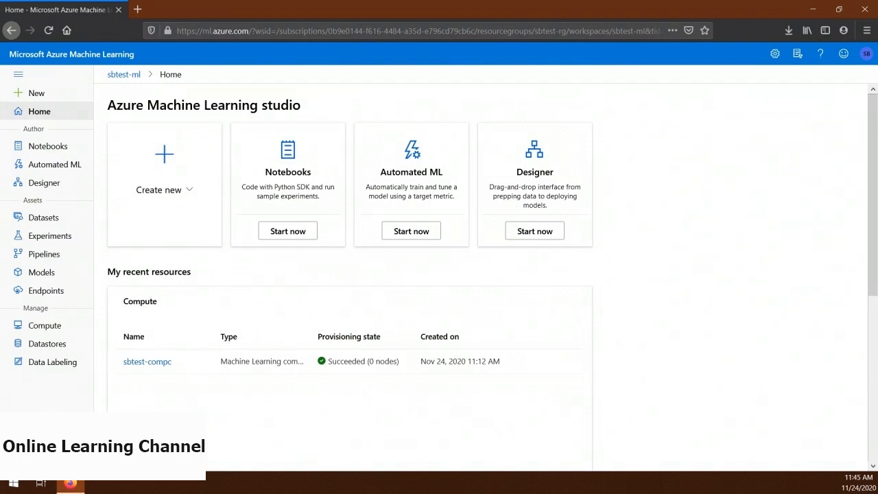
- Create a new Designer pipeline with easy-to-use prebuilt modules and name the draft sbtest-pipeline-regression
left_click(46, 184)
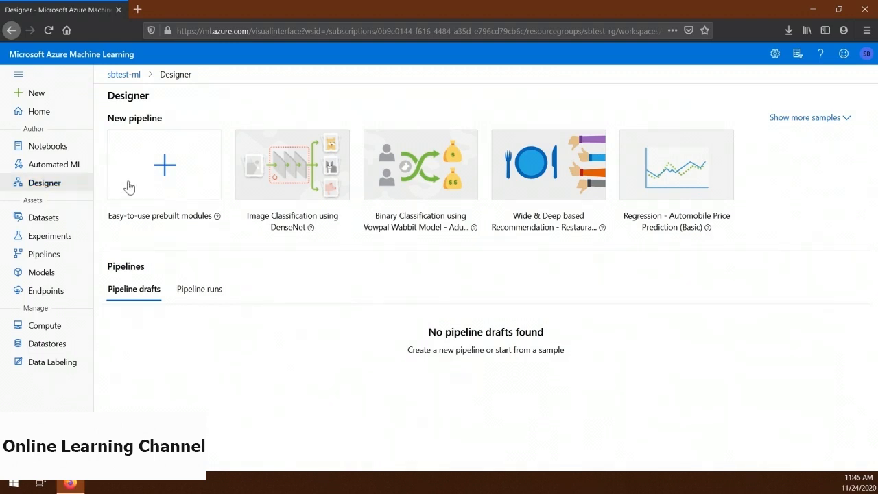
left_click(165, 167)
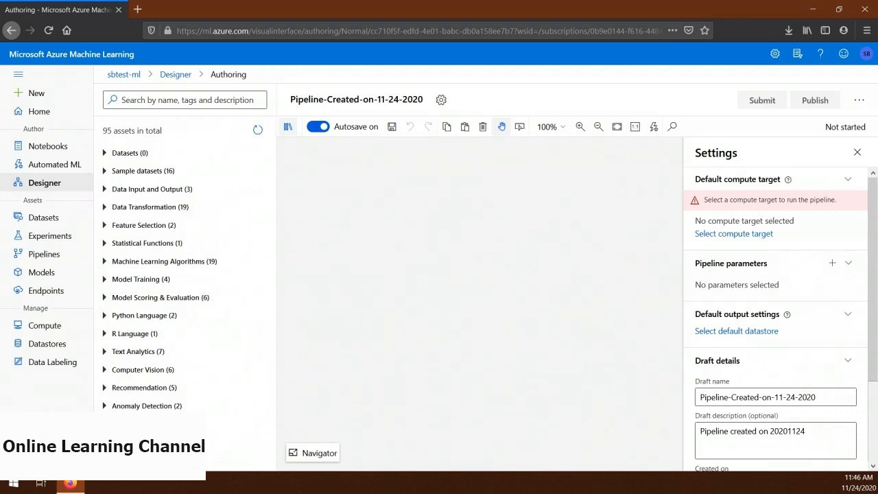
left_click(802, 398)
triple_click(802, 398)
type("sbt")
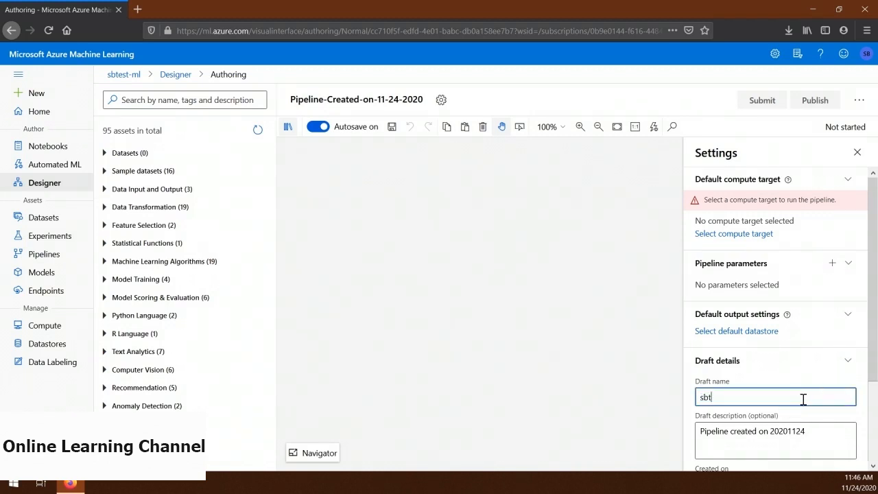
type("est-pip")
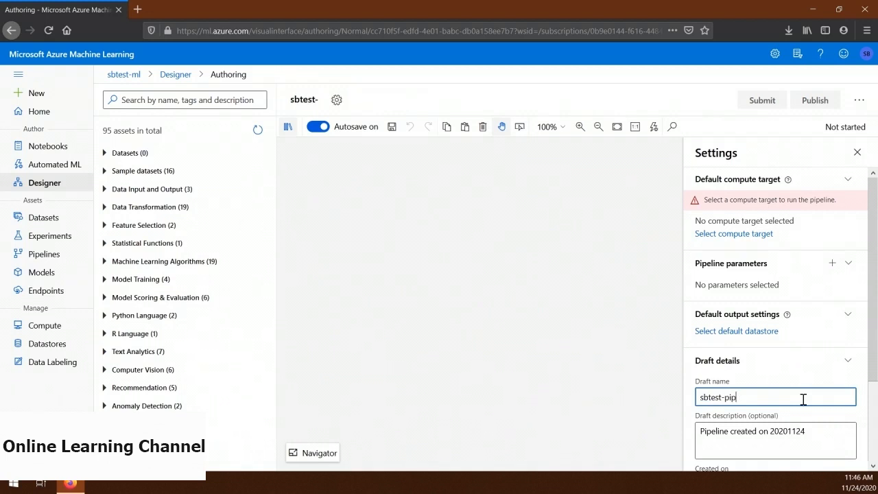
type("eline-regre")
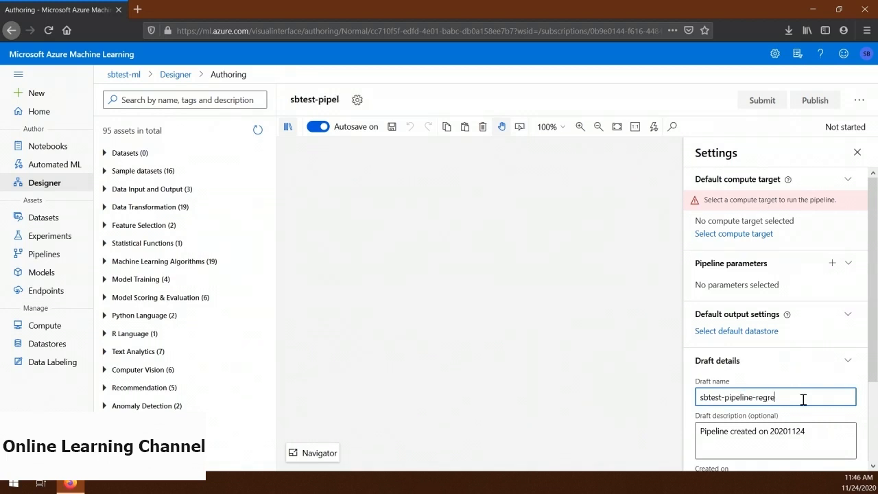
type("ssion")
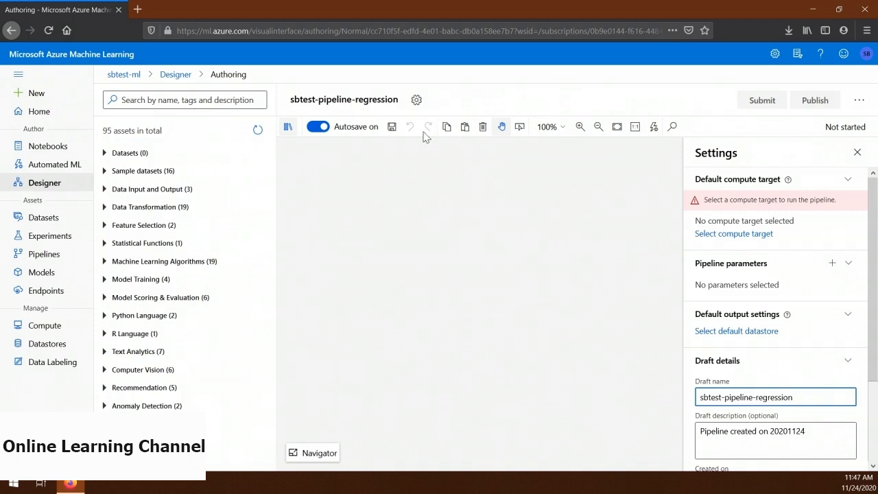
- Set the pipeline's default compute target to the existing sbtest-compc
left_click(717, 235)
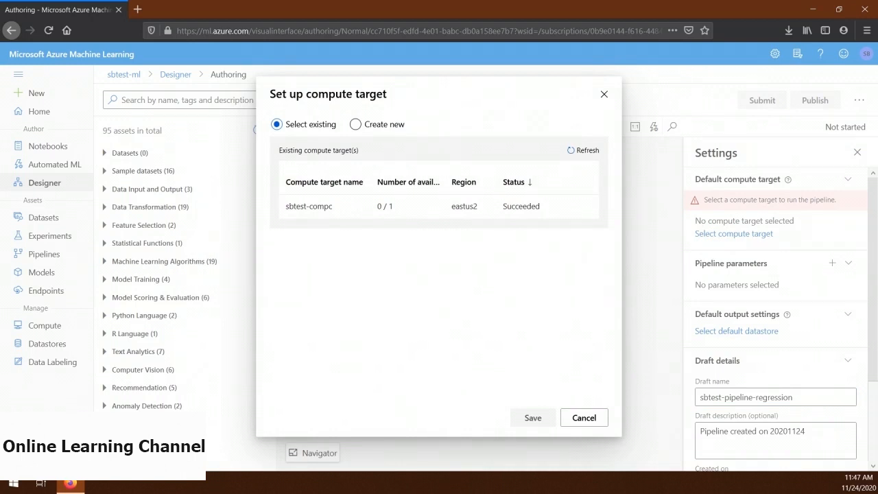
left_click(313, 205)
left_click(528, 417)
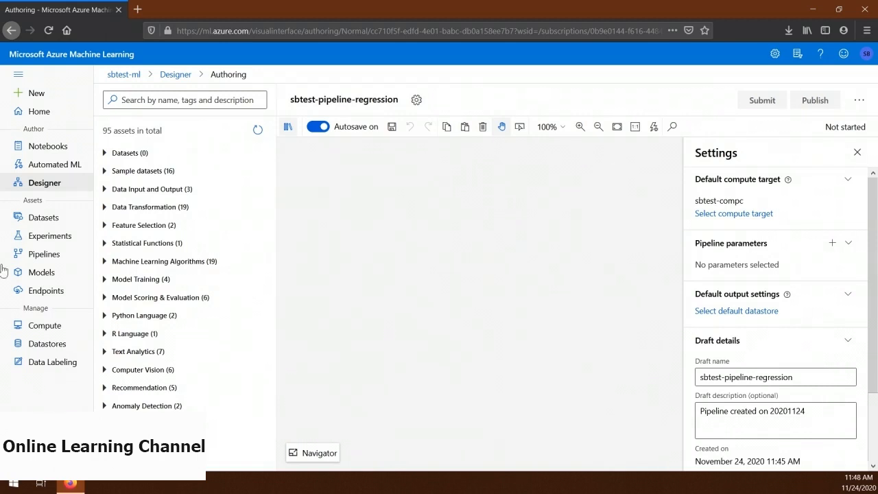
- Add the sample dataset Automobile price data (Raw) to the canvas, move it near the top, and save the draft
left_click(104, 171)
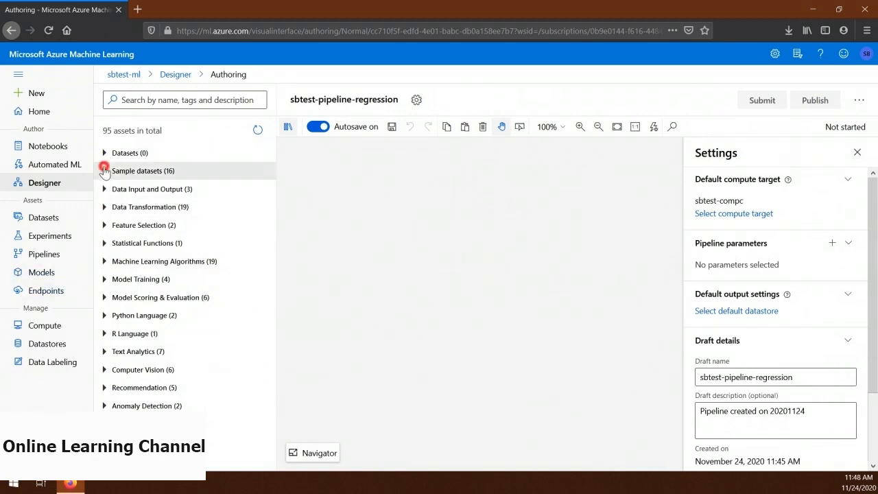
scroll(100, 195, "down", 2)
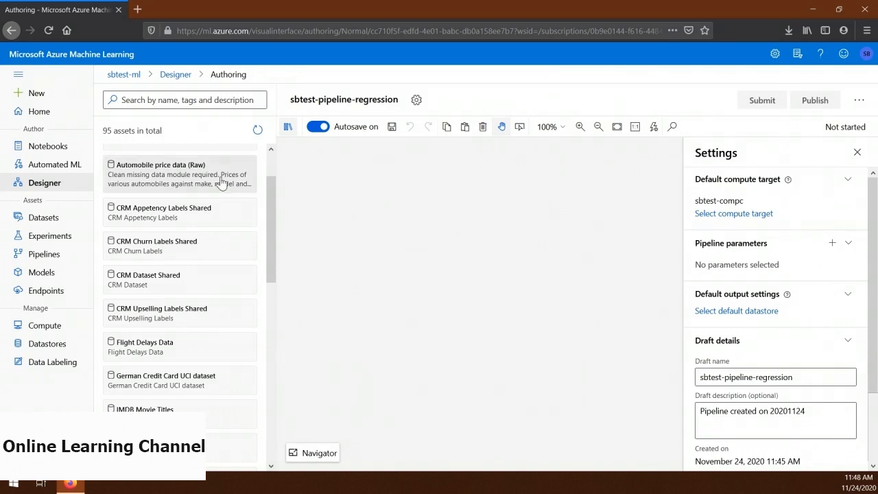
mouse_move(221, 184)
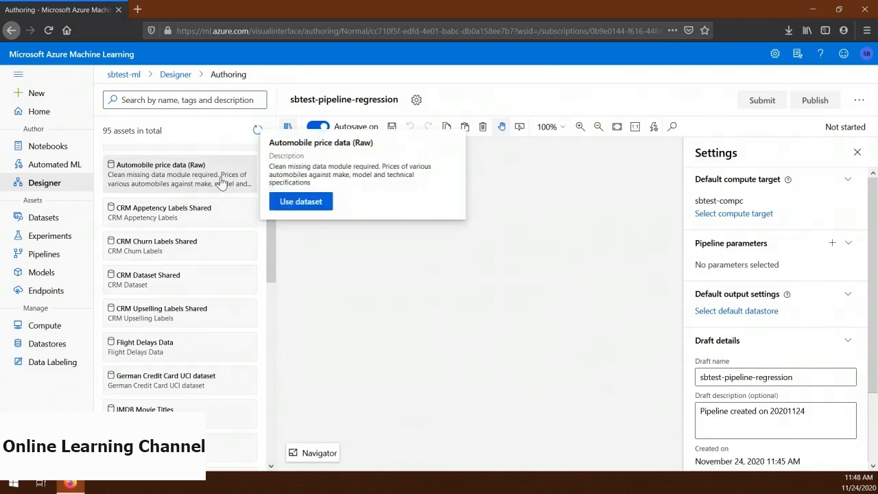
left_click(301, 200)
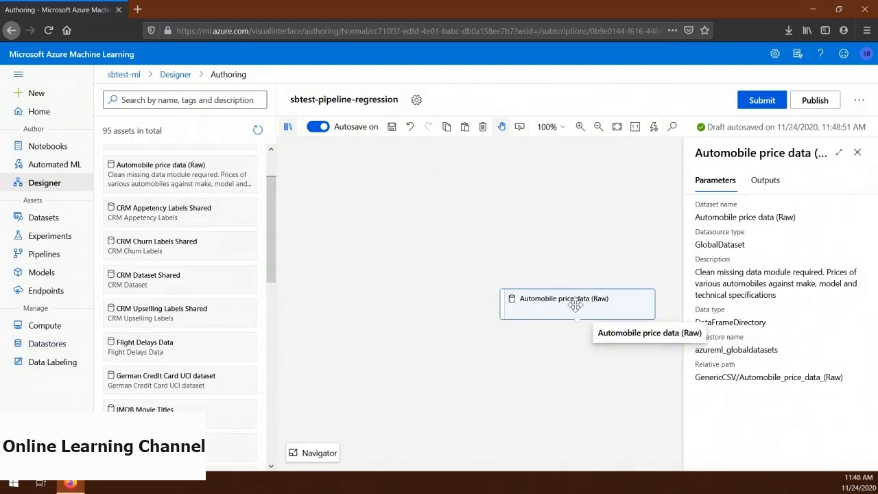
left_click_drag(575, 306, 535, 221)
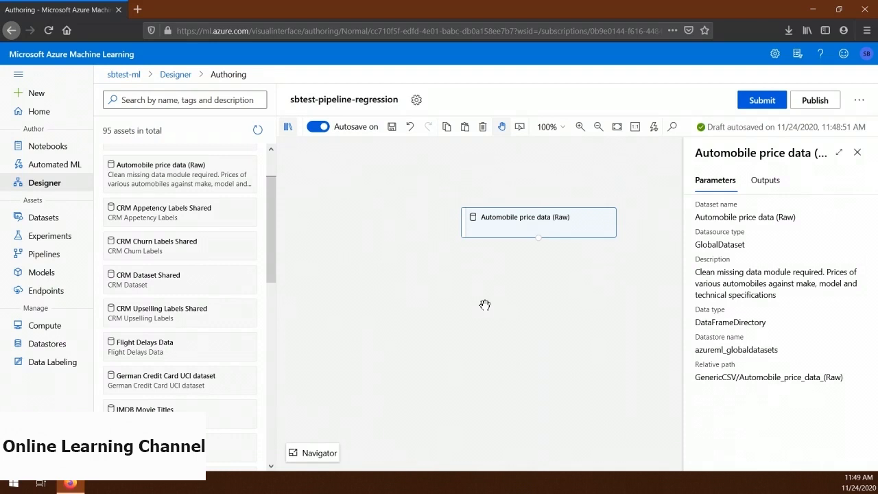
left_click(392, 129)
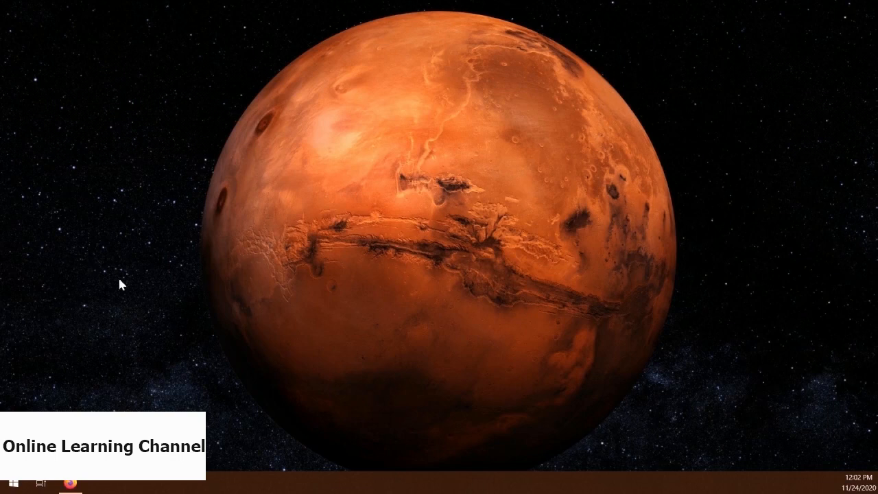
- Switch to Firefox and open the sbtest-pipeline-regression draft from the Designer's pipeline drafts
left_click(70, 483)
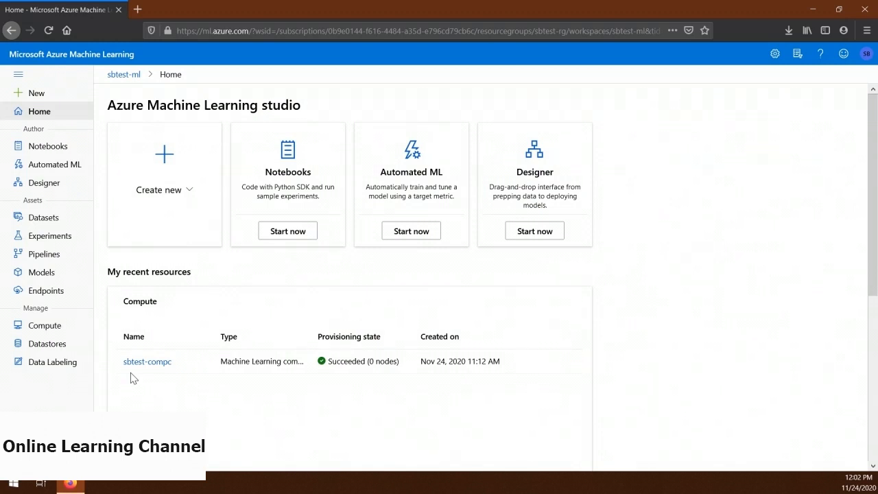
left_click(62, 185)
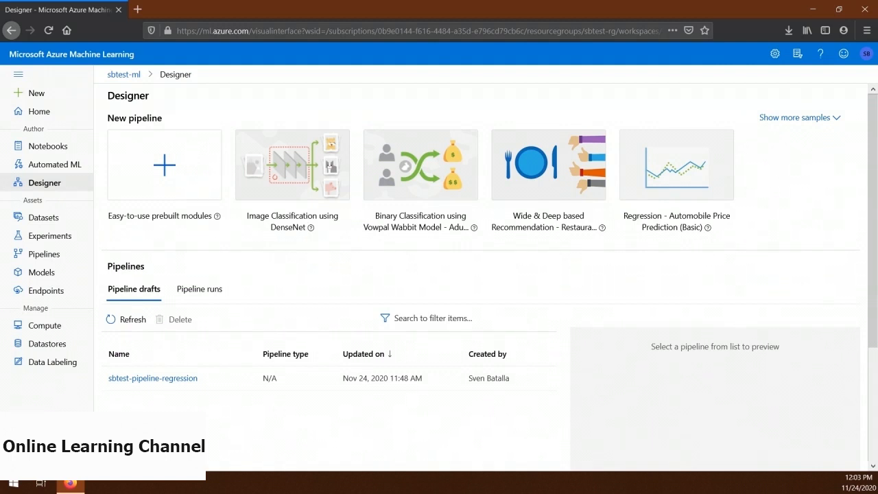
left_click(177, 383)
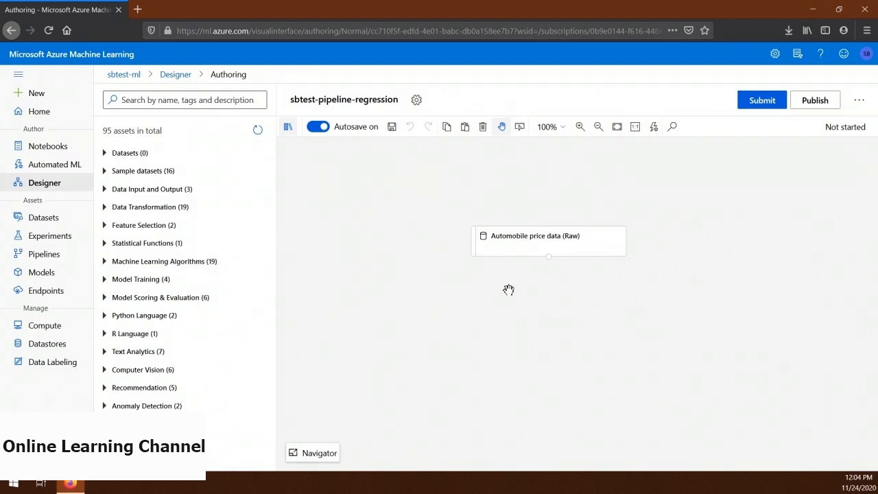
- Visualize the dataset output of Automobile price data (Raw)
left_click(510, 243)
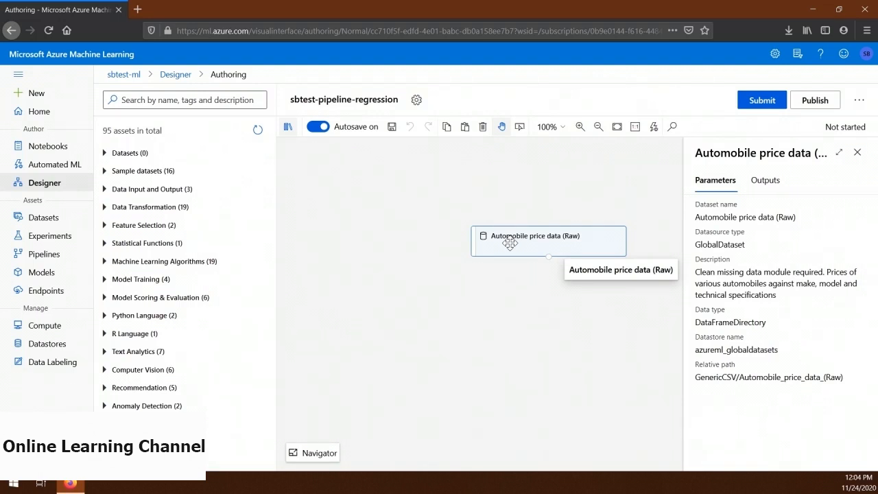
right_click(509, 244)
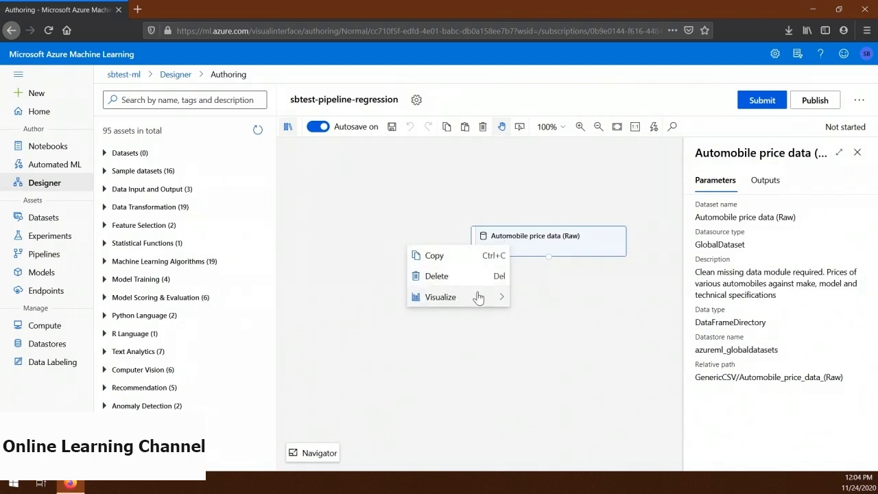
mouse_move(474, 298)
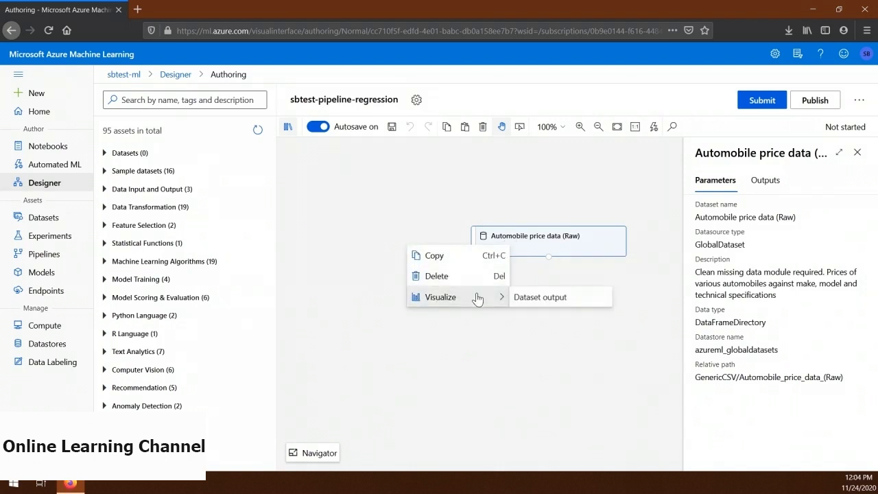
left_click(546, 302)
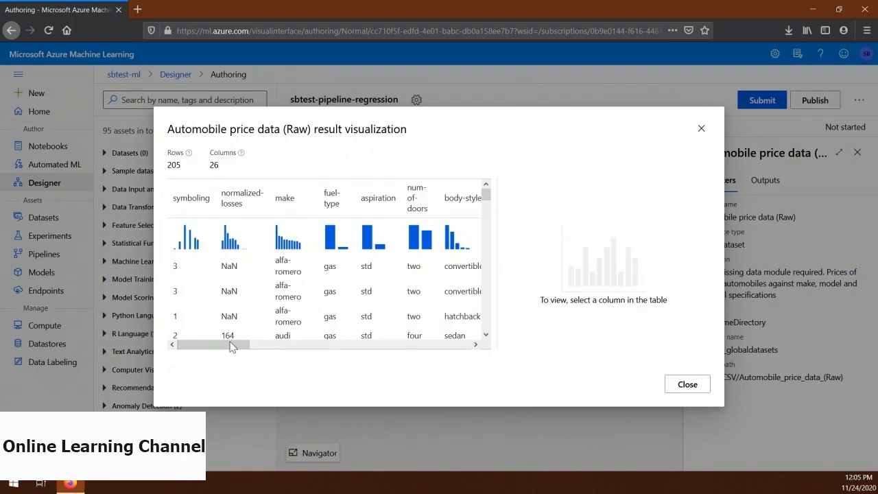
- Examine the statistics and histogram of the price column in the dataset visualization
left_click_drag(231, 344, 466, 338)
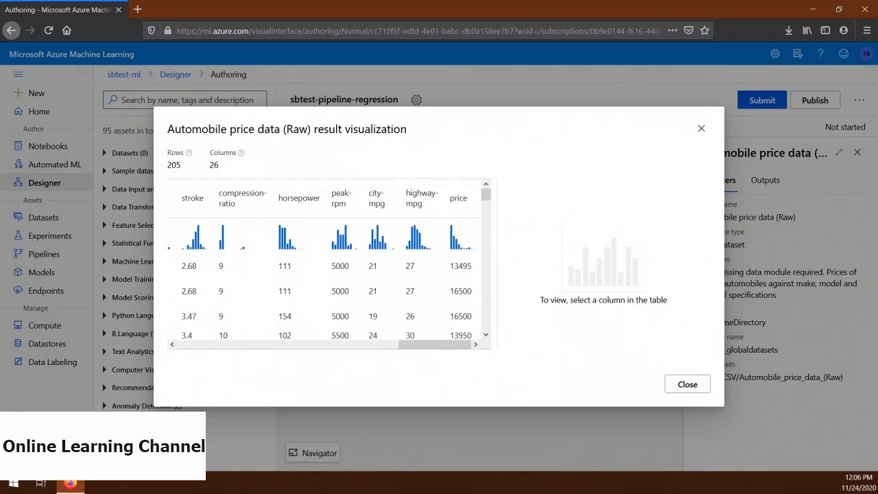
left_click(452, 241)
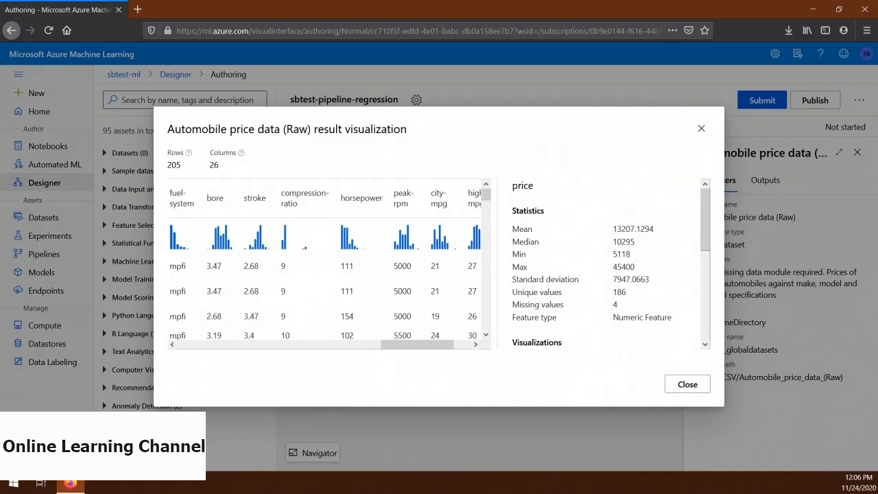
scroll(581, 270, "down", 3)
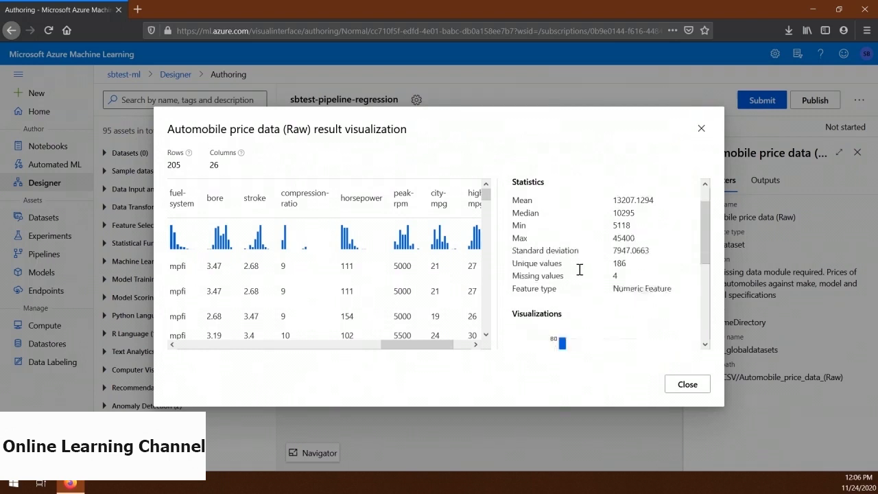
scroll(580, 270, "down", 2)
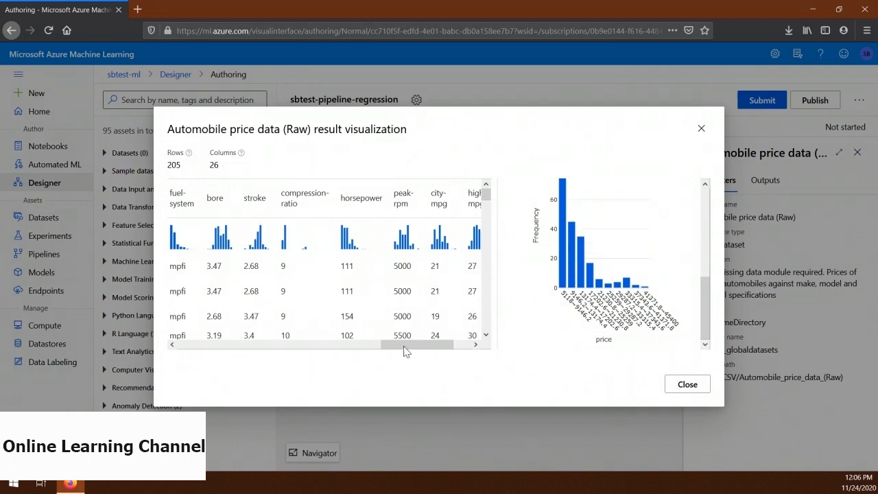
- Check the statistics of the normalized-losses, stroke and horsepower columns, including their missing values
left_click_drag(403, 346, 195, 354)
left_click(240, 199)
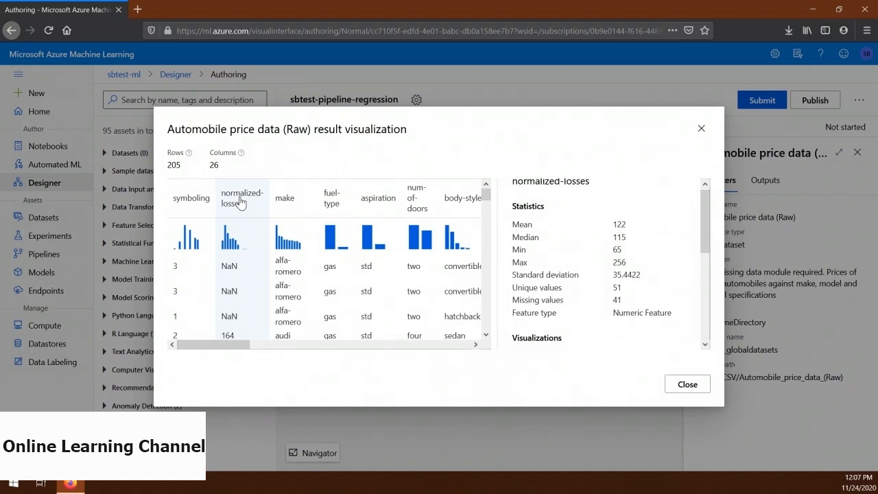
mouse_move(228, 346)
left_mouse_down()
mouse_move(337, 341)
mouse_move(392, 323)
left_mouse_up()
left_click(368, 197)
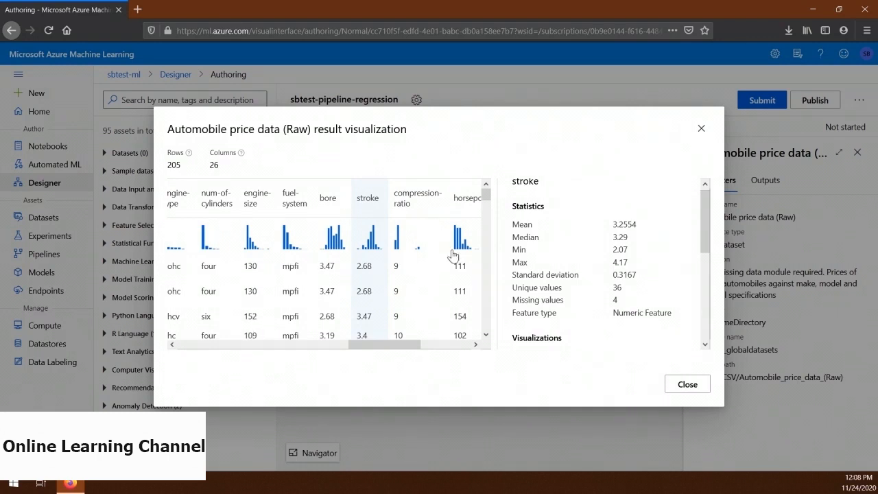
left_click(464, 202)
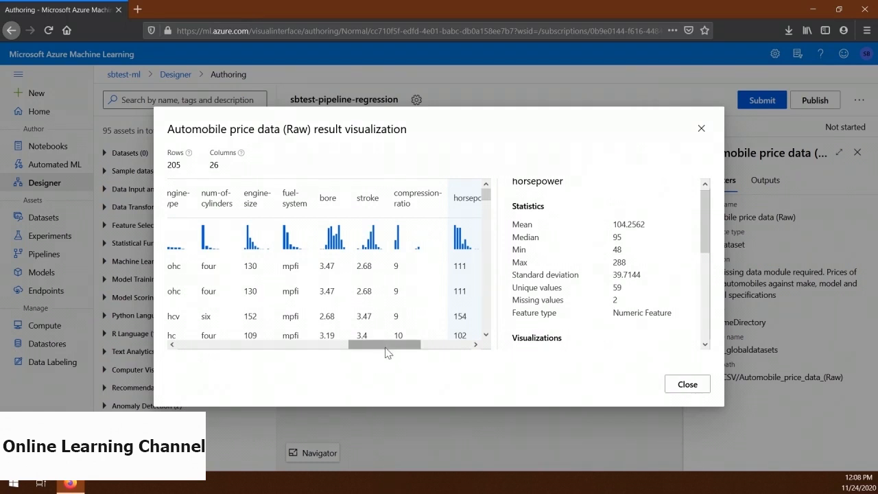
left_click_drag(386, 352, 437, 352)
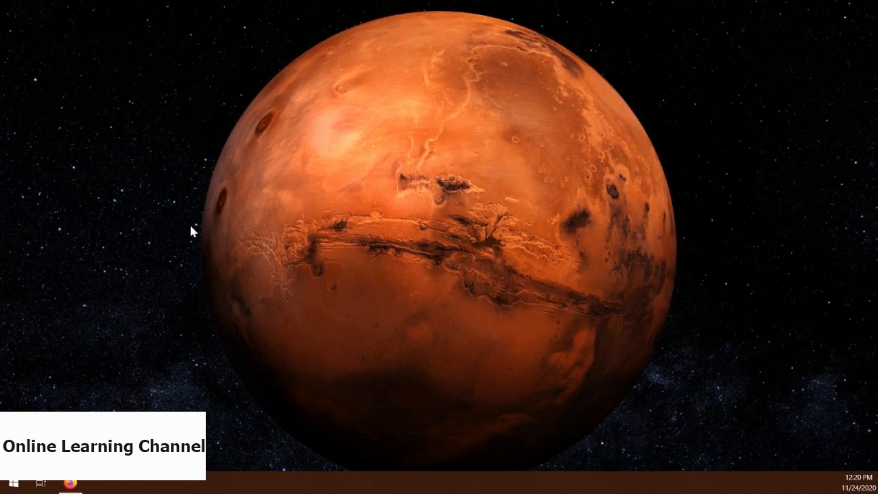
- Return to Firefox, reopen the sbtest-pipeline-regression draft in the Designer, and bring its dataset module into view
left_click(70, 484)
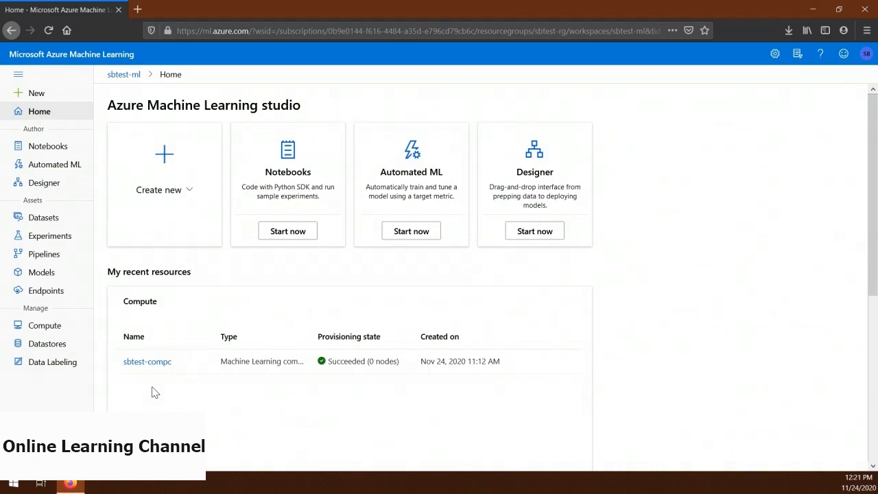
left_click(44, 187)
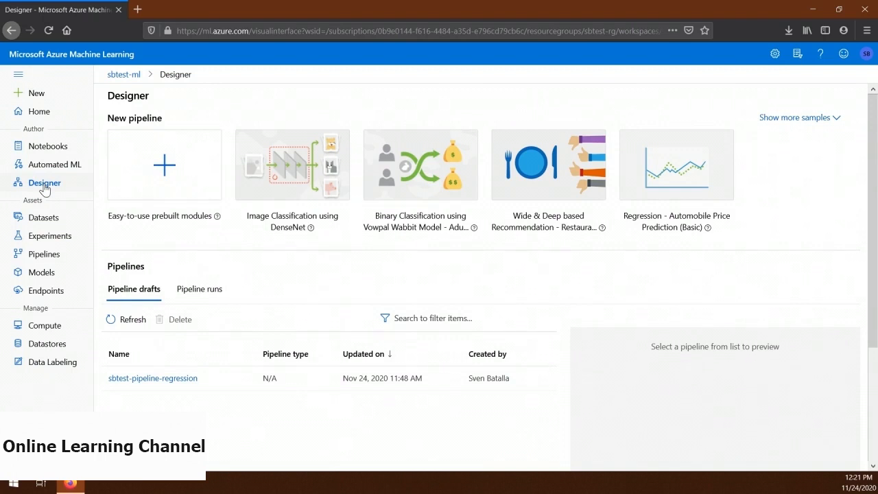
left_click(171, 380)
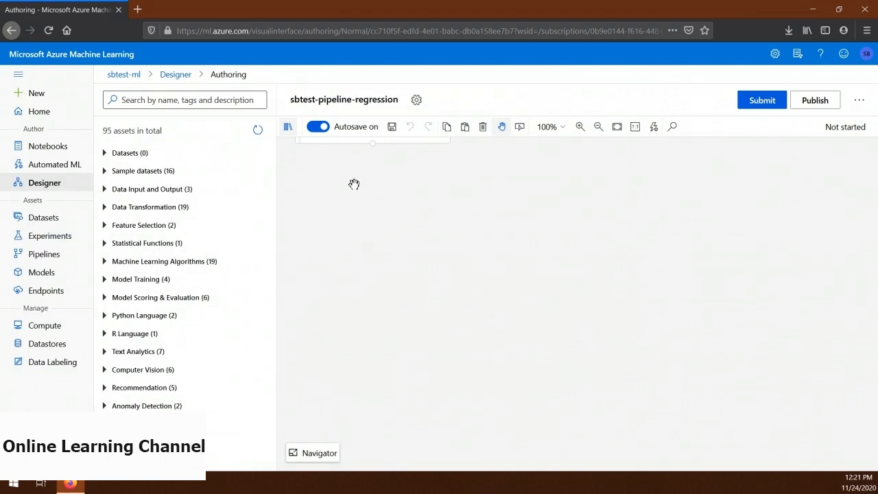
left_click_drag(342, 173, 444, 249)
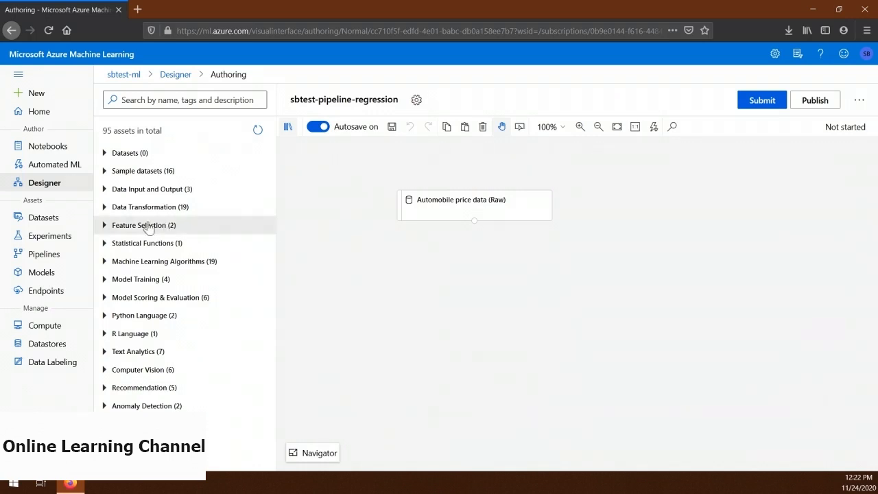
- Add a Select Columns in Dataset module below Automobile price data (Raw) and connect the dataset's output to its input
left_click(104, 207)
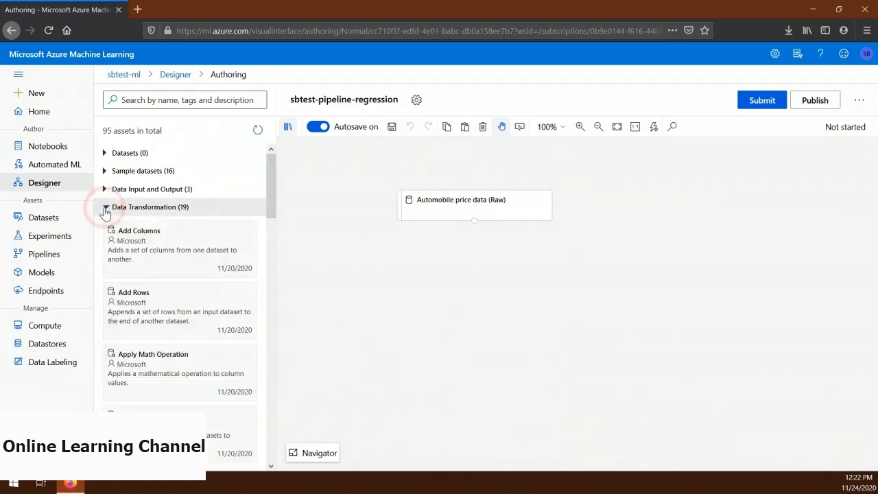
scroll(104, 212, "down", 2)
scroll(138, 216, "down", 1)
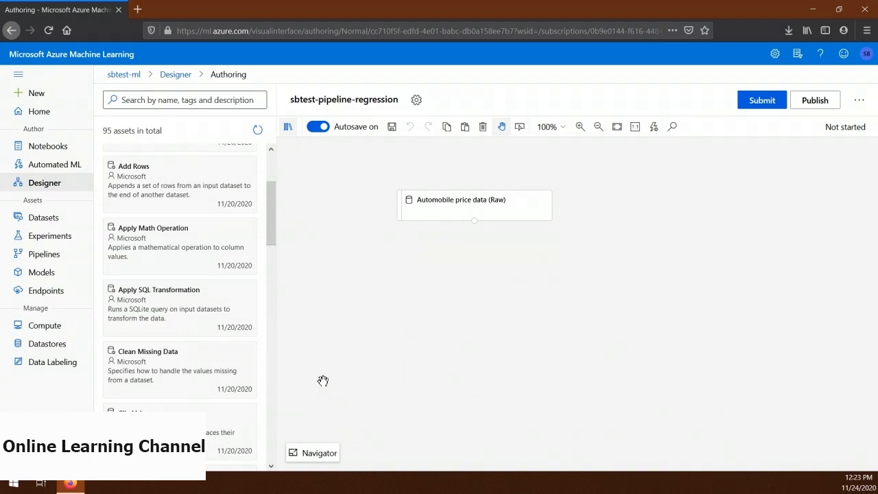
left_click_drag(272, 231, 278, 424)
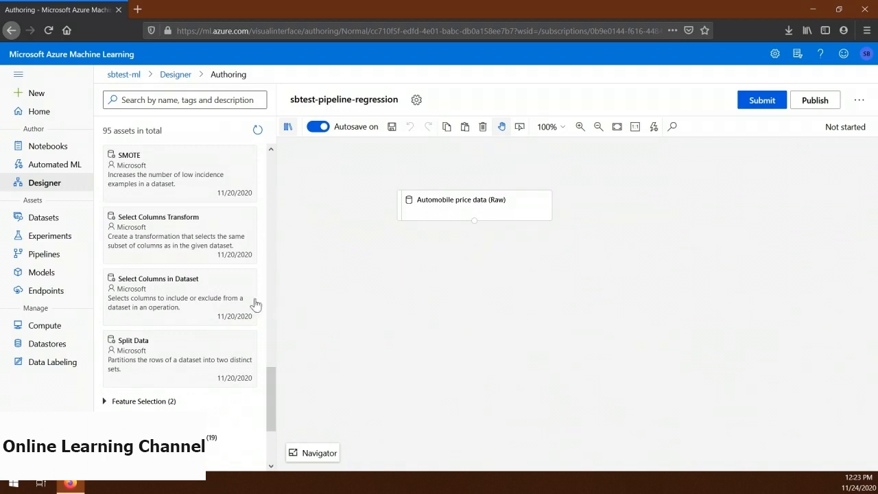
left_click_drag(167, 295, 477, 263)
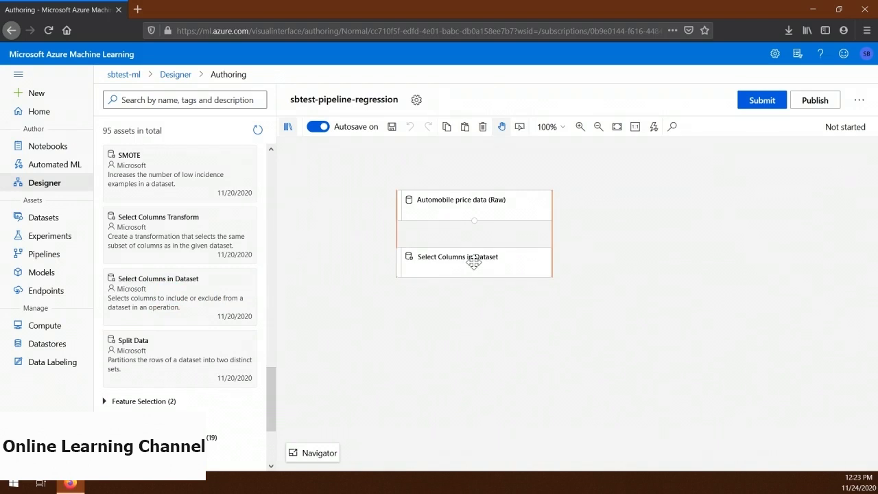
left_click_drag(474, 262, 473, 263)
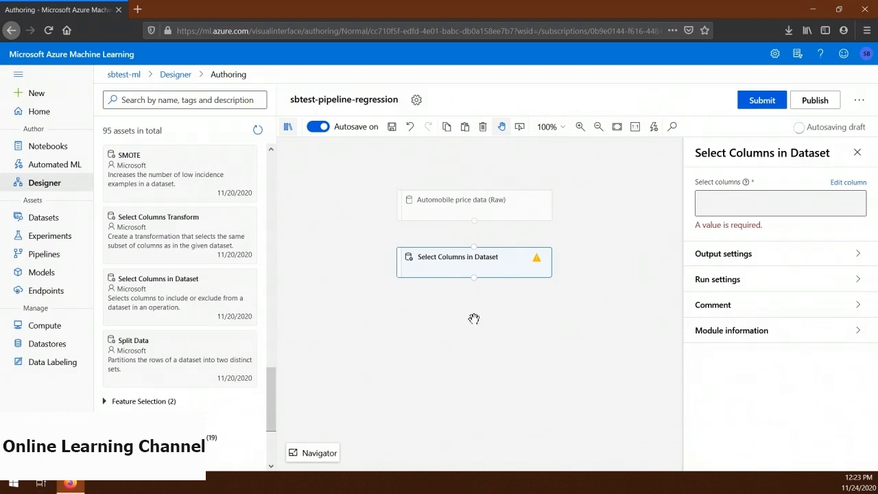
left_click_drag(474, 221, 474, 247)
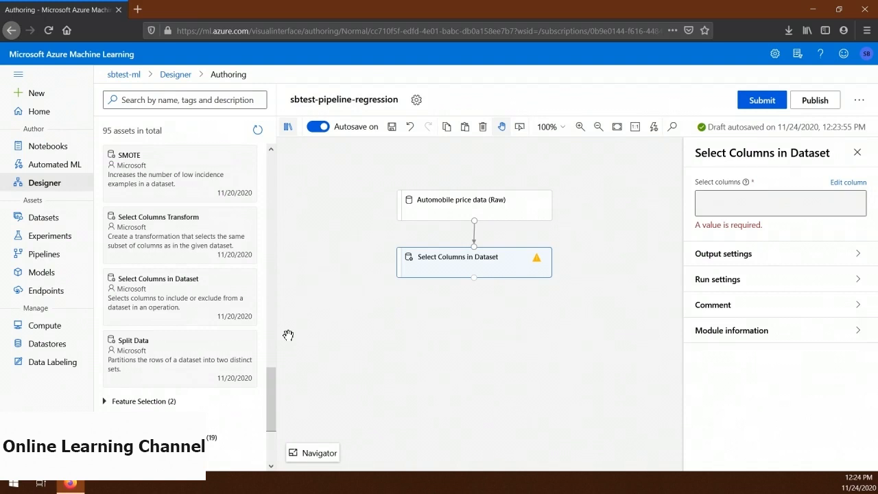
- Select all columns by name except normalized-losses in the Select Columns in Dataset module and save the selection
left_click(420, 271)
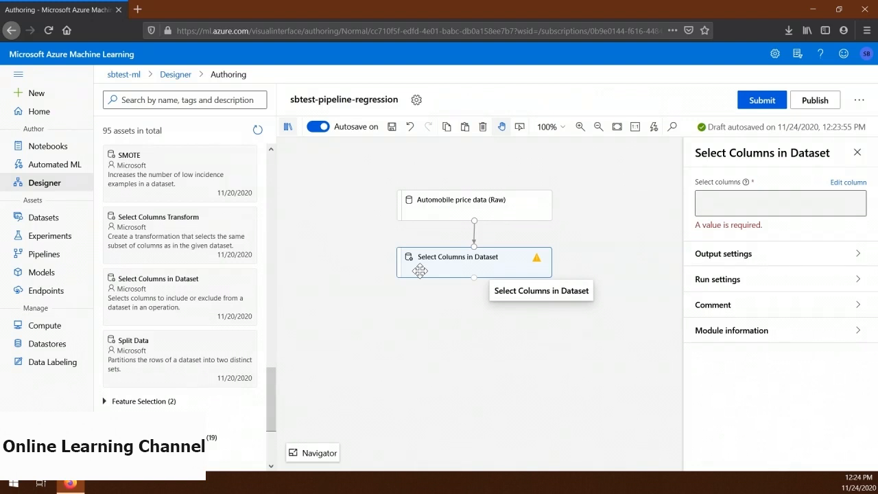
left_click(844, 186)
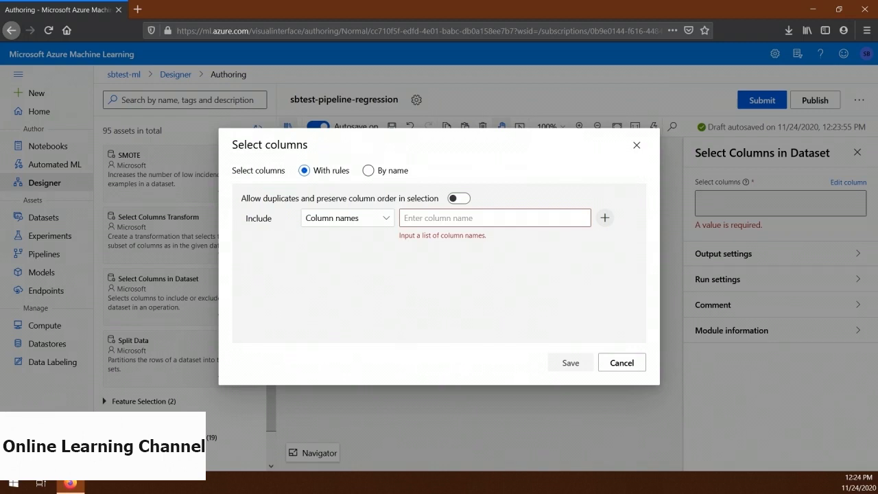
left_click(369, 171)
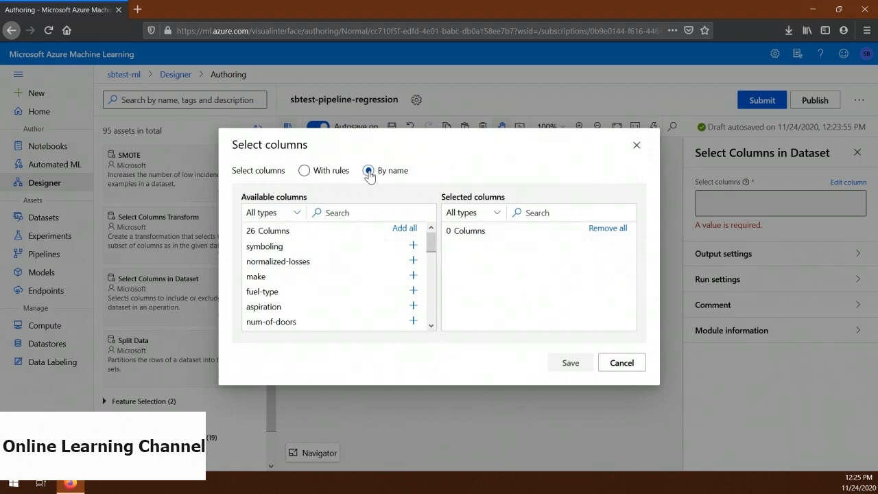
left_click(413, 247)
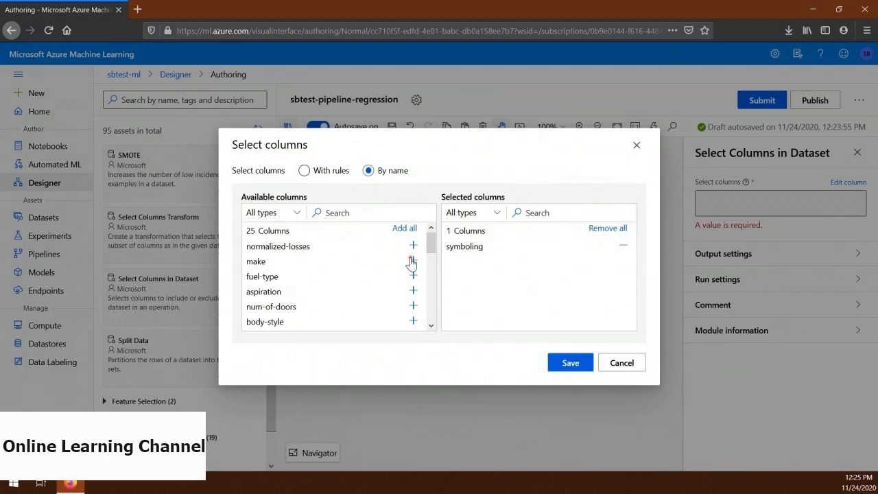
left_click(412, 262)
left_click(413, 261)
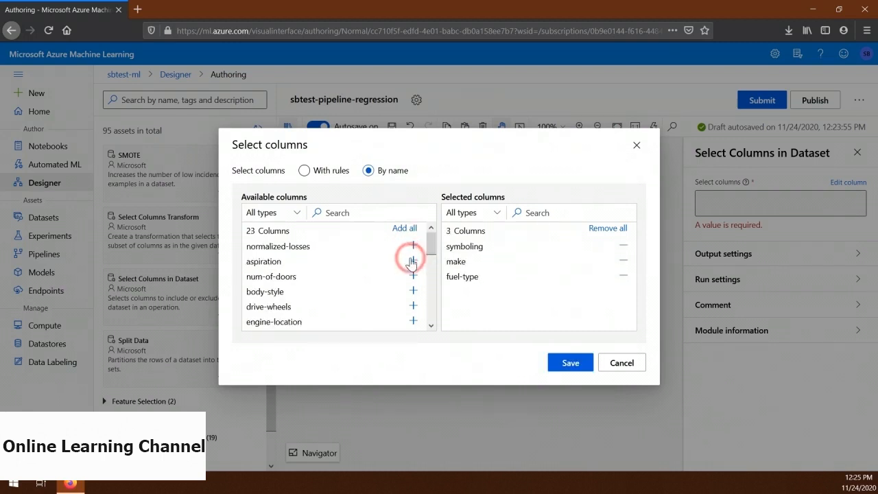
left_click(412, 262)
left_click(412, 261)
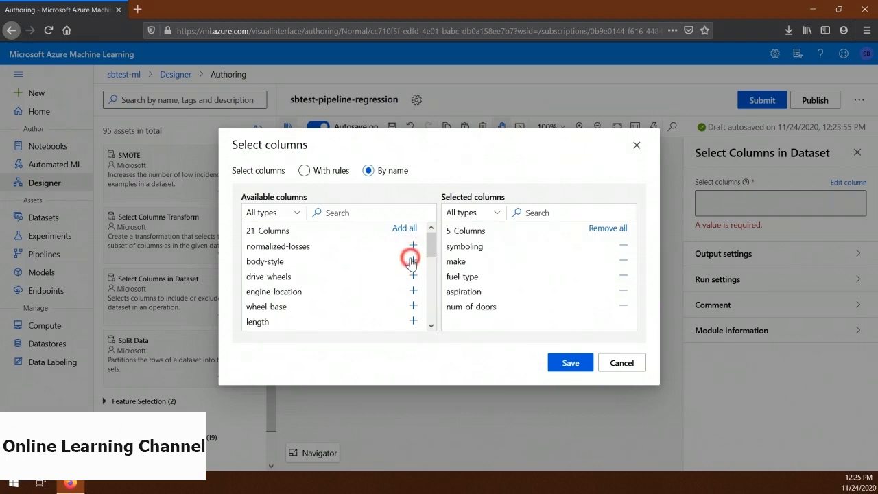
left_click(411, 261)
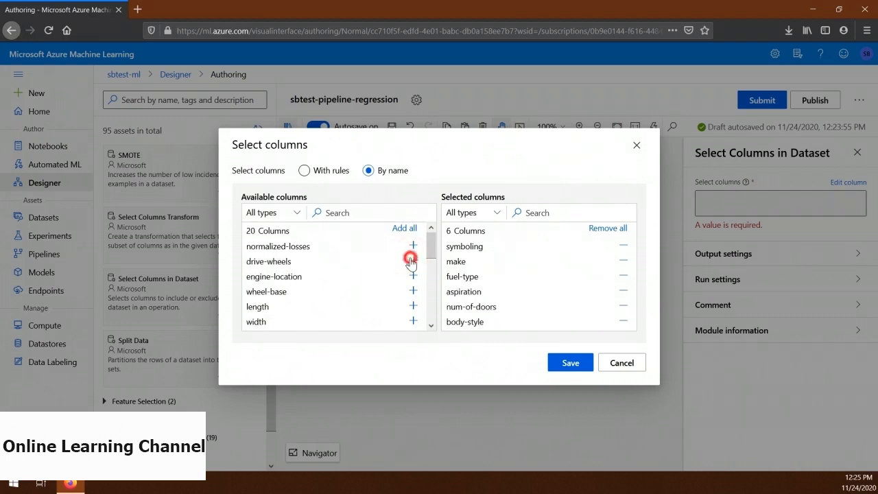
left_click(412, 262)
left_click(412, 261)
left_click(412, 261)
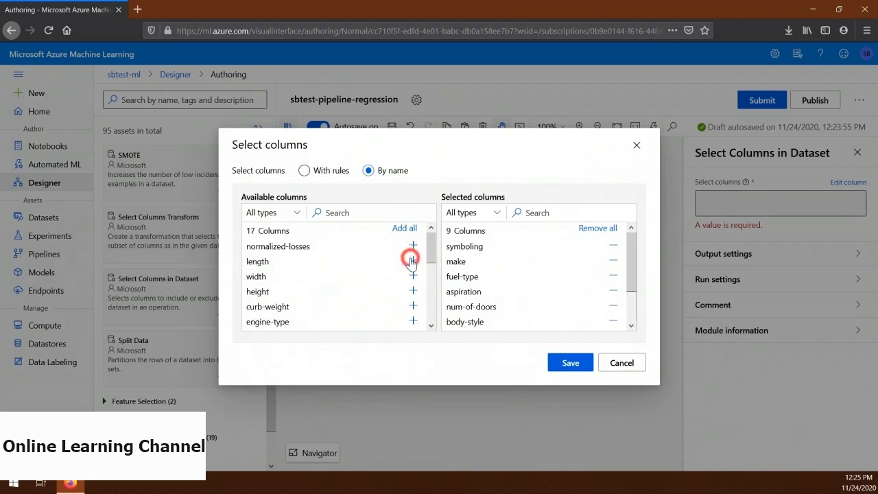
left_click(412, 262)
left_click(412, 262)
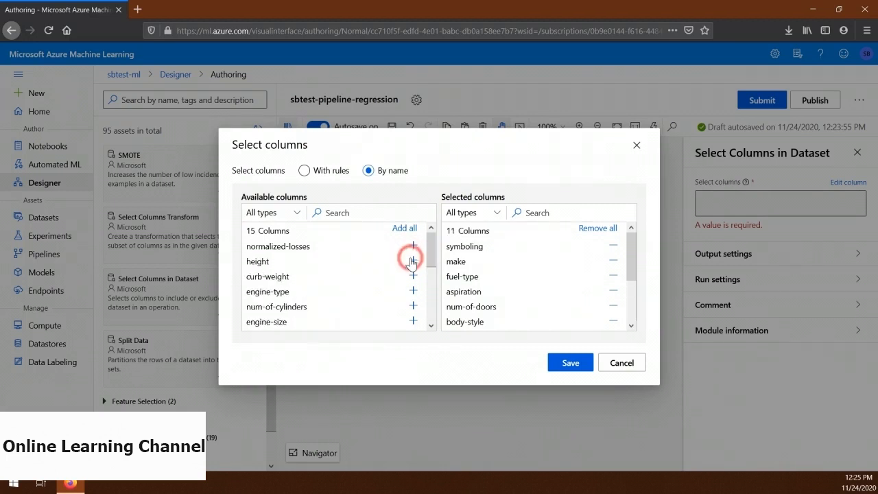
left_click(412, 262)
left_click(412, 262)
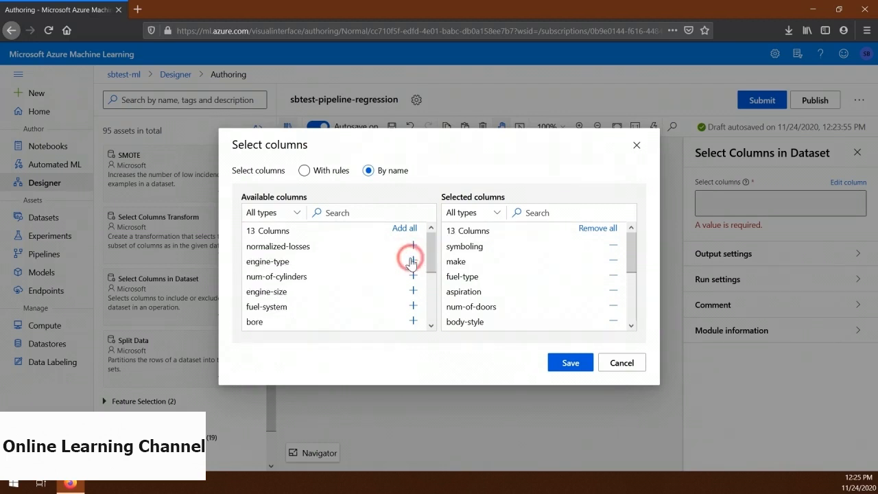
left_click(412, 262)
left_click(412, 262)
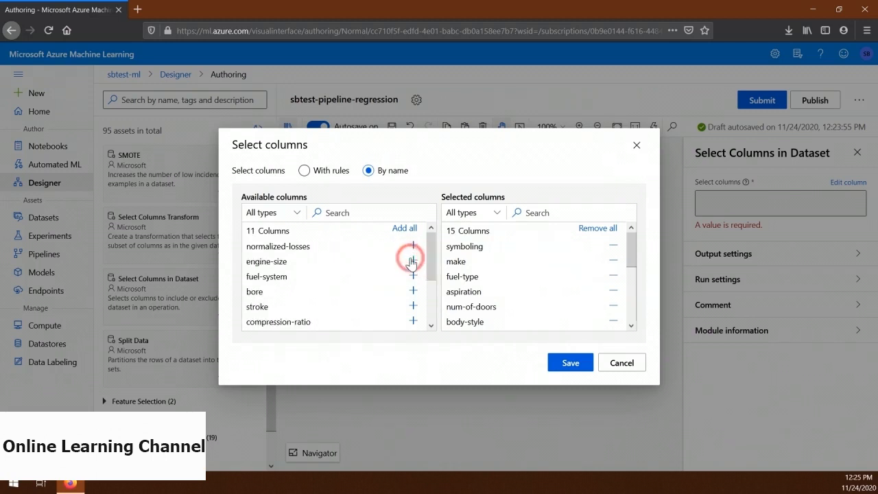
left_click(412, 261)
left_click(411, 262)
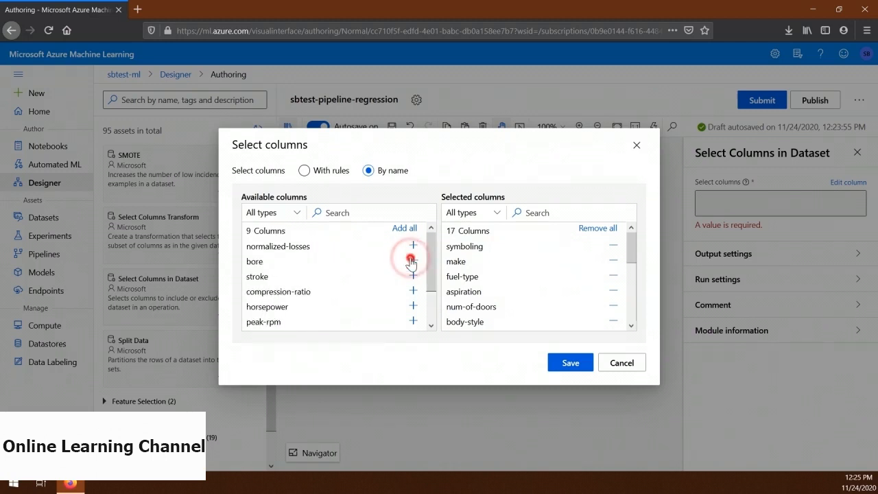
left_click(411, 261)
left_click(411, 261)
left_click(411, 261)
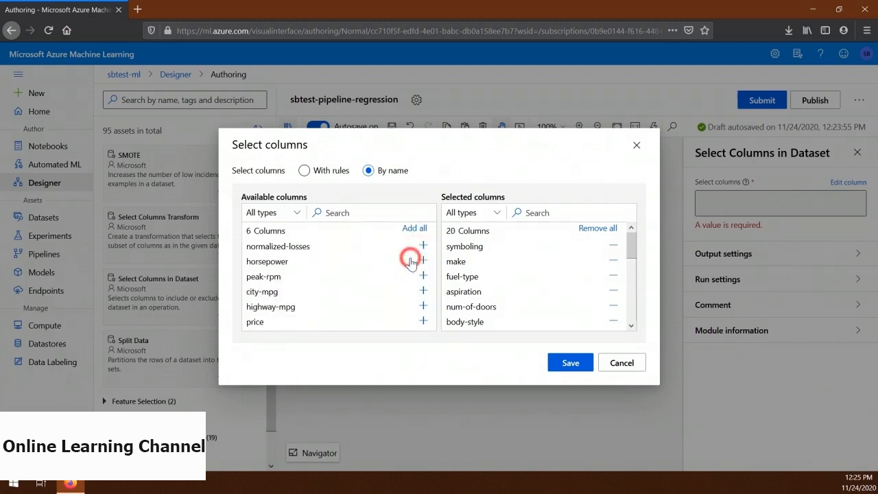
left_click(423, 260)
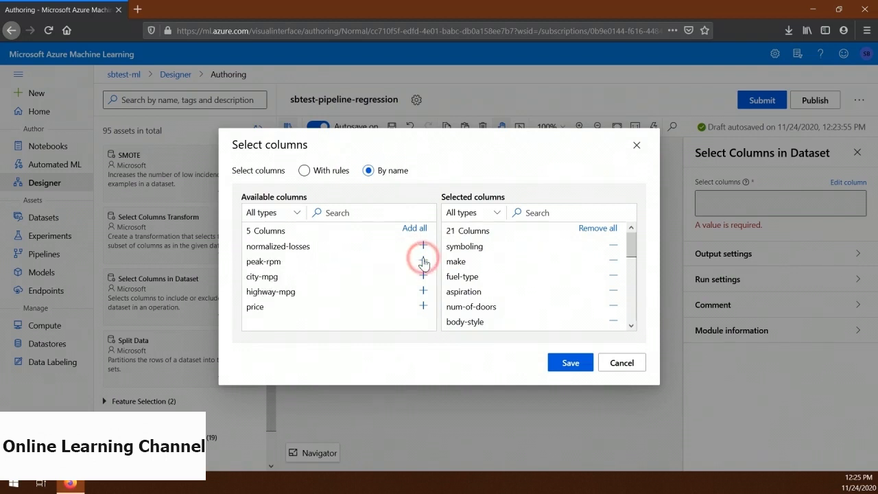
left_click(423, 261)
left_click(423, 261)
left_click(423, 261)
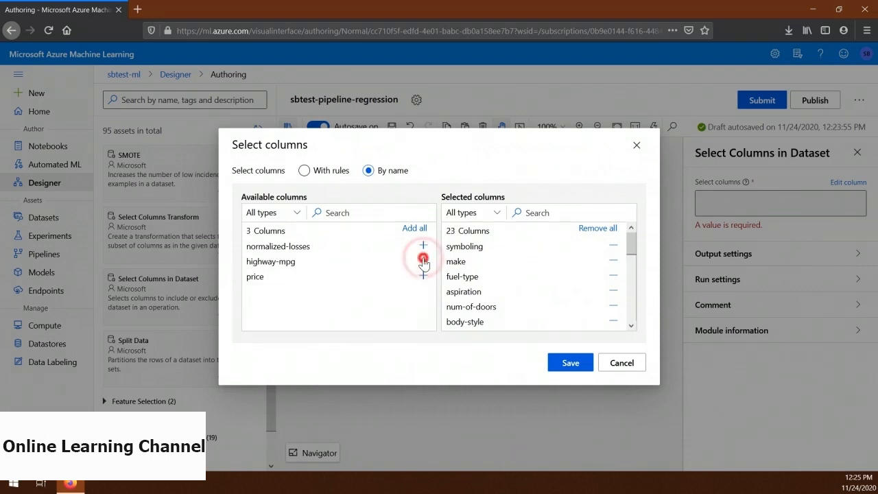
left_click(423, 261)
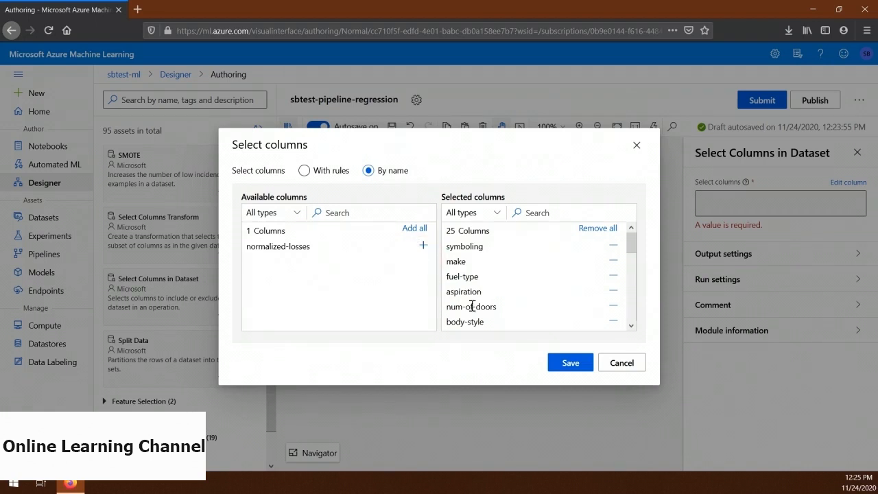
left_click(559, 363)
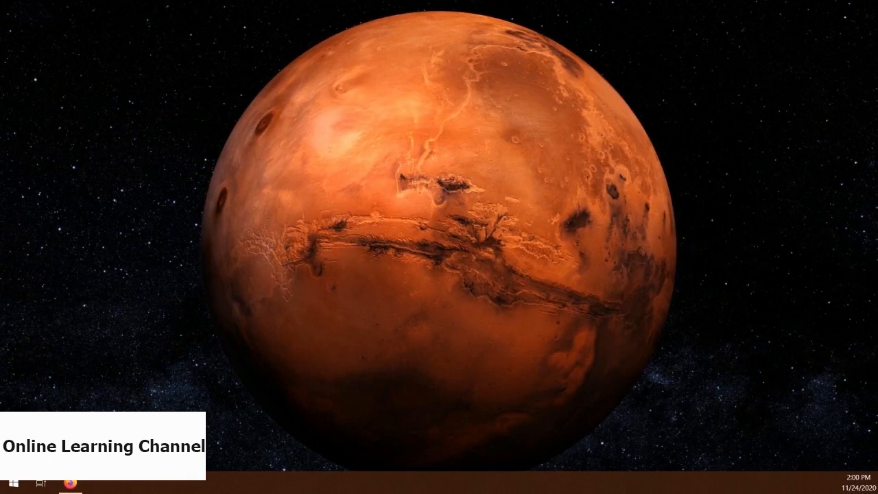
- Switch to Firefox and reopen the sbtest-pipeline-regression draft in the Designer
left_click(71, 483)
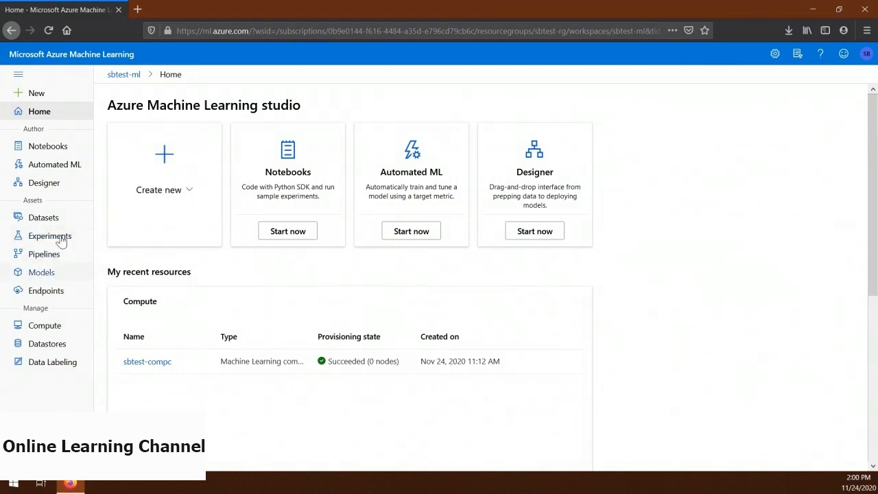
left_click(52, 185)
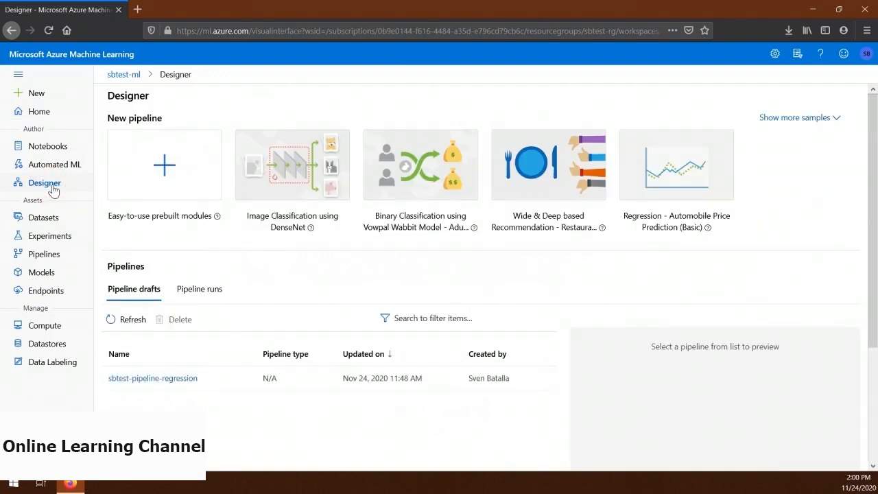
left_click(178, 378)
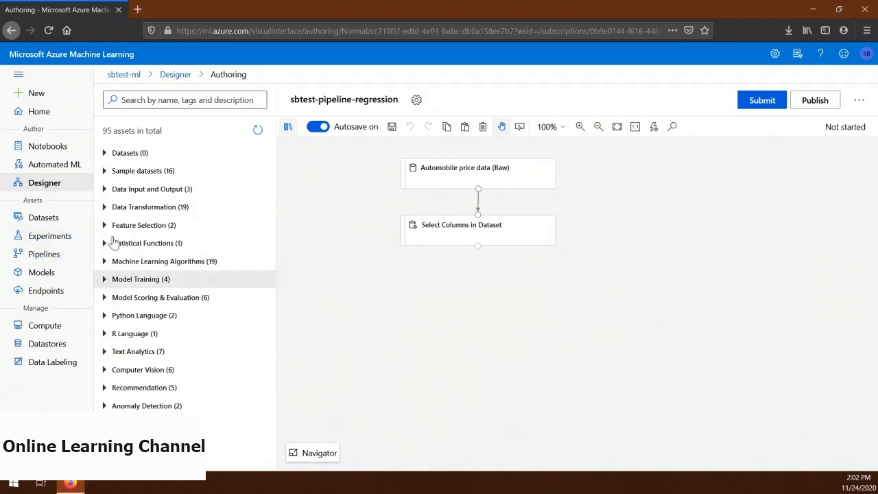
- Add a Clean Missing Data module below Select Columns in Dataset and connect the column selection's output to it
left_click(106, 207)
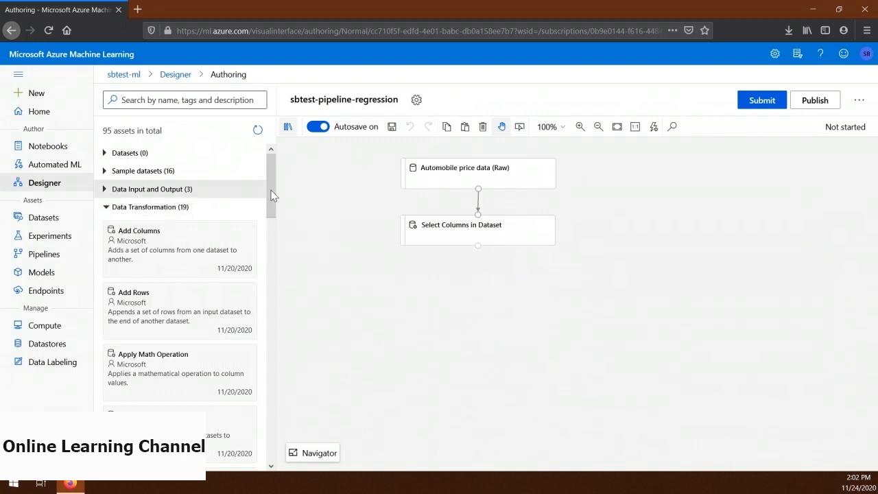
left_click_drag(274, 189, 270, 231)
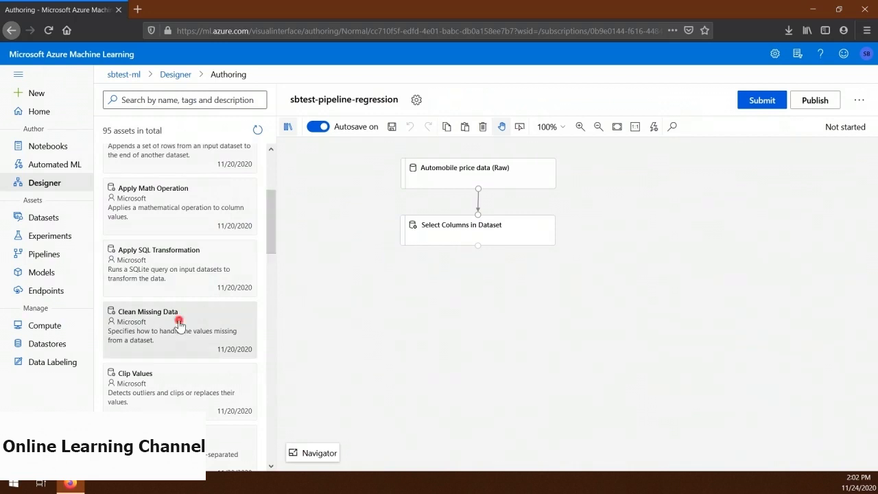
left_click_drag(180, 318, 479, 288)
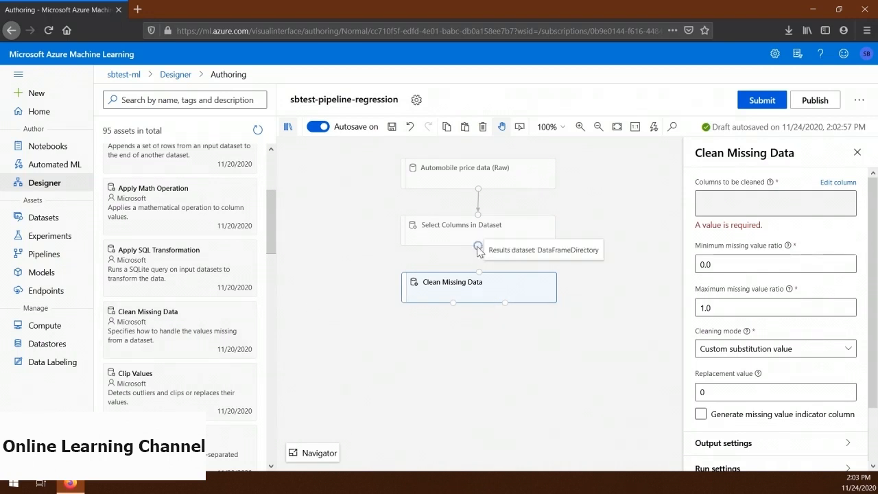
left_click_drag(478, 246, 478, 271)
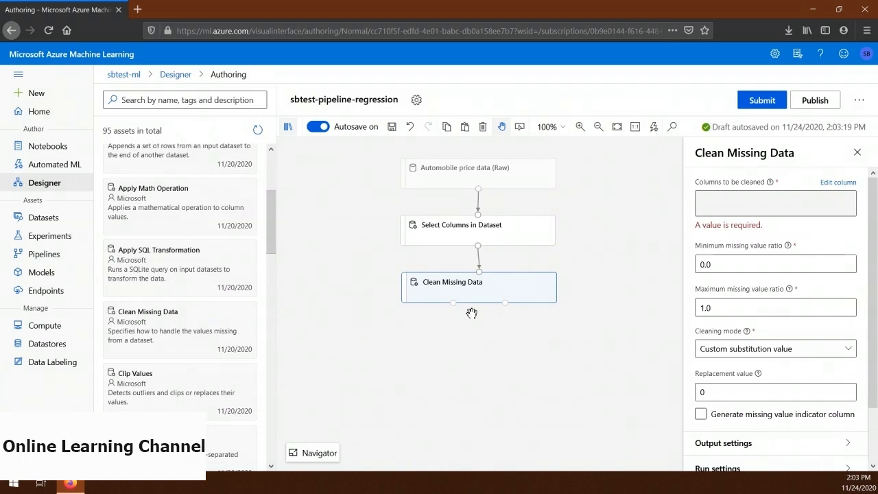
- Set Clean Missing Data to clean the bore, stroke and horsepower columns, chosen by name, with the Remove entire row cleaning mode
left_click(469, 288)
left_click(840, 183)
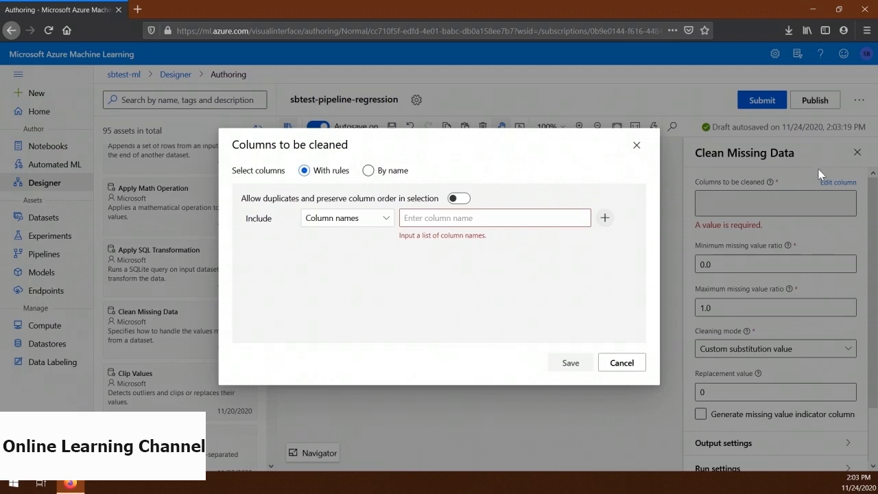
left_click(382, 173)
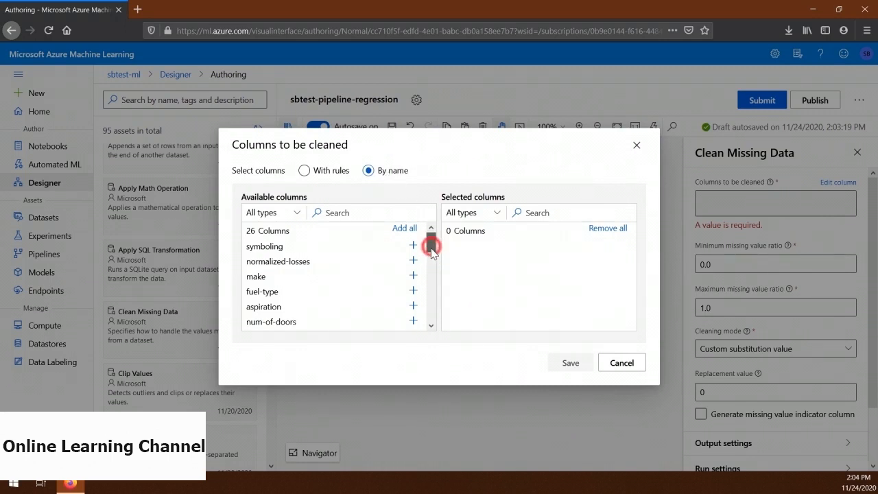
left_click_drag(431, 240, 432, 313)
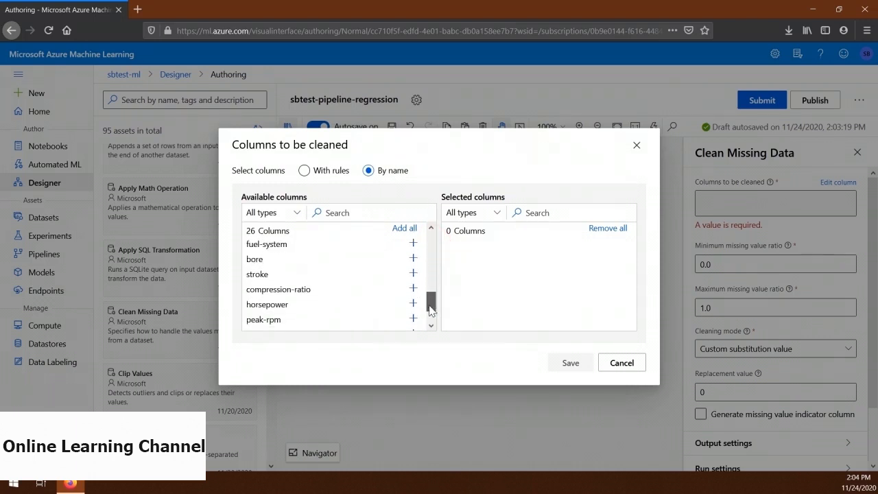
left_click(414, 260)
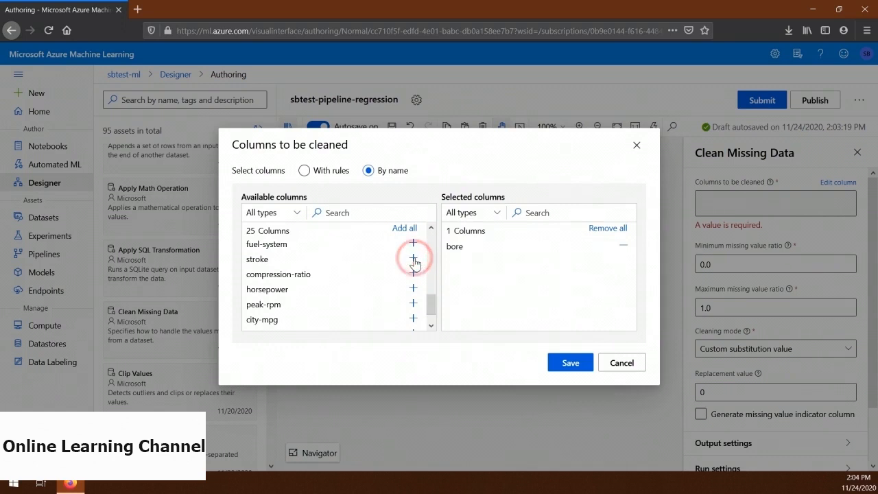
left_click(414, 258)
left_click(414, 274)
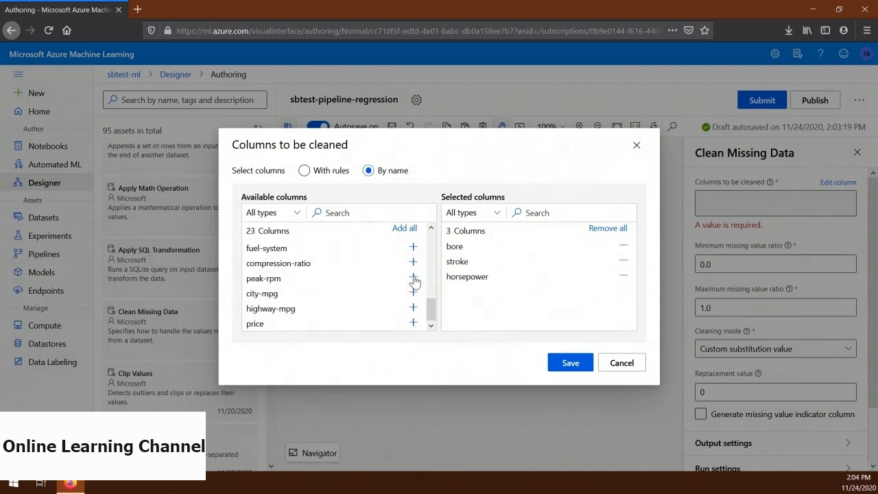
left_click(569, 364)
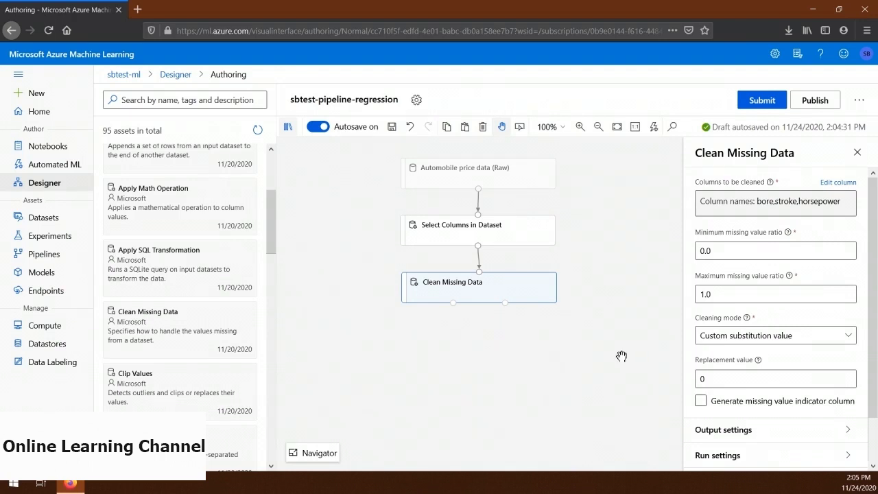
left_click(721, 340)
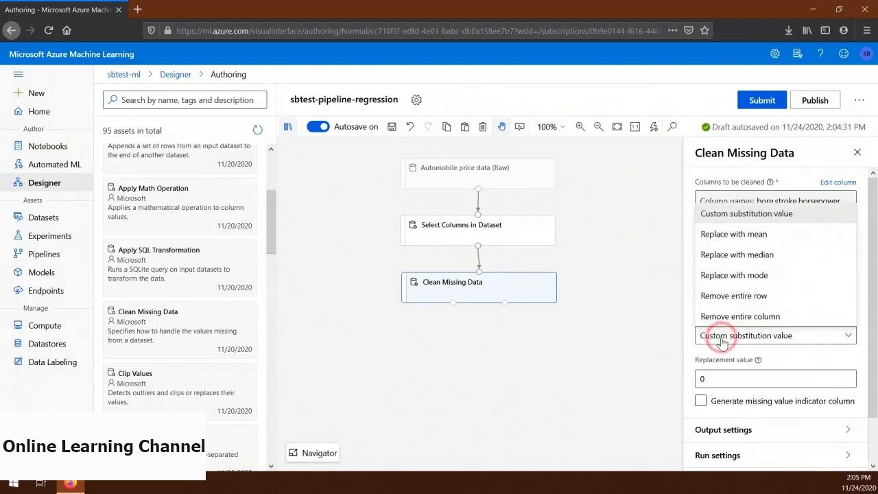
left_click(726, 300)
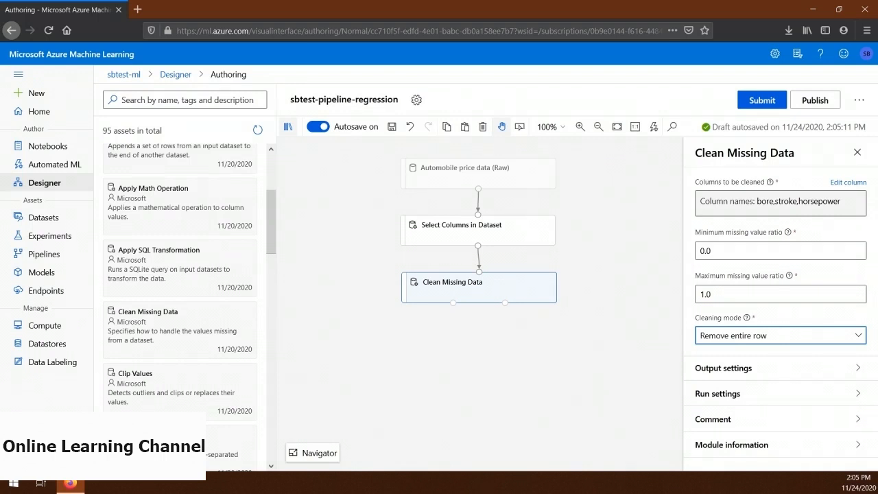
- Add a Normalize Data module below Clean Missing Data and connect the first output of Clean Missing Data to its input
left_click(267, 201)
left_click_drag(267, 201, 268, 313)
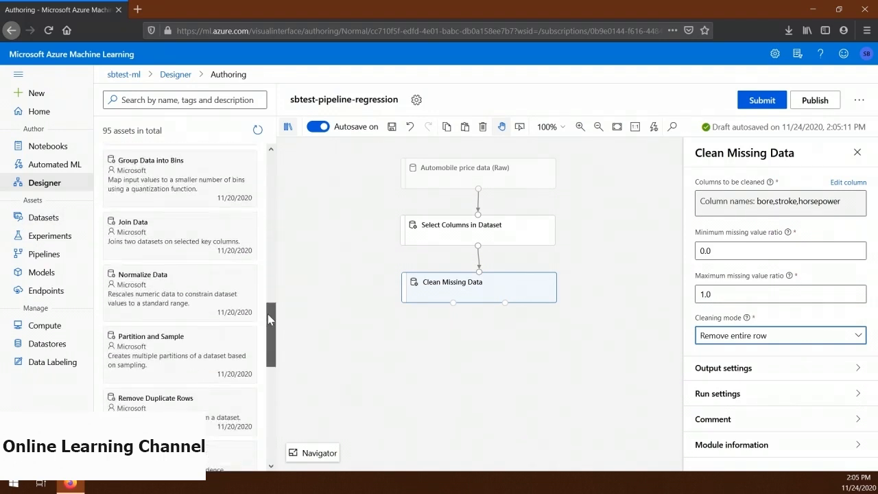
left_click_drag(176, 284, 479, 348)
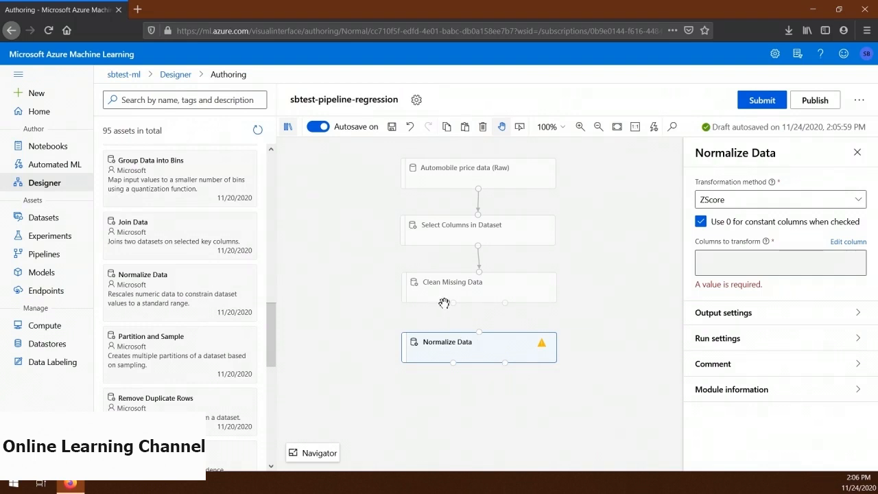
left_click_drag(453, 304, 481, 339)
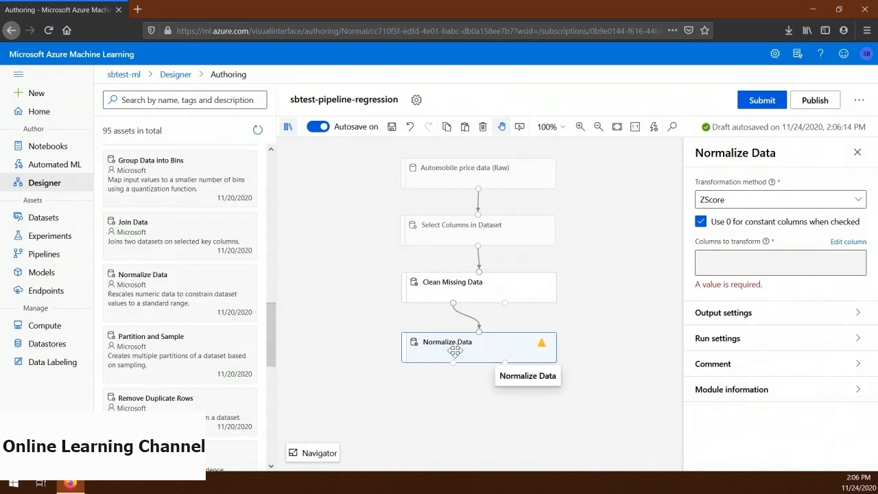
- Set the transformation method of the Normalize Data module to MinMax
left_click(455, 351)
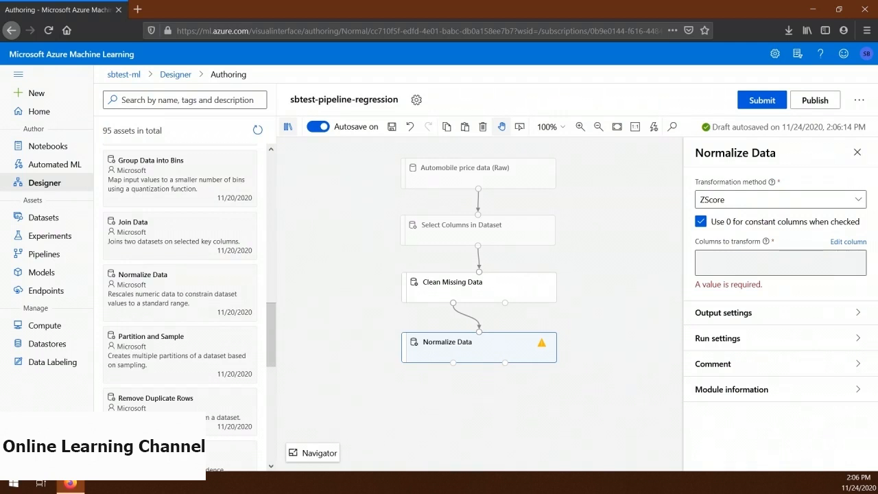
left_click(721, 198)
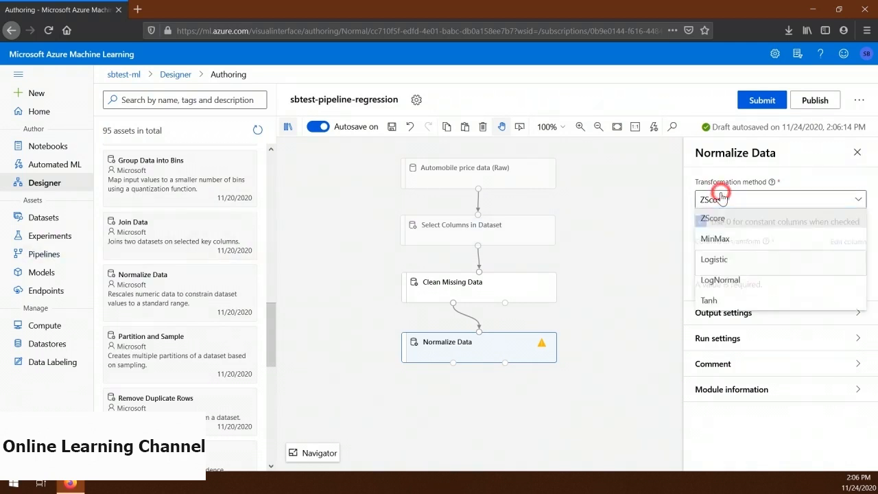
left_click(722, 240)
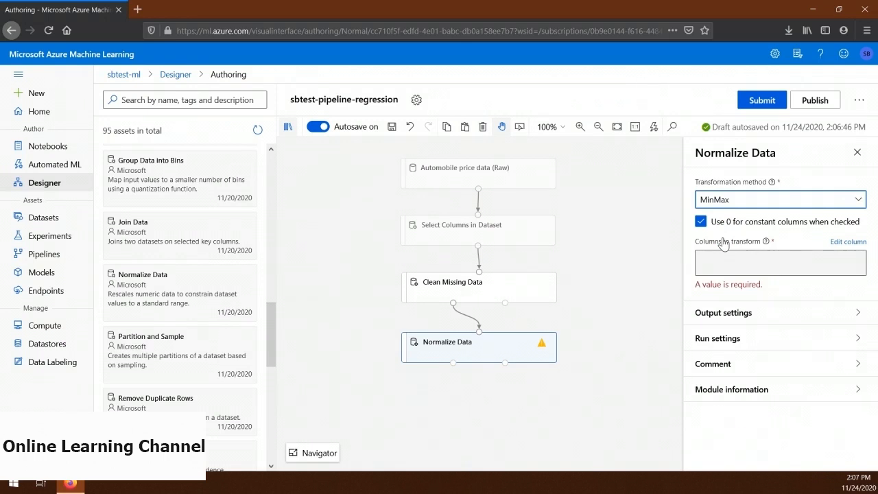
- Select symboling, wheel-base, length, width, height, curb-weight and engine-type by name as the Normalize Data columns to transform
left_click(846, 243)
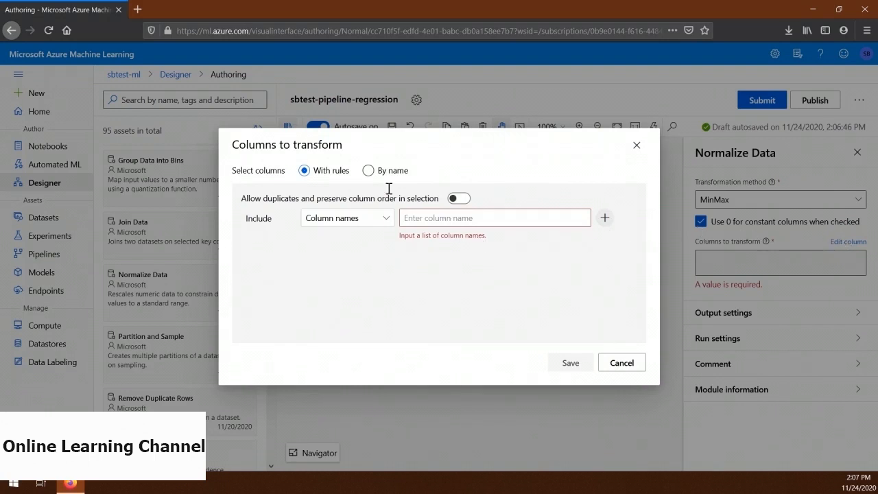
left_click(373, 171)
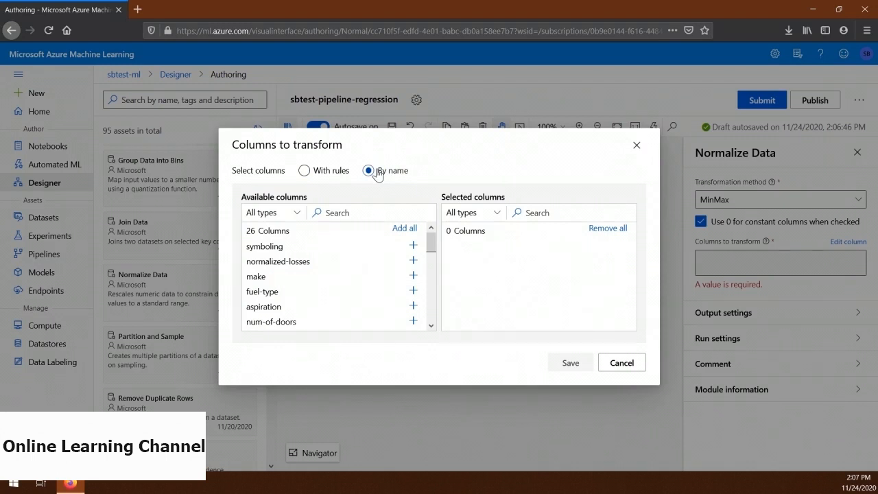
left_click(412, 245)
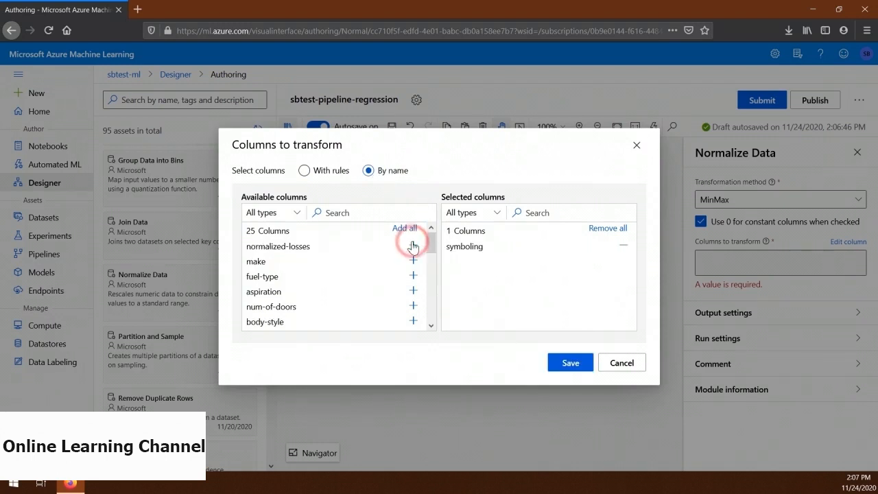
scroll(414, 272, "down", 3)
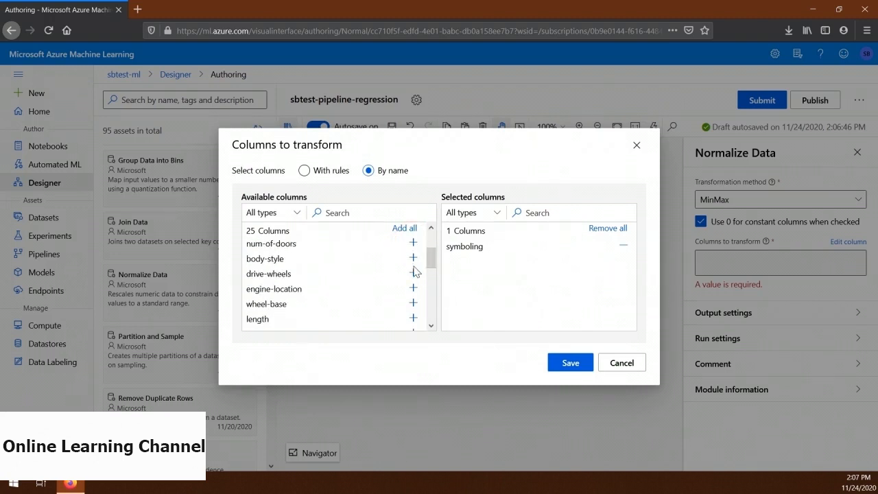
left_click(413, 304)
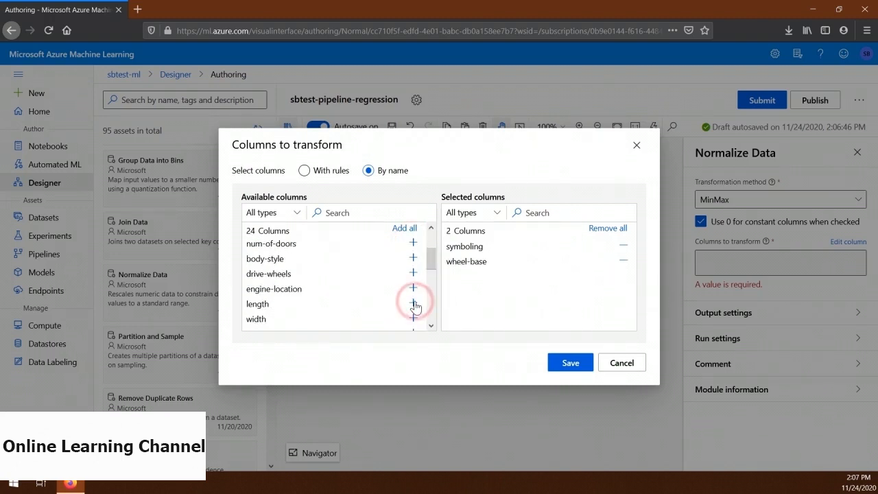
left_click(414, 304)
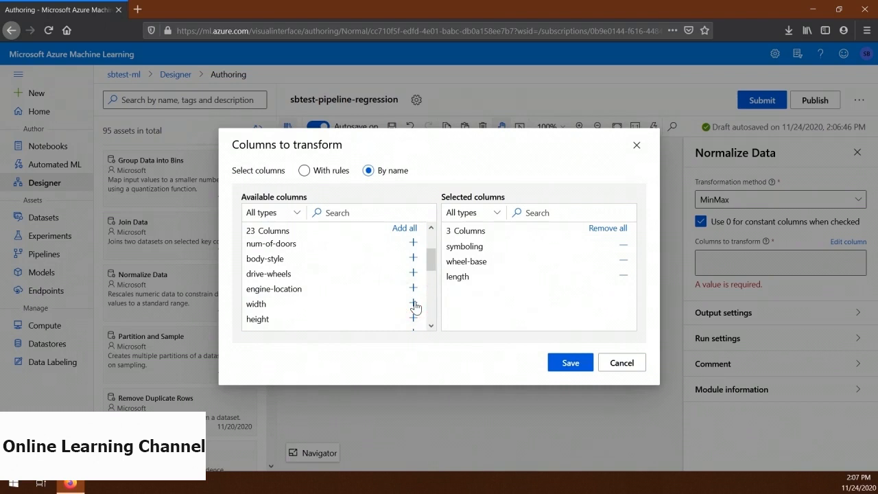
left_click(414, 304)
left_click(414, 304)
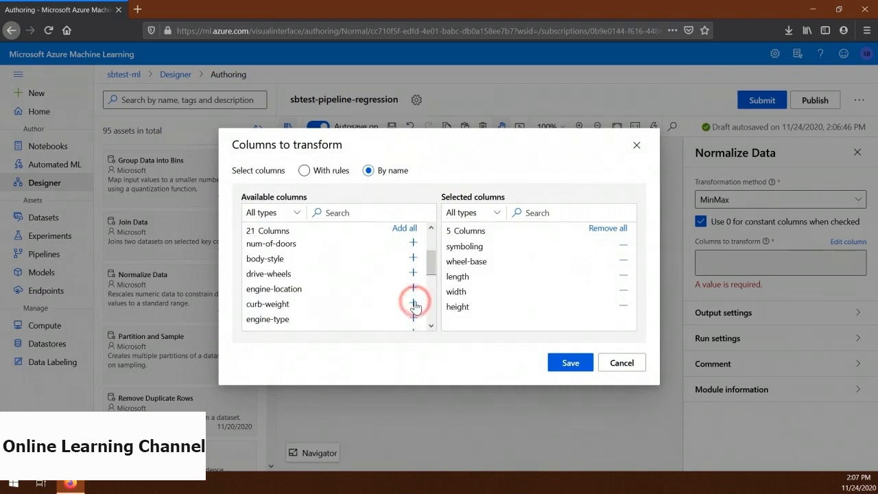
left_click(414, 304)
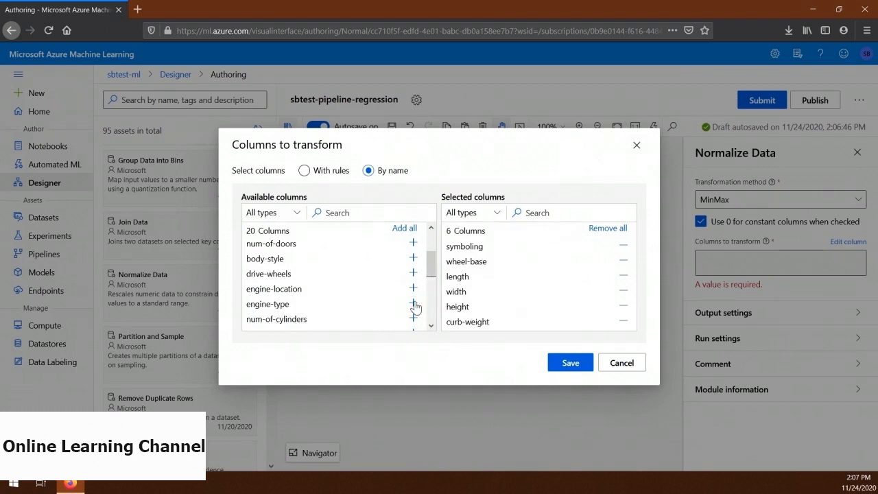
left_click(414, 304)
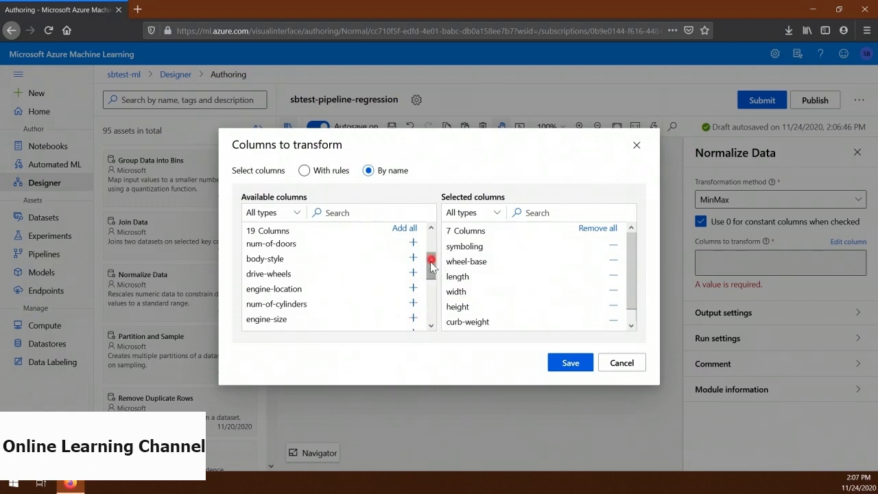
- Add bore, stroke, compression-ratio, horsepower, peak-rpm, city-mpg and highway-mpg to the columns to transform and save the selection
left_click_drag(430, 267, 429, 282)
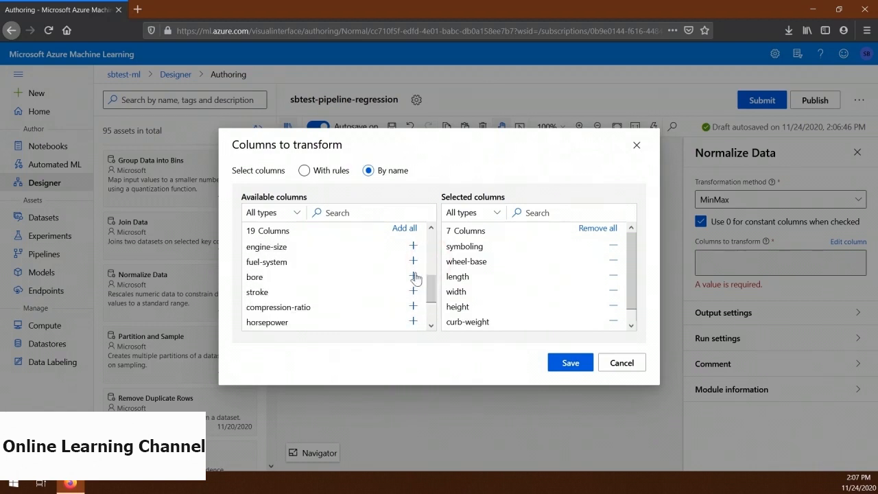
left_click(414, 275)
left_click(414, 276)
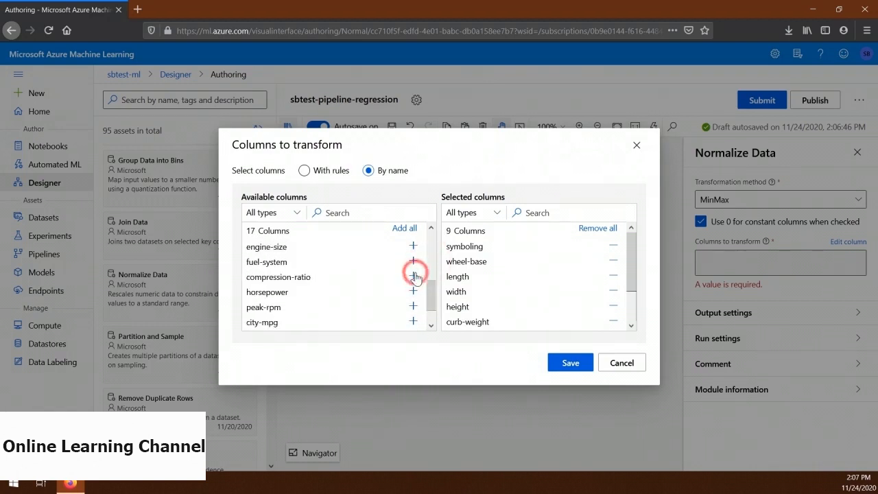
left_click(414, 275)
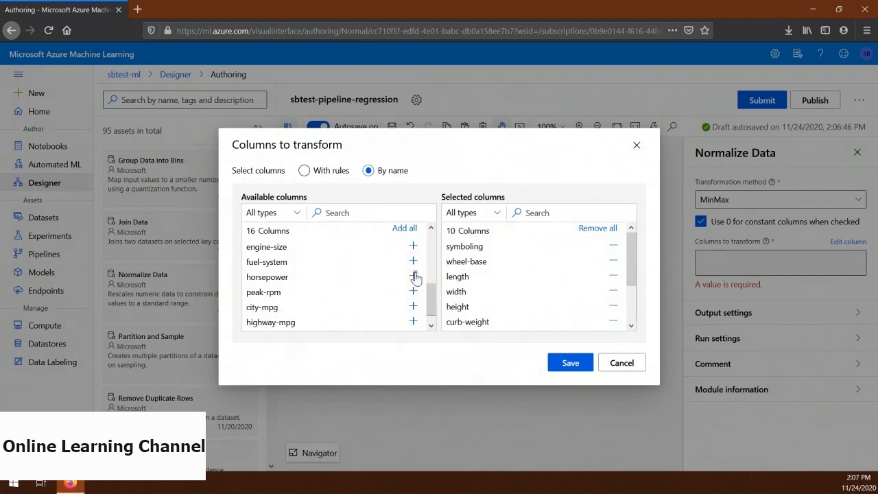
left_click(414, 276)
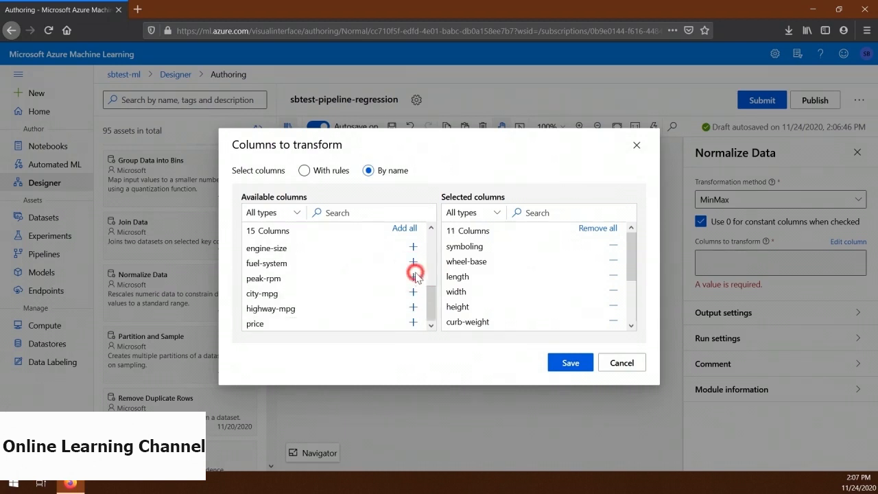
left_click(414, 276)
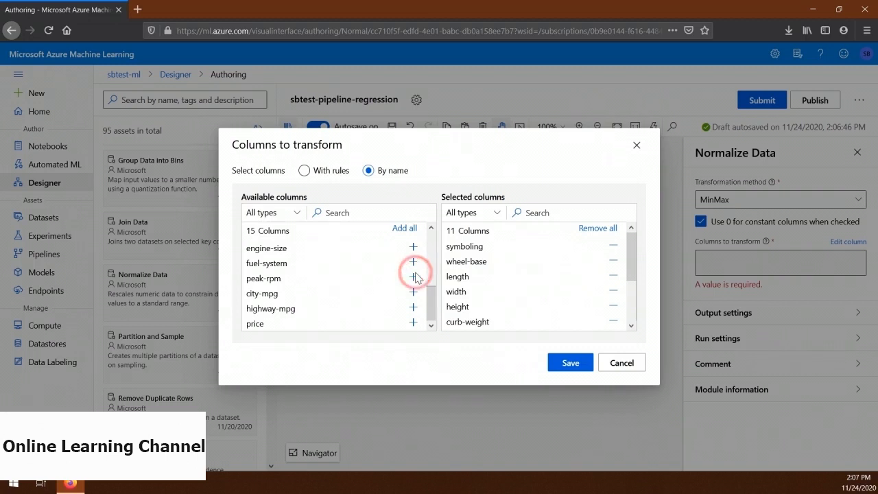
left_click(413, 276)
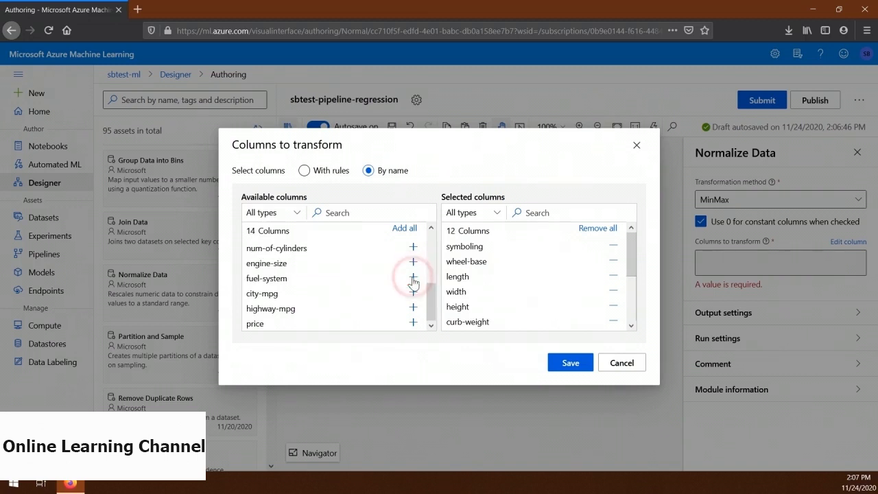
left_click(413, 293)
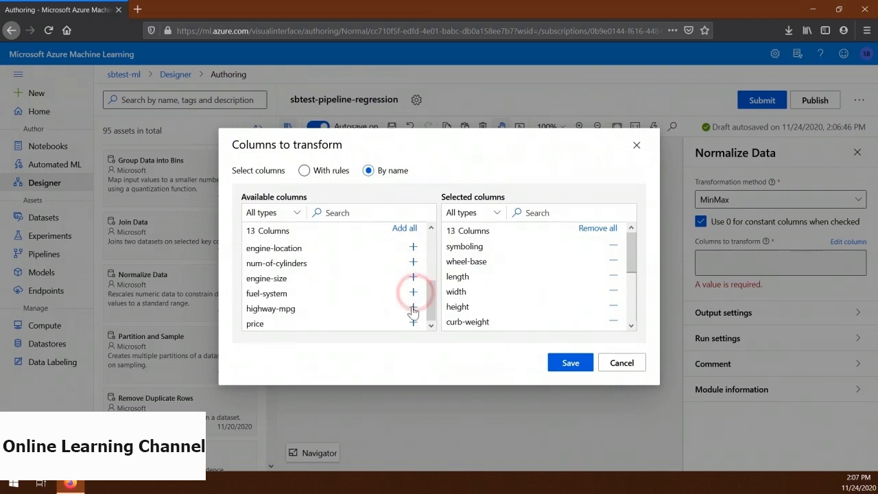
left_click(413, 309)
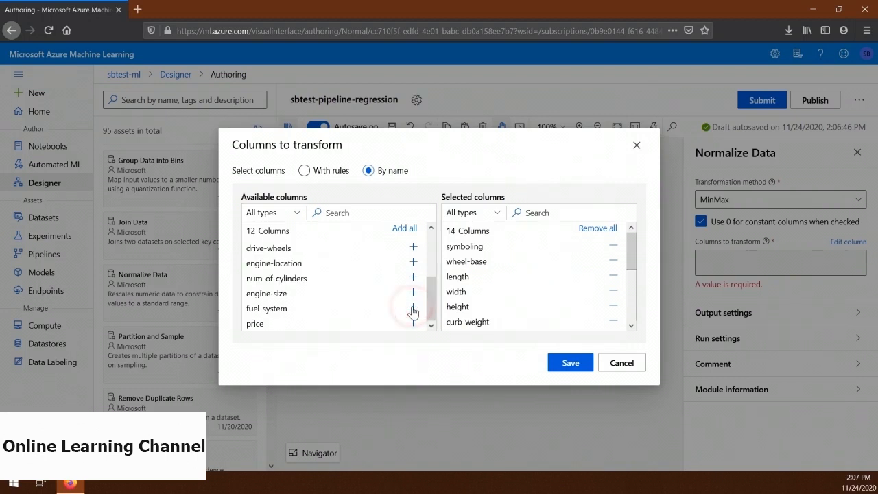
left_click(584, 365)
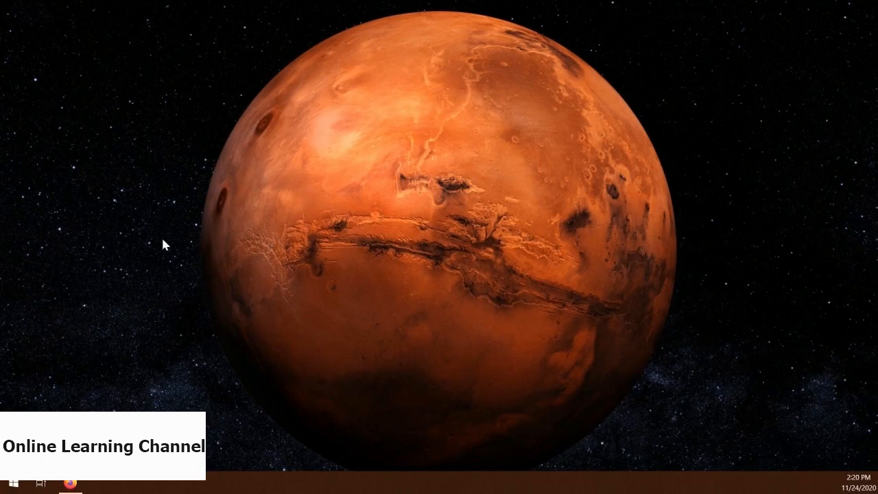
- Switch to Firefox and open the sbtest-pipeline-regression draft from the Designer's pipeline drafts
left_click(71, 485)
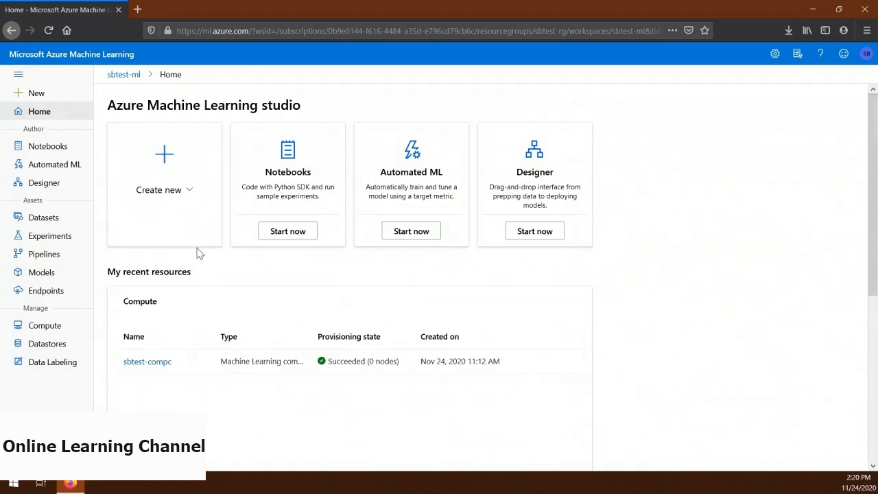
left_click(59, 184)
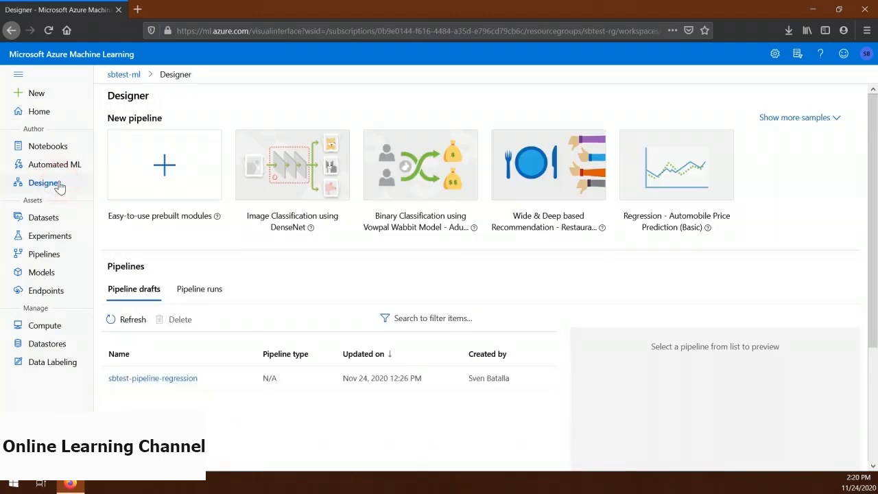
left_click(141, 378)
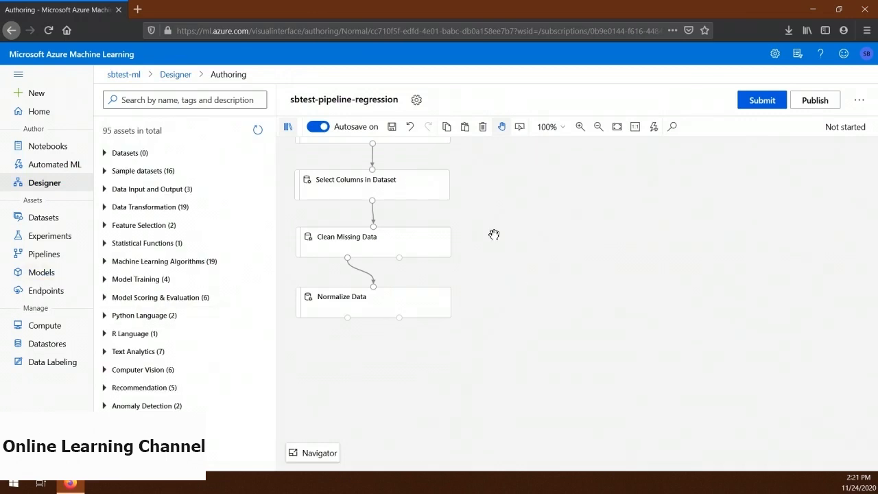
- Submit a pipeline run under a new experiment named sbtest-pipeline-regression-experiment
left_click_drag(494, 235, 560, 279)
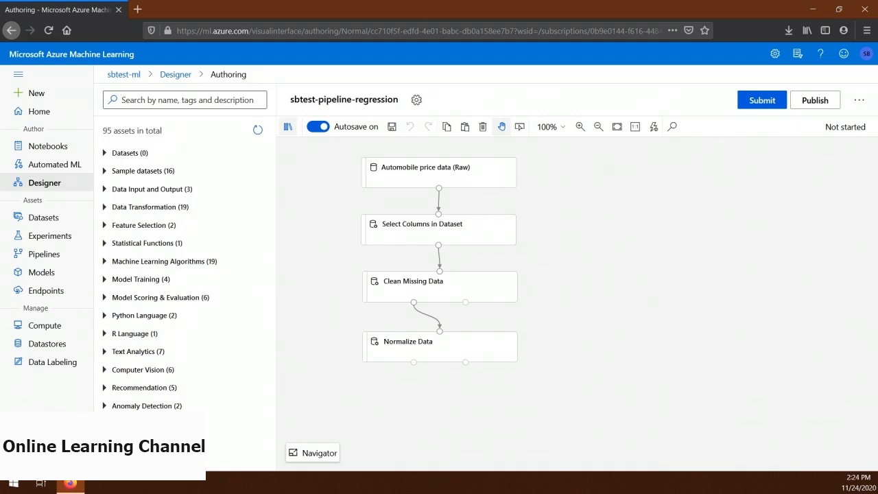
left_click(752, 108)
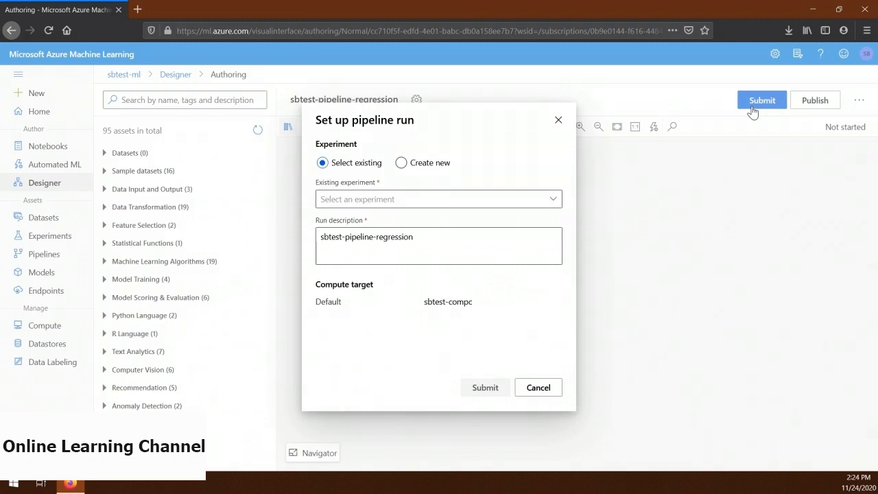
left_click(423, 167)
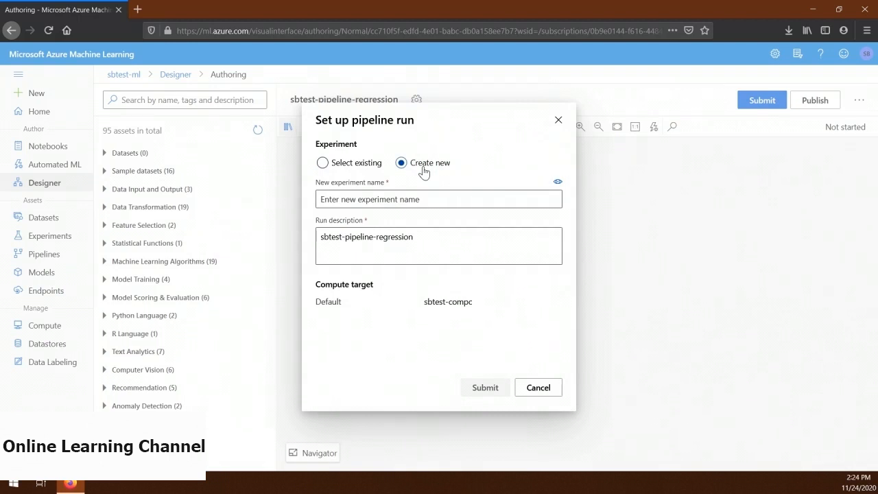
left_click(423, 197)
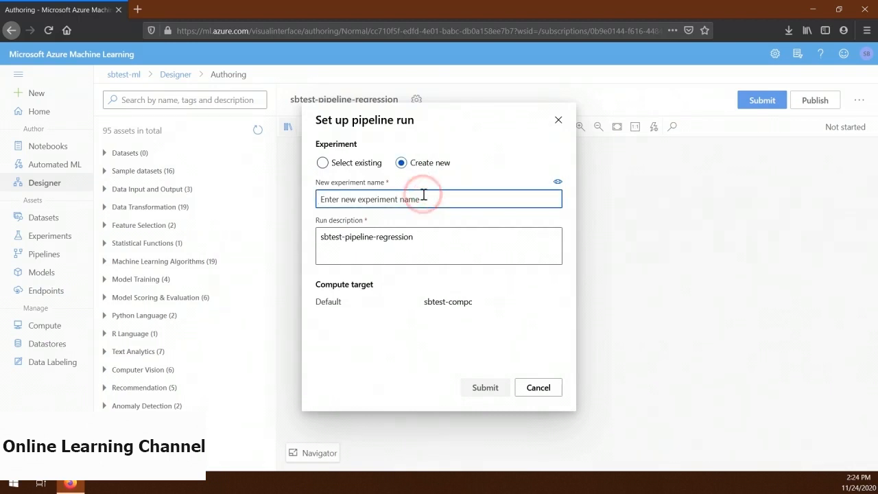
type("sbtest-pipel")
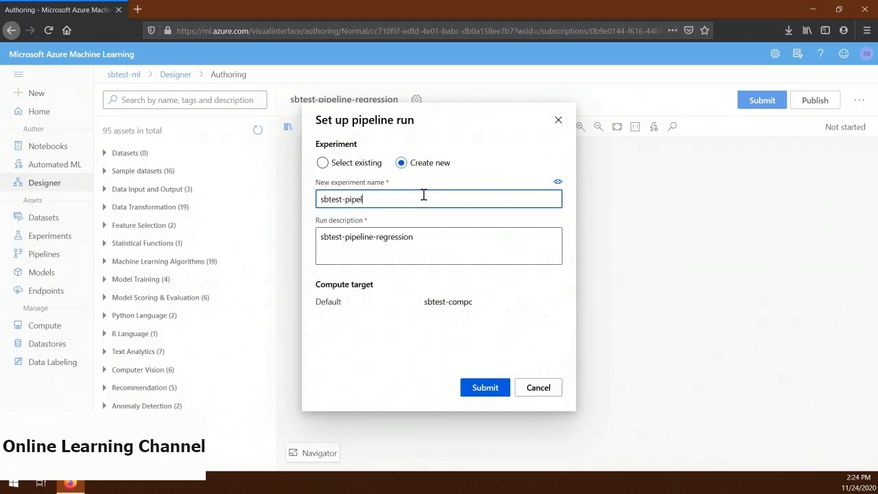
type("ine-regression-experiment")
left_click(478, 386)
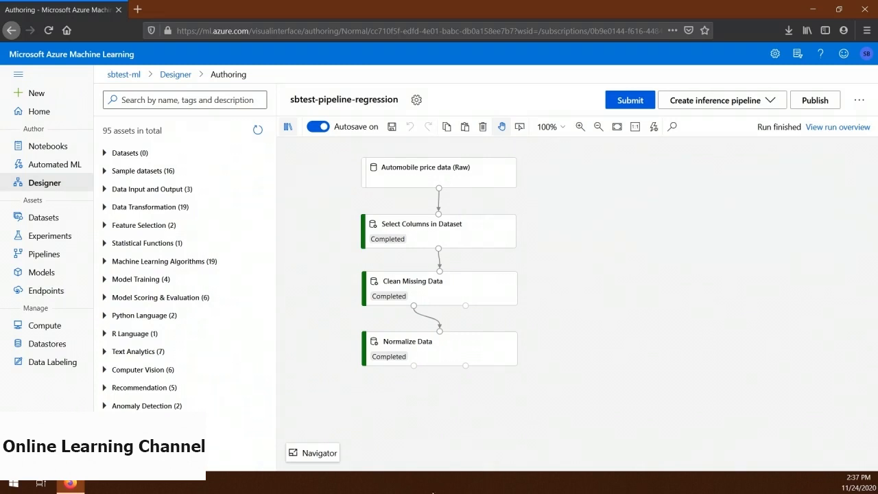
- Visualize the transformed dataset output of the completed Normalize Data module and look through its columns
left_click(433, 357)
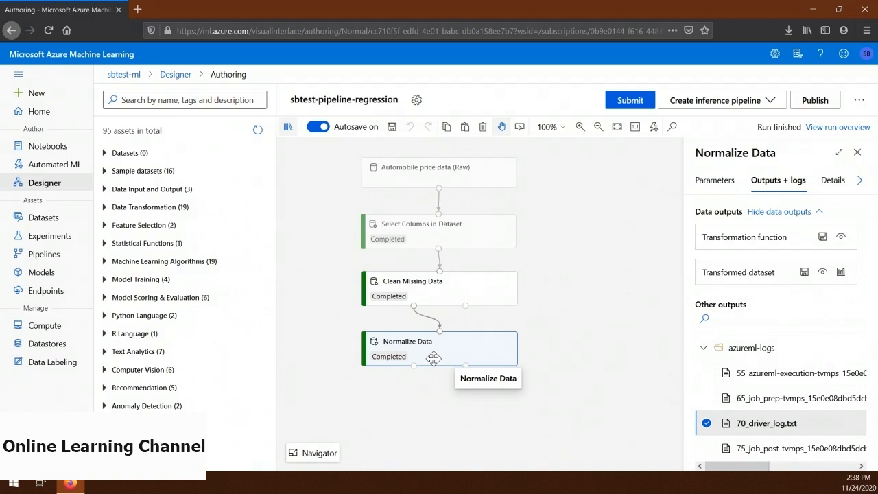
left_click(841, 274)
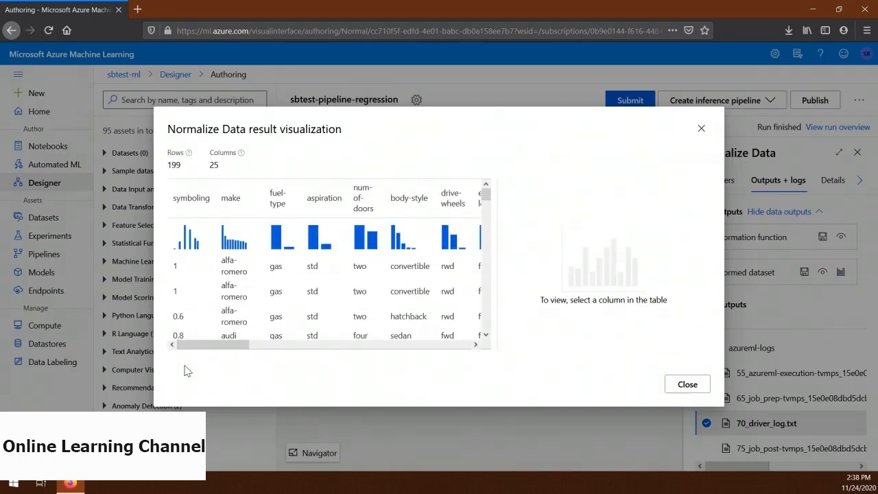
left_click(199, 349)
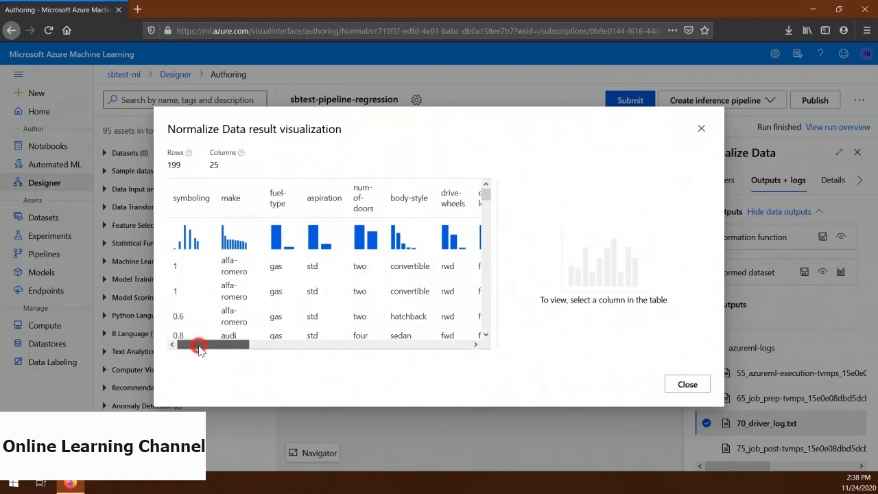
left_click_drag(199, 349, 435, 355)
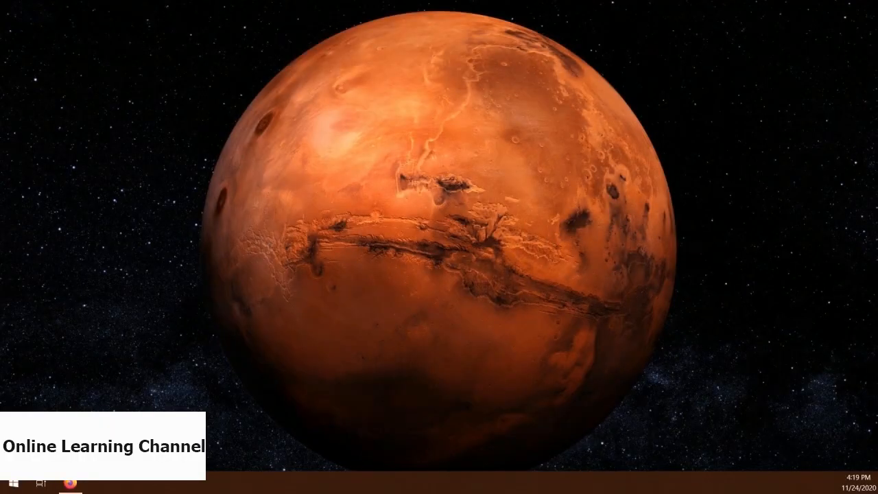
- Switch to Firefox and open the sbtest-pipeline-regression draft from the Designer's pipeline drafts
left_click(76, 483)
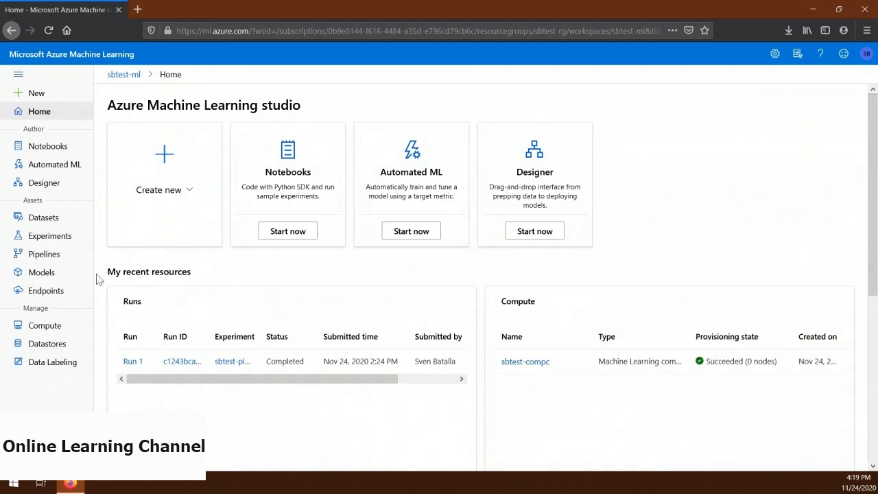
left_click(64, 187)
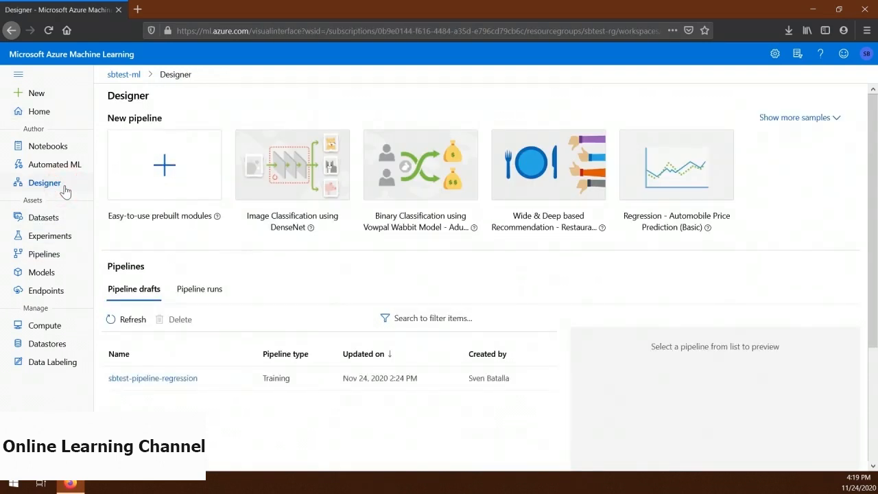
left_click(167, 378)
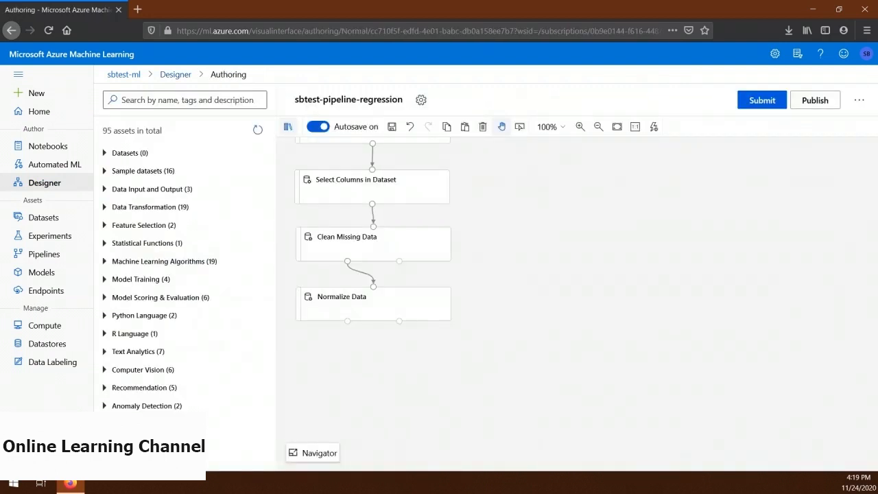
left_click_drag(498, 237, 559, 276)
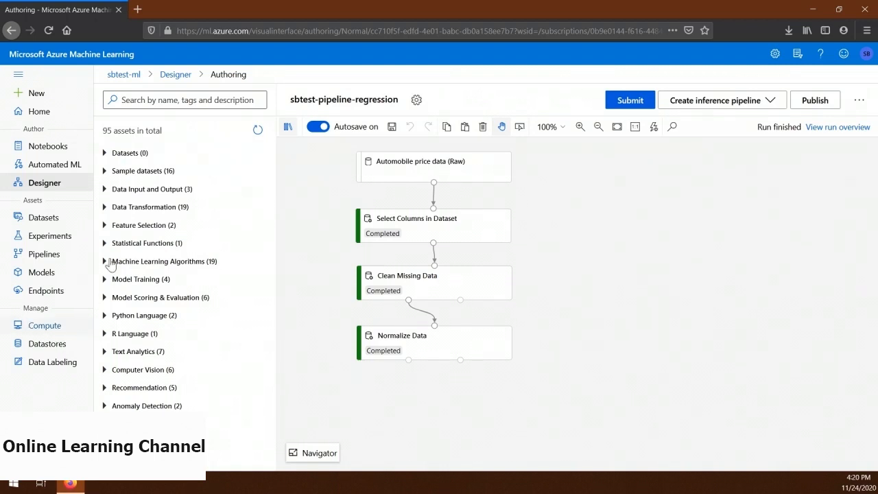
- Add a Split Data module below Normalize Data and connect the transformed dataset output to its input
left_click(105, 209)
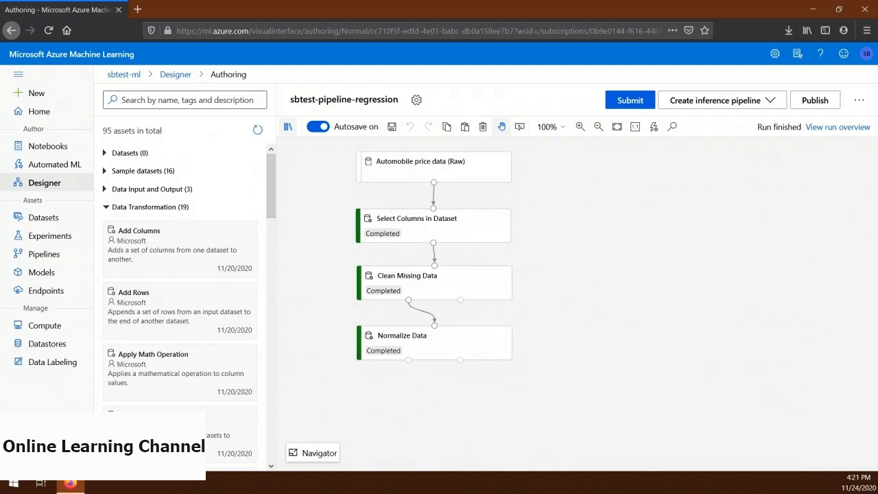
left_click_drag(272, 184, 271, 406)
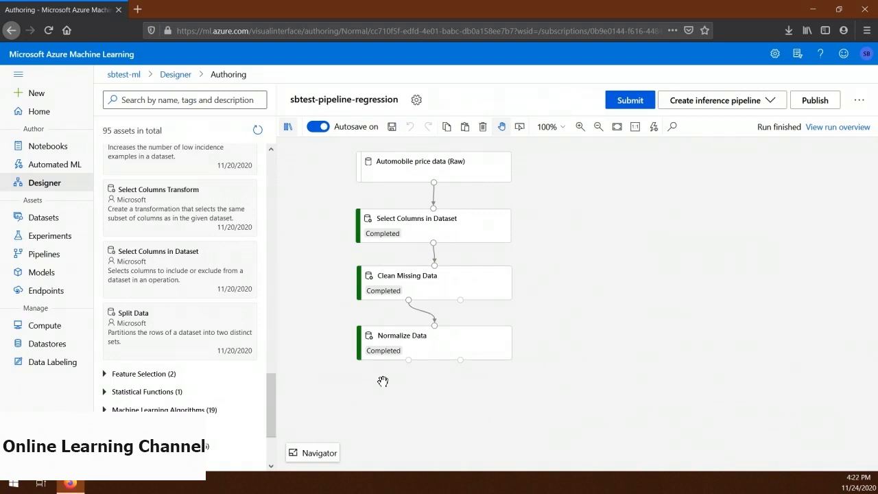
left_click_drag(383, 381, 423, 319)
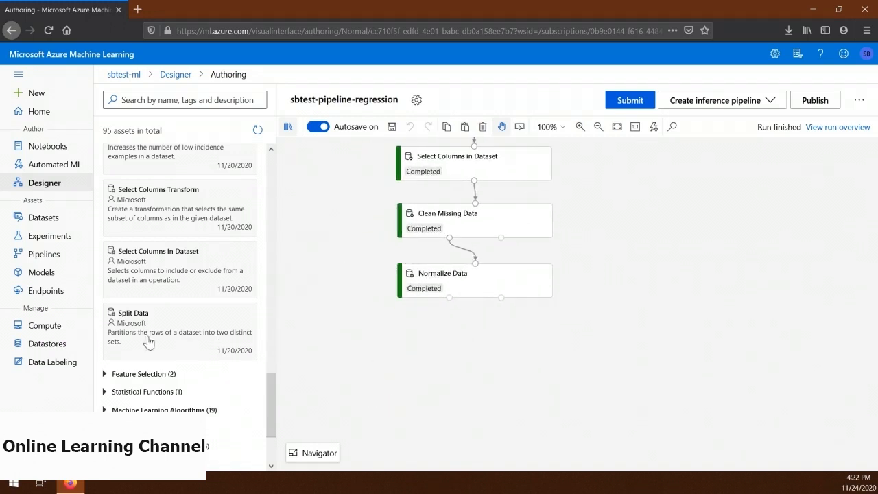
left_click_drag(129, 340, 447, 337)
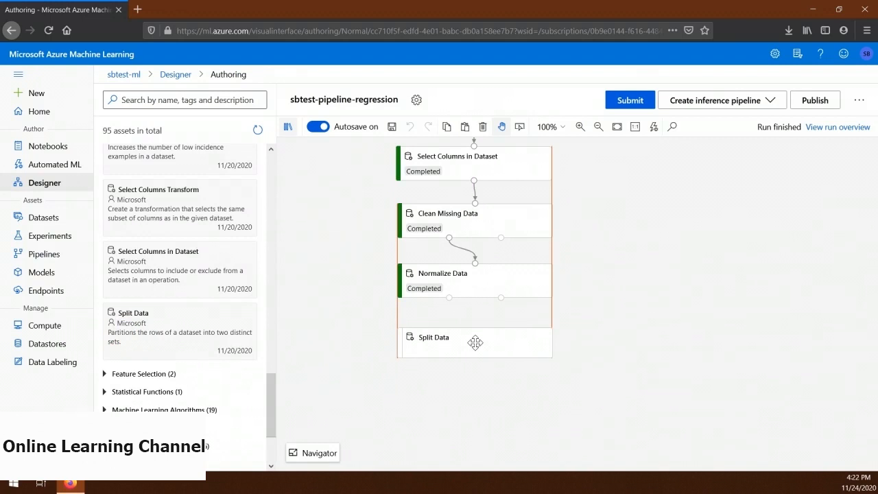
left_click(475, 343)
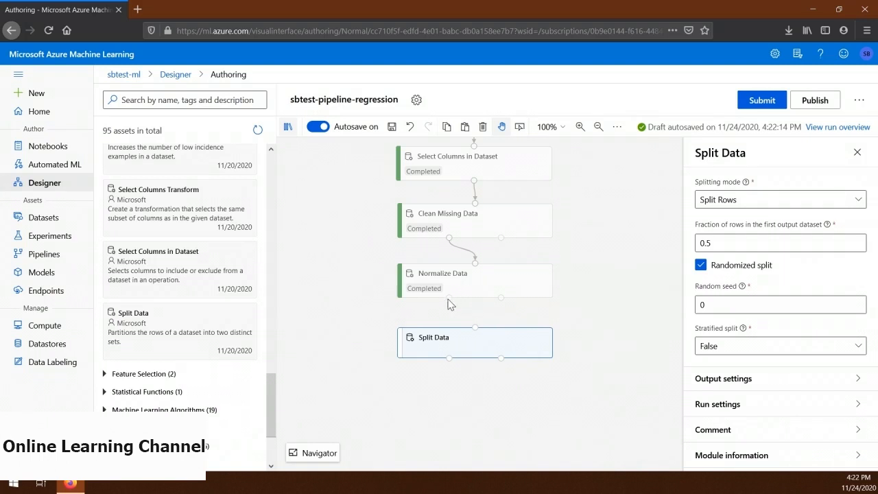
left_click_drag(449, 297, 480, 337)
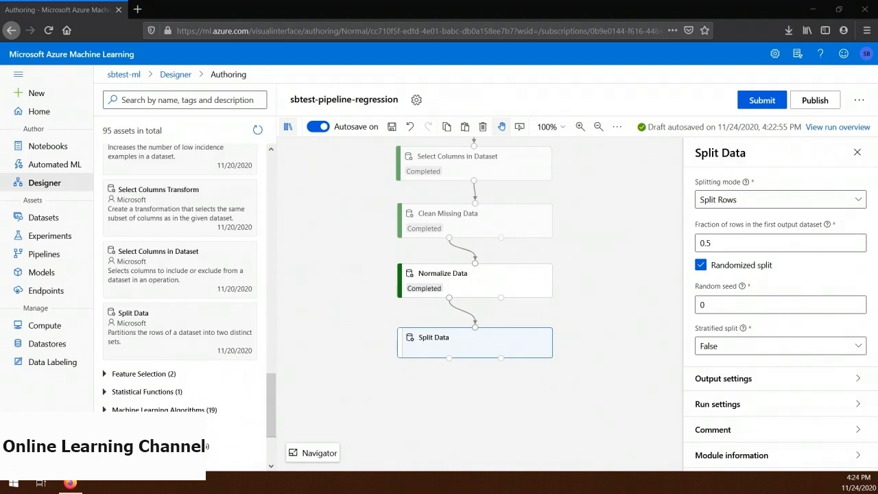
- Set the Split Data fraction of rows in the first output dataset to 0.75 and the random seed to 123, and save the draft
left_click(523, 342)
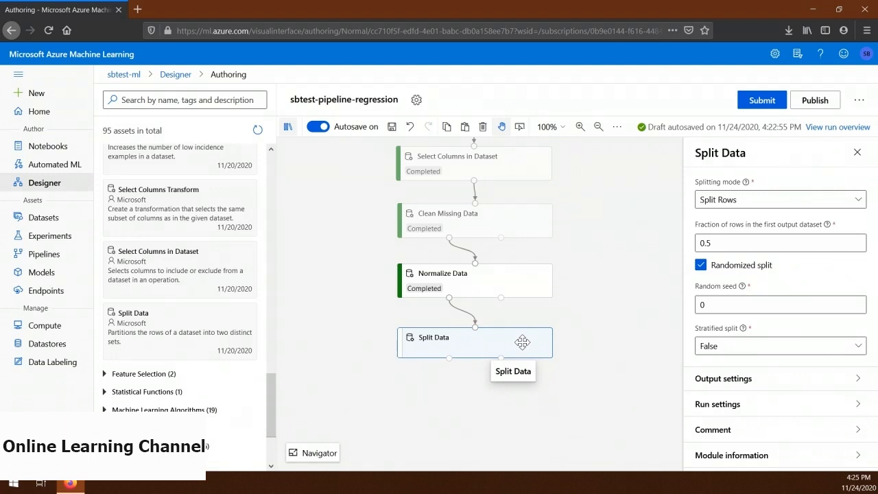
left_click(766, 306)
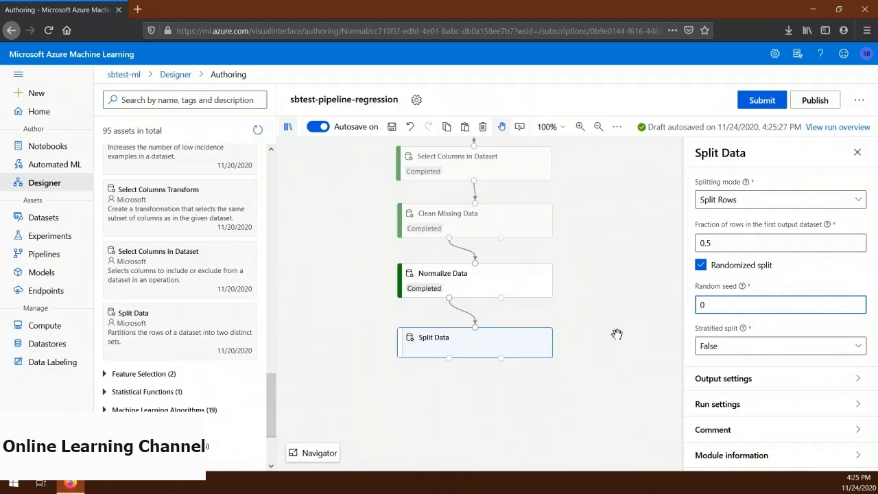
left_click(729, 243)
key("BackSpace")
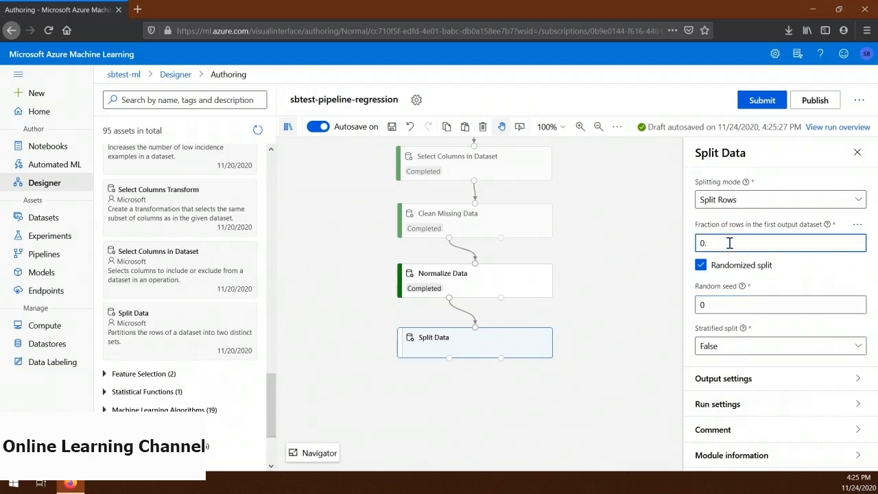
type("75")
left_click(740, 304)
key("ctrl+a")
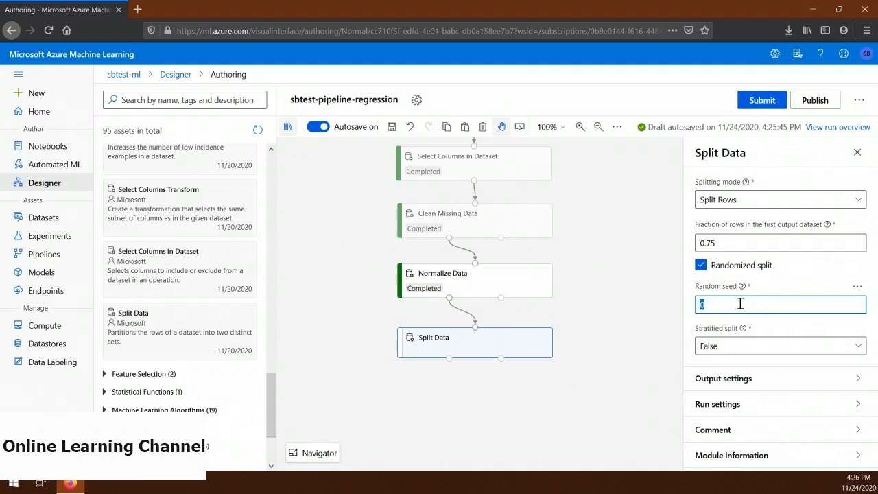
type("123")
left_click(393, 128)
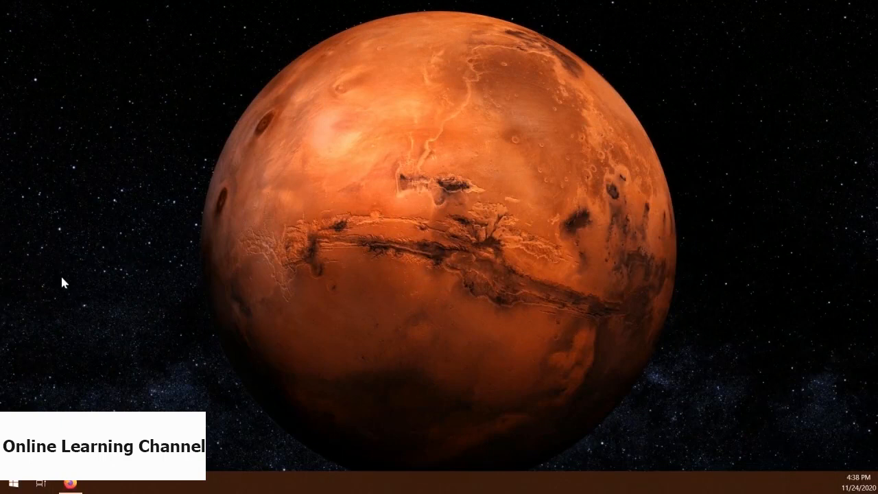
- Return to Firefox and reopen the sbtest-pipeline-regression draft in the Designer
left_click(70, 483)
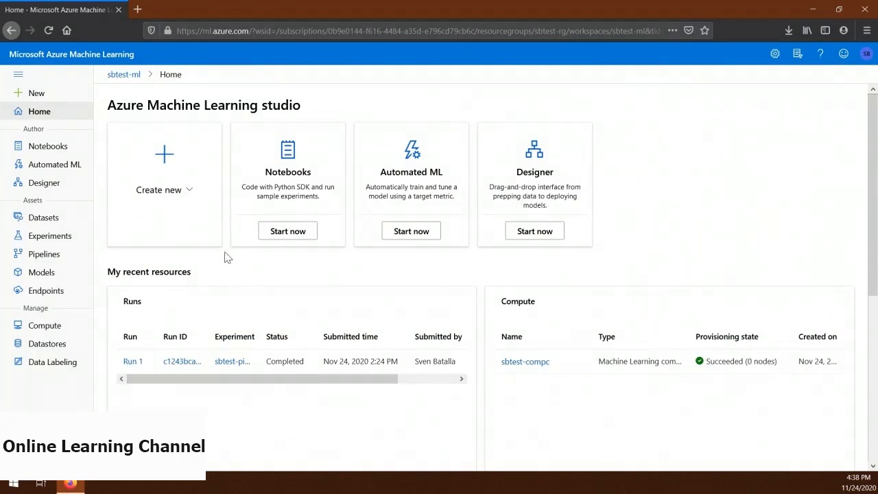
left_click(73, 188)
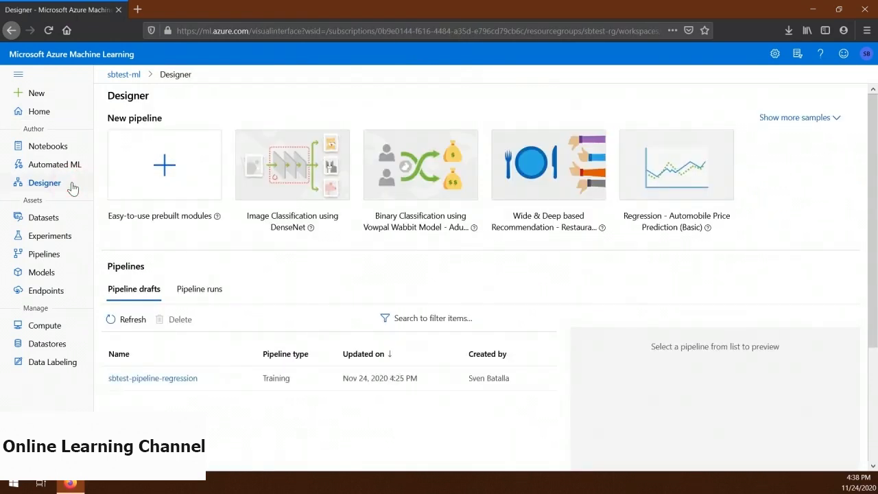
left_click(157, 387)
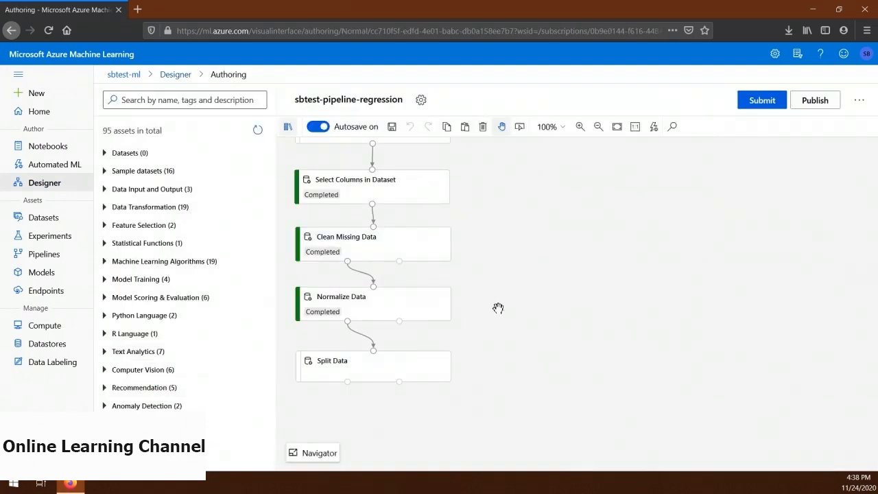
left_click_drag(499, 311, 563, 250)
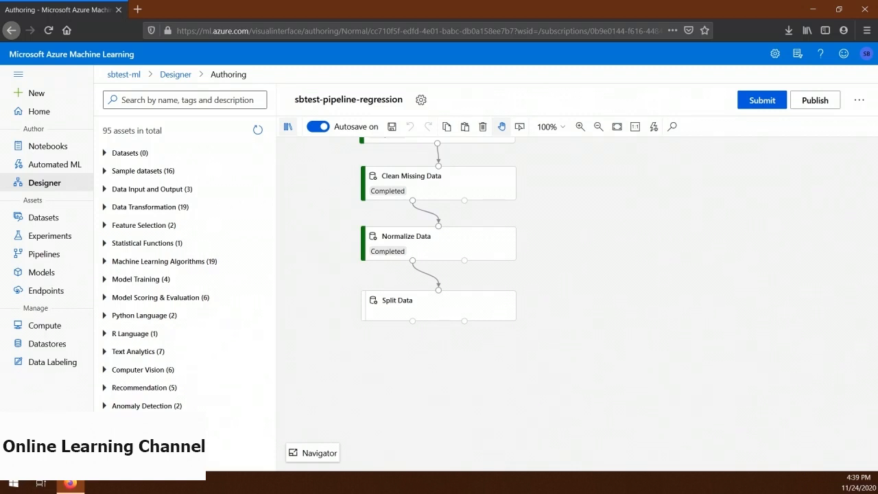
- Add a Train Model module below Split Data and connect the first split output to its dataset input
left_click(104, 280)
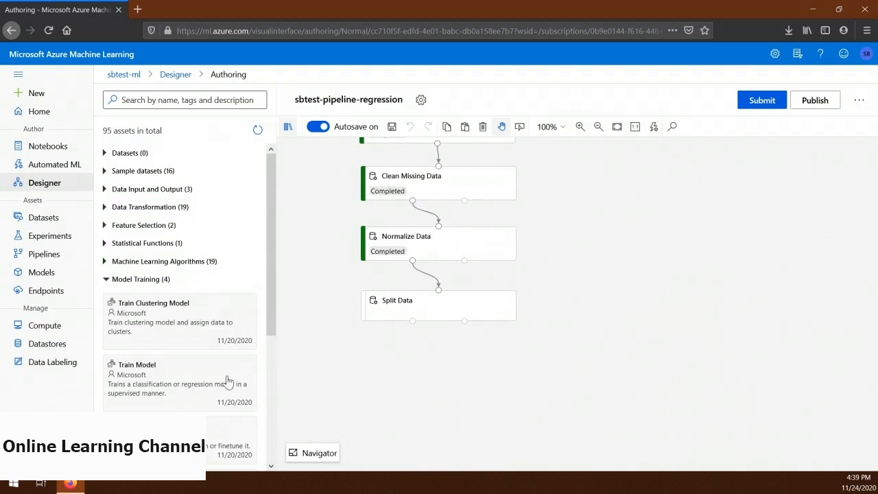
left_click_drag(176, 387, 340, 367)
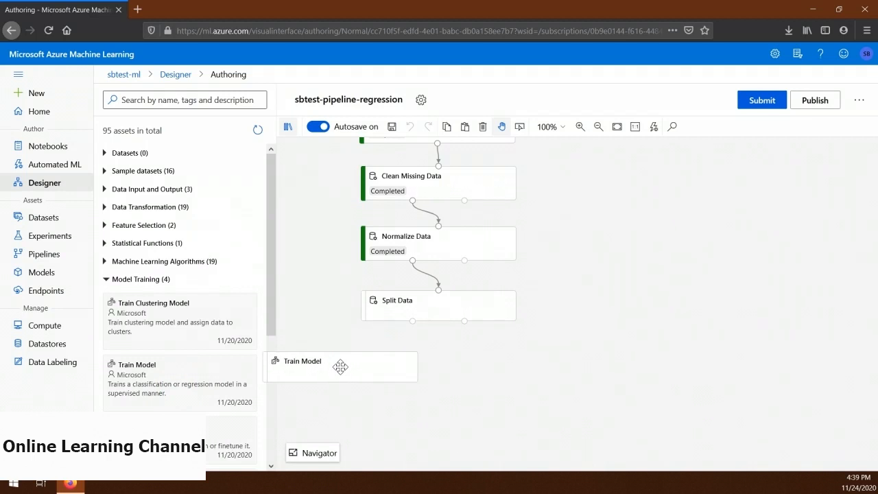
left_click_drag(461, 410, 567, 352)
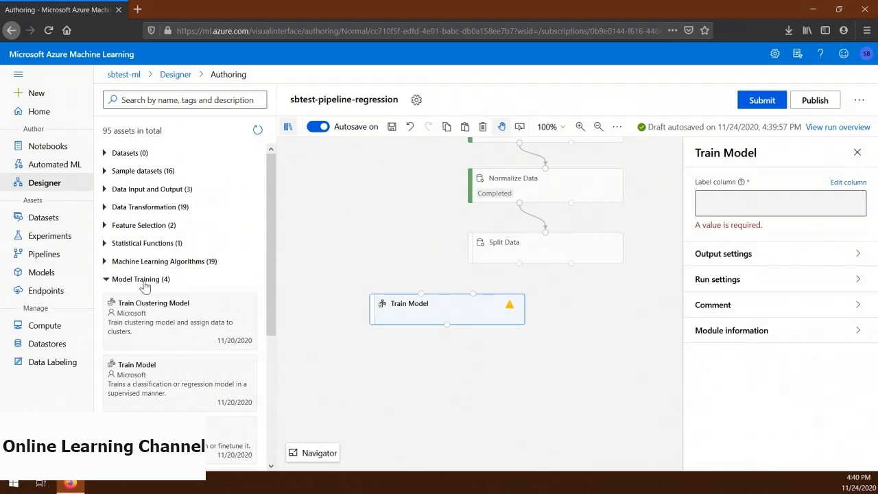
left_click_drag(519, 263, 472, 293)
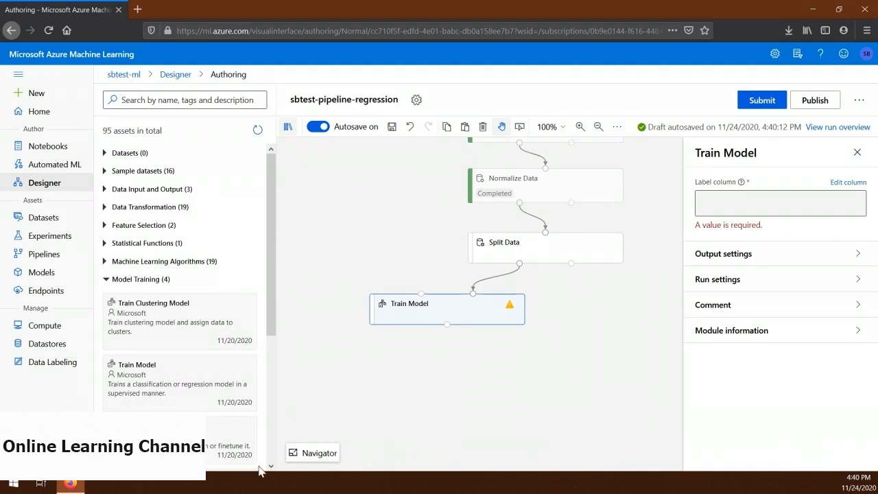
- Set the label column of the Train Model module to price and save the selection
left_click(464, 311)
left_click(848, 184)
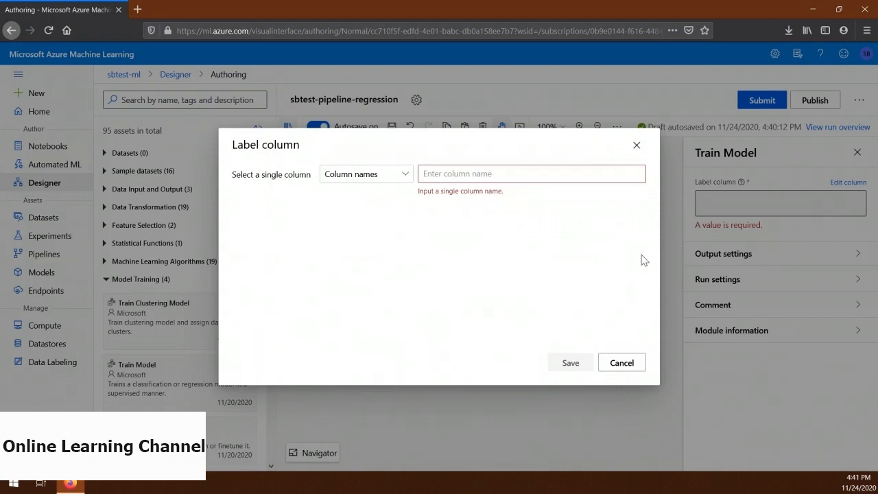
left_click(447, 175)
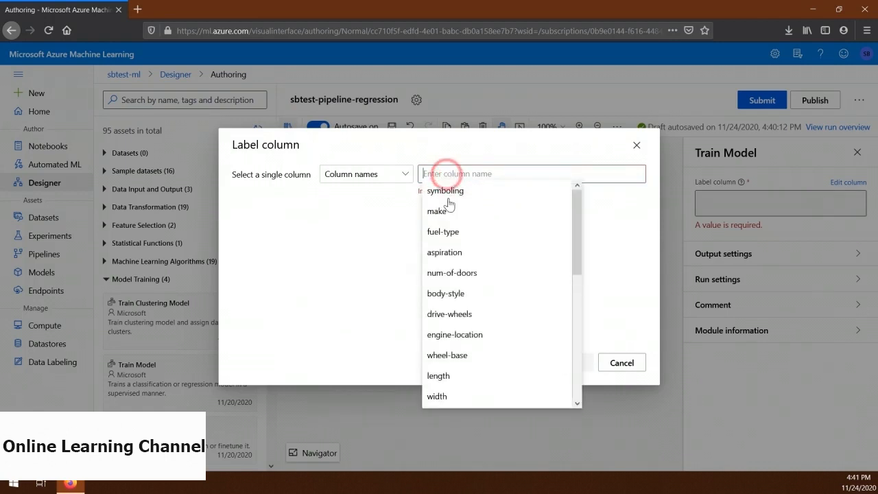
scroll(461, 306, "down", 5)
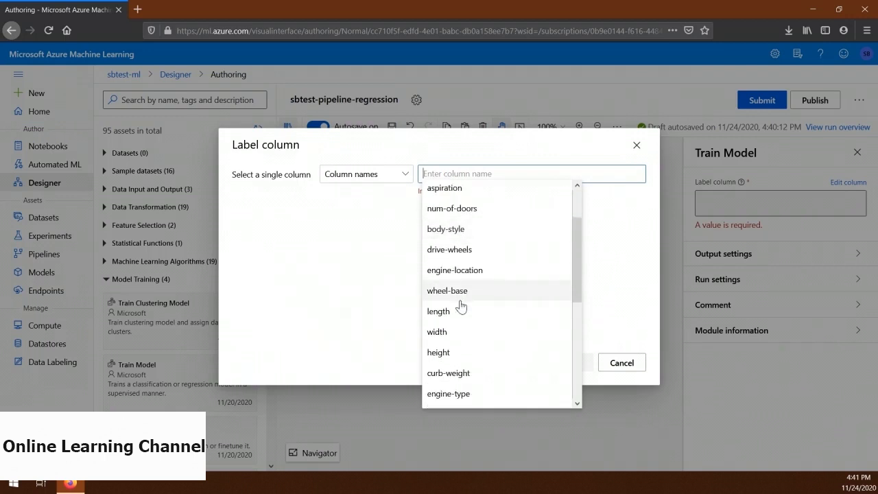
scroll(464, 308, "down", 3)
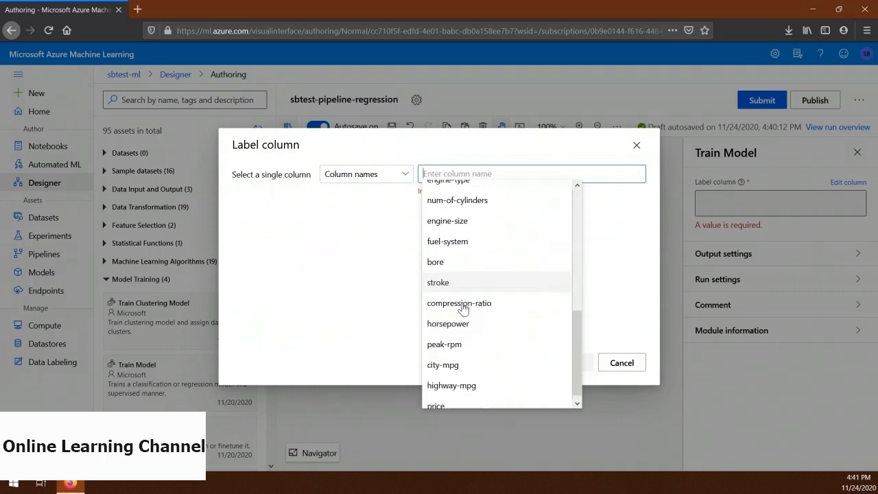
left_click(467, 400)
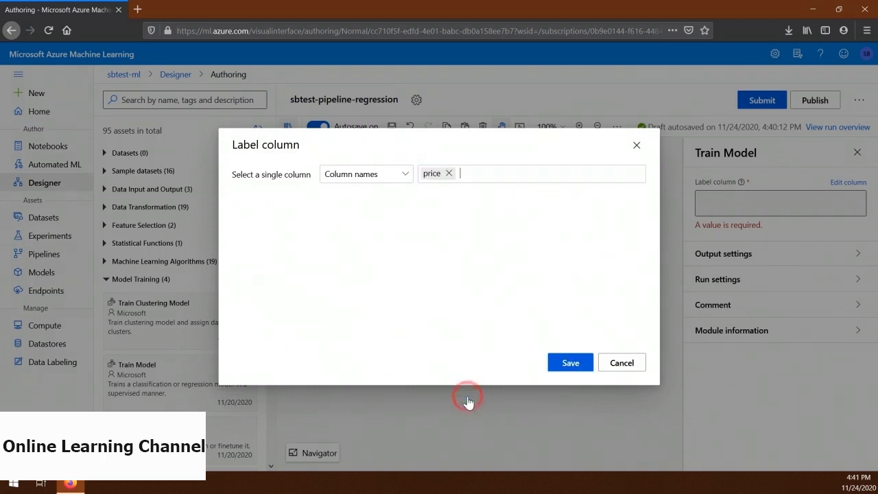
left_click(574, 363)
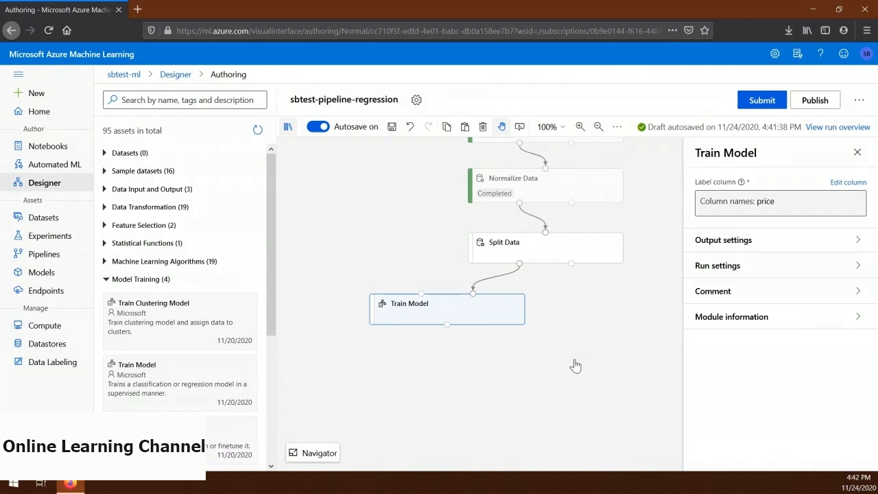
- Add a Linear Regression module above Train Model and connect its untrained model output to Train Model's first input
left_click_drag(336, 385, 415, 379)
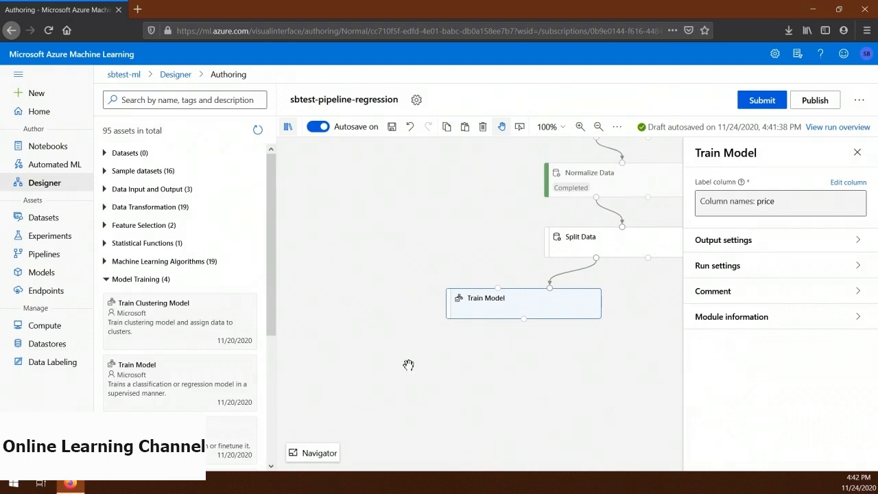
left_click(105, 281)
left_click(107, 261)
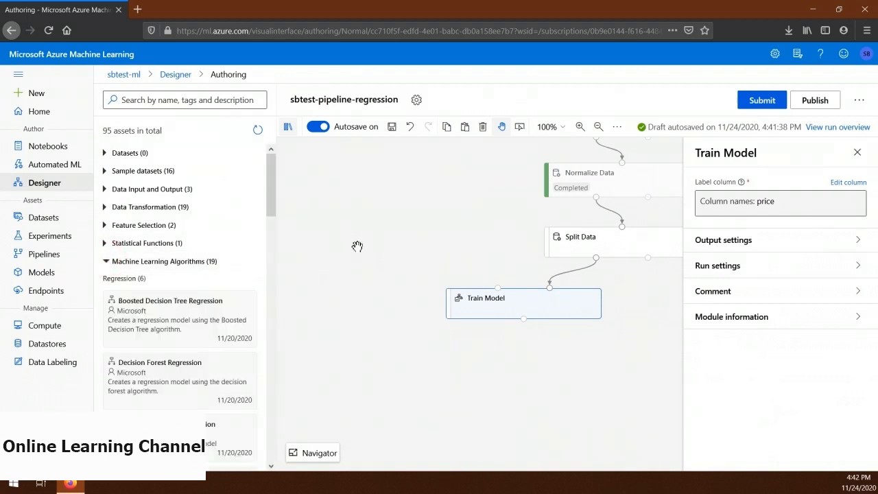
scroll(229, 224, "down", 2)
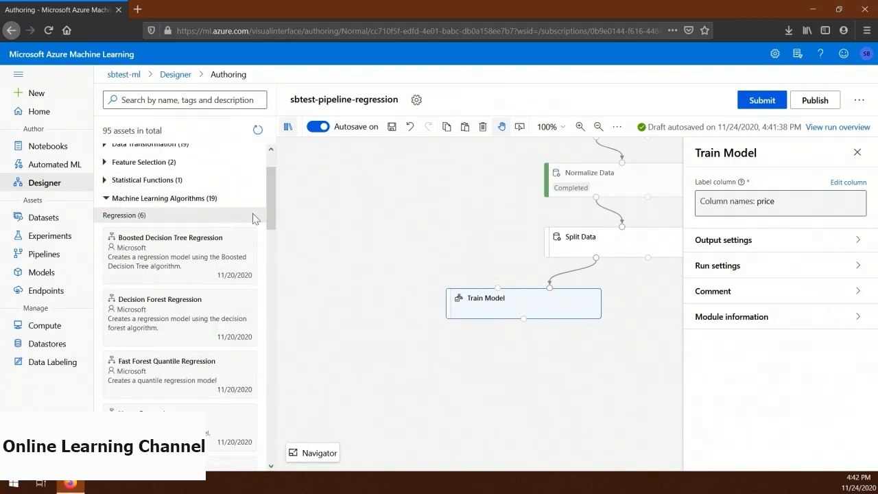
scroll(252, 218, "down", 2)
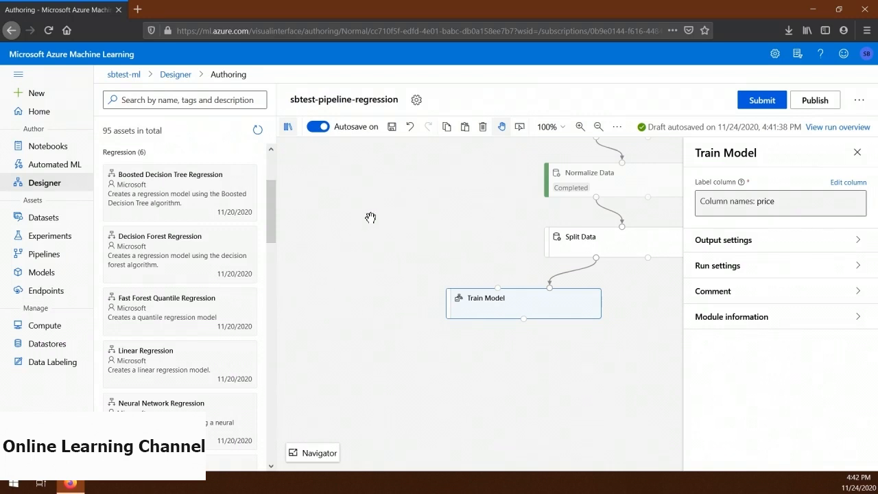
left_click_drag(171, 357, 421, 241)
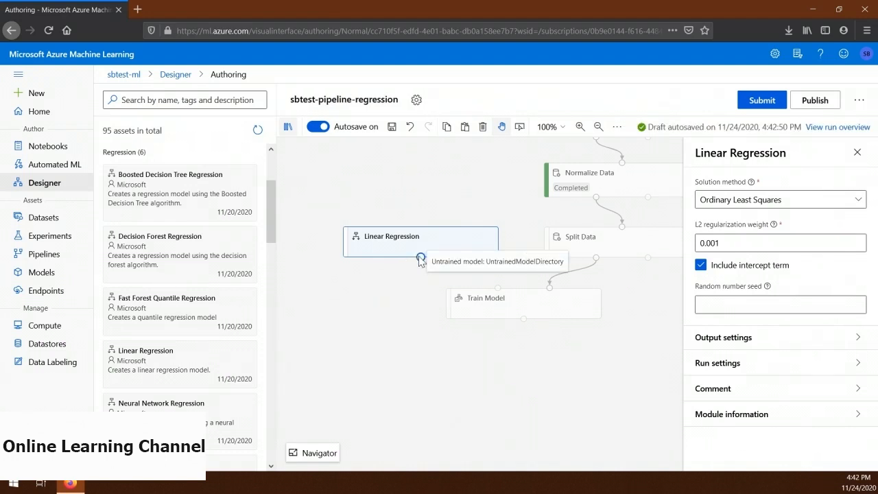
left_click_drag(421, 256, 497, 287)
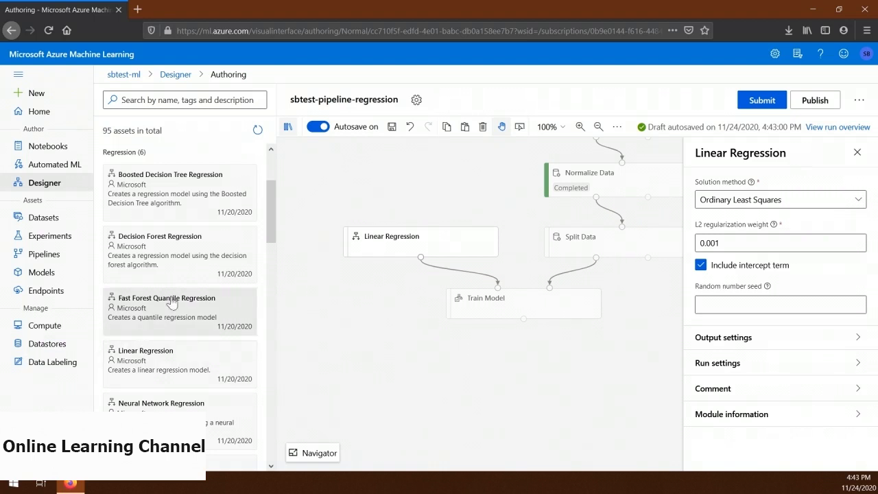
- Add a Score Model module below Train Model and connect Train Model's output and Split Data's second output to its two inputs
scroll(172, 288, "up", 2)
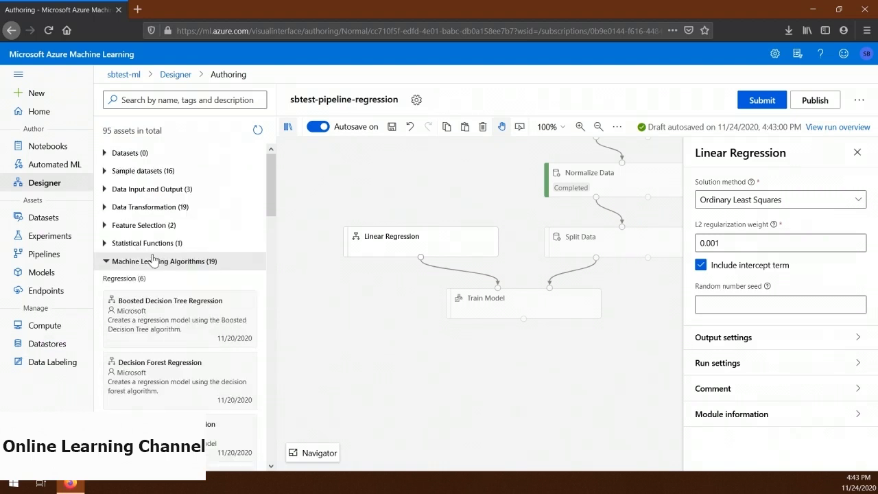
left_click(105, 262)
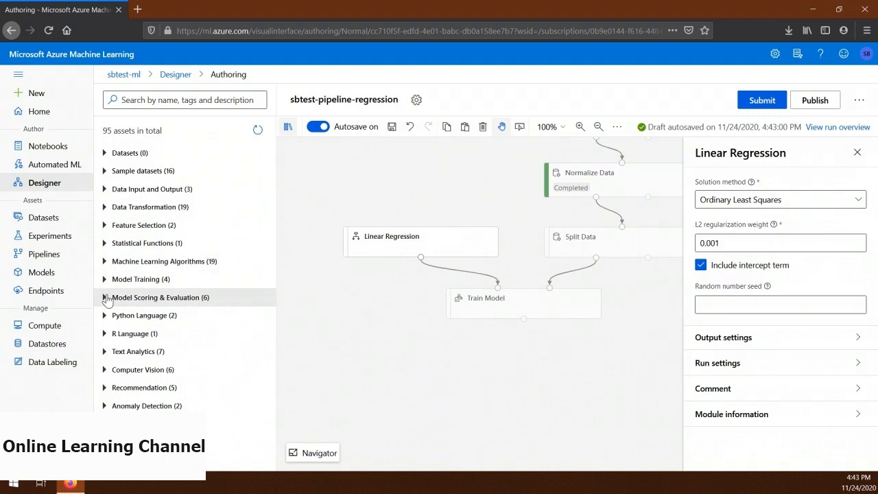
left_click(105, 297)
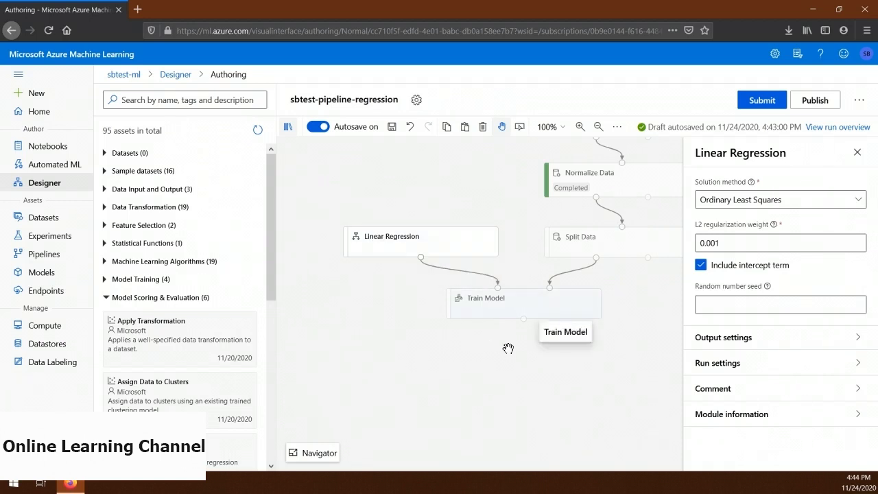
left_click_drag(527, 363, 432, 312)
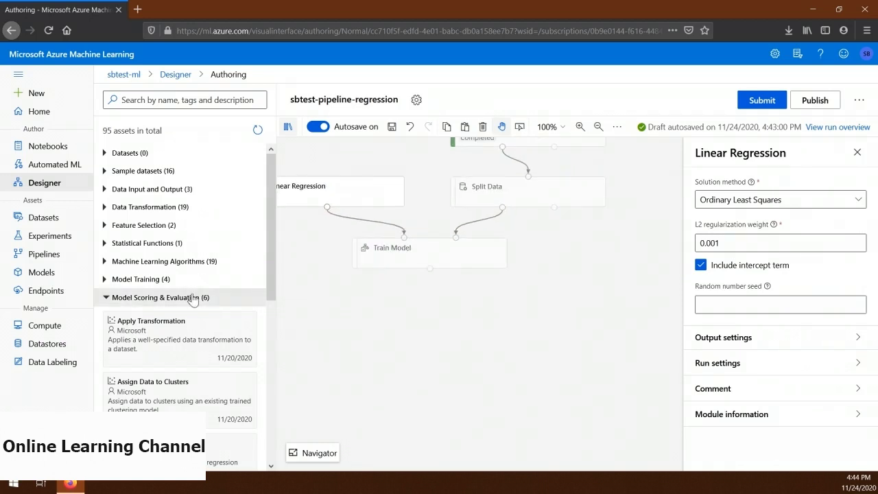
scroll(236, 245, "down", 3)
scroll(205, 295, "down", 4)
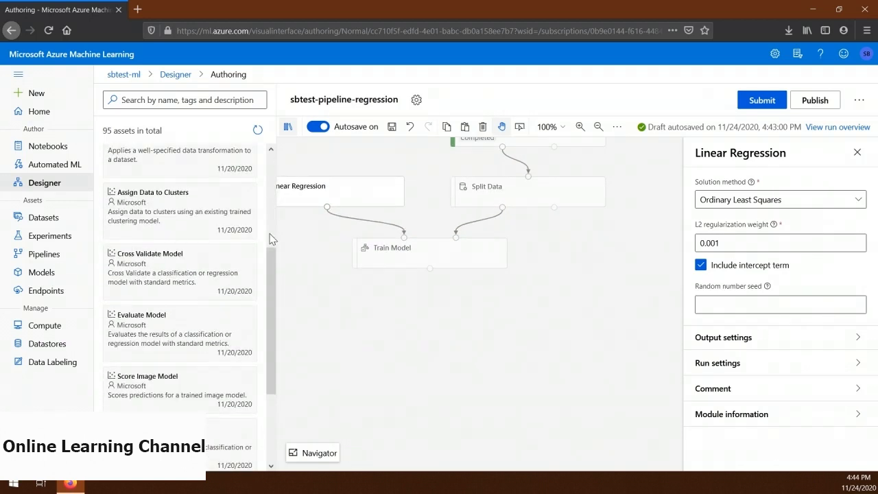
left_click_drag(179, 390, 528, 309)
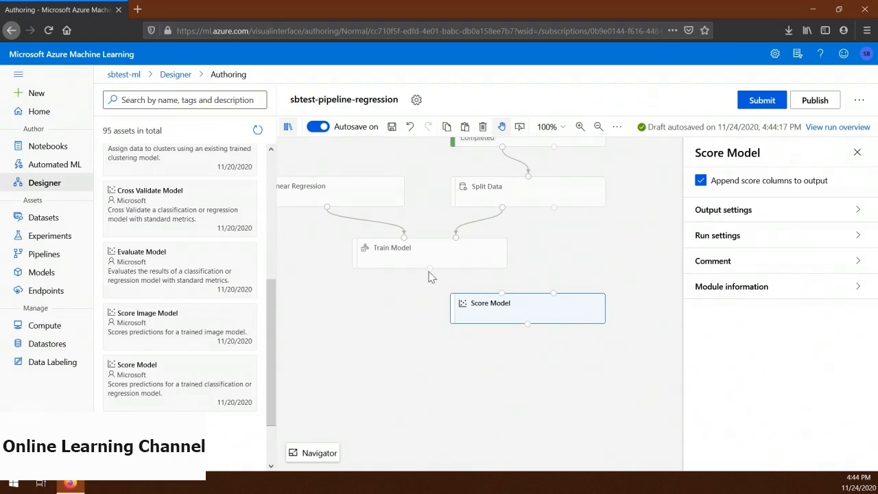
left_click_drag(430, 269, 503, 295)
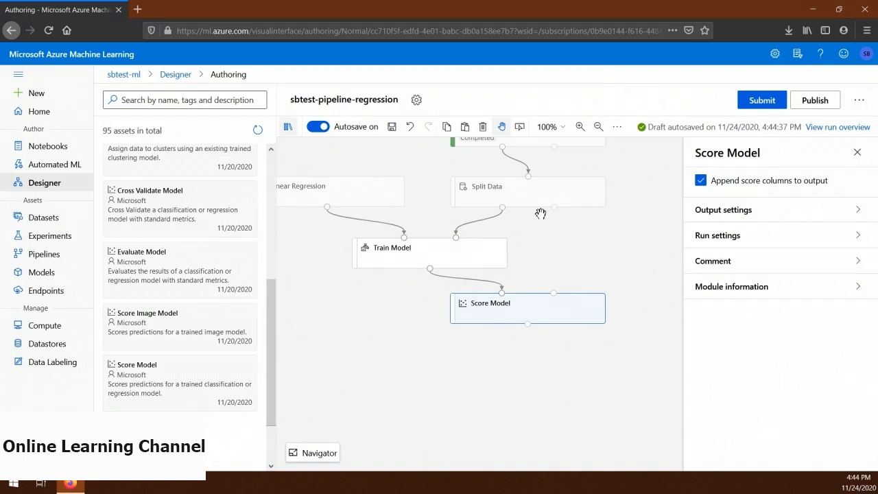
left_click_drag(554, 208, 554, 293)
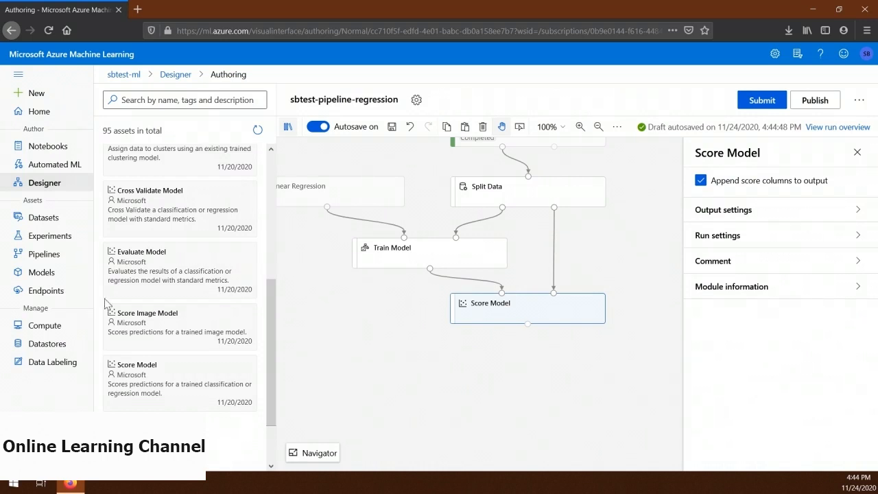
- Save the draft and submit the pipeline run to the existing experiment sbtest-pipeline-regression-experiment
left_click(393, 128)
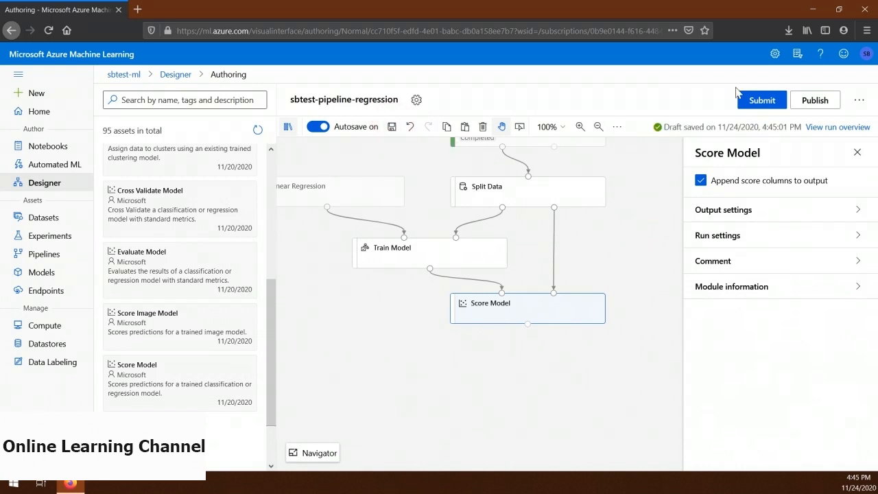
left_click(757, 101)
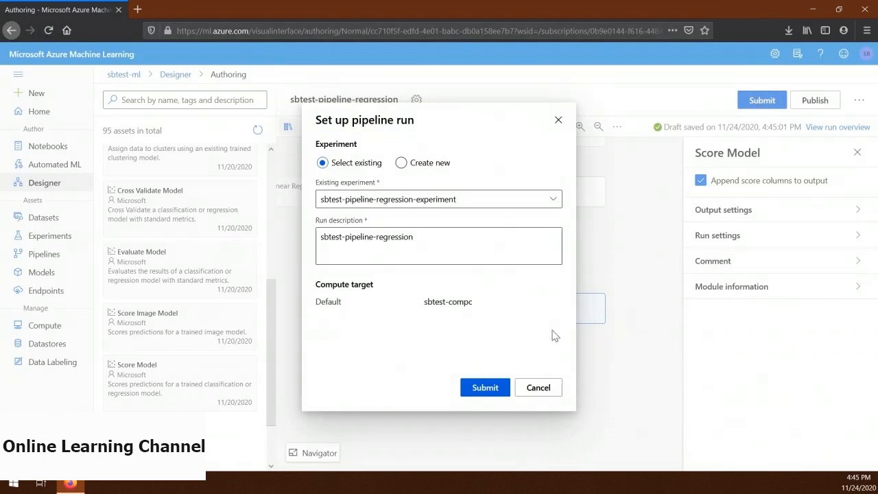
left_click(485, 388)
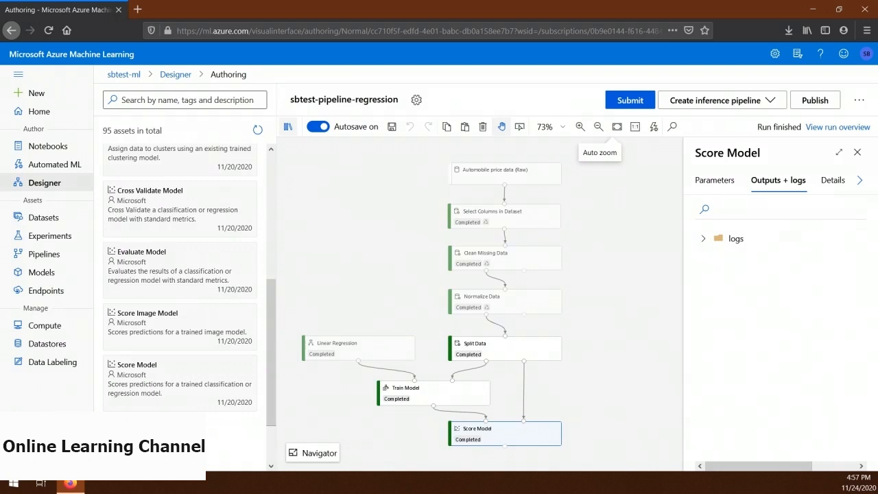
- Visualize the scored dataset output of the Score Model module and examine its columns through to the last ones
left_click(436, 396)
left_click(520, 430)
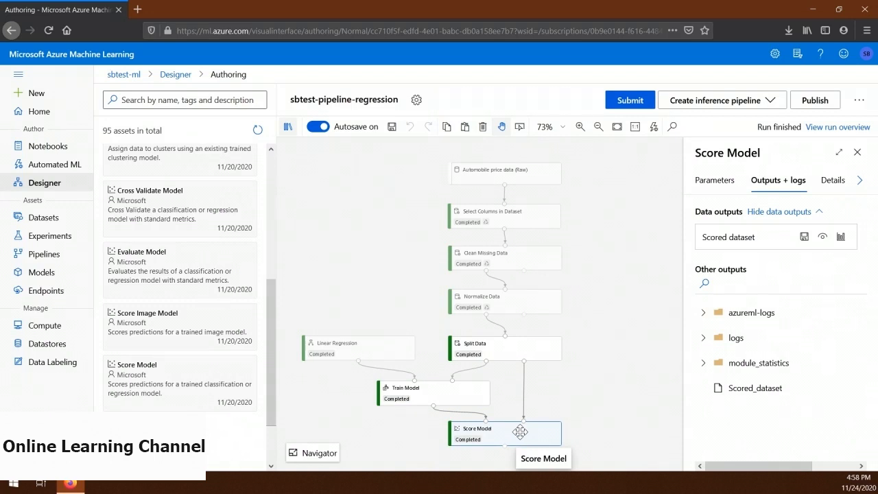
left_click(840, 237)
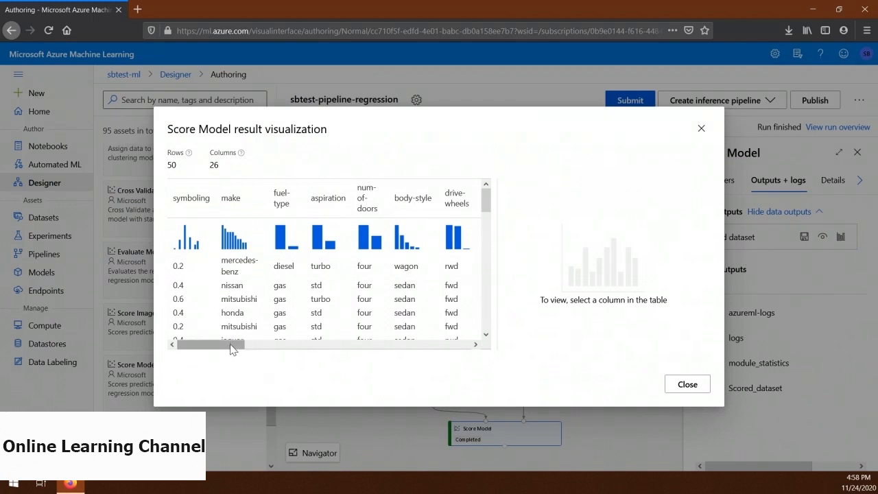
left_click_drag(230, 348, 491, 350)
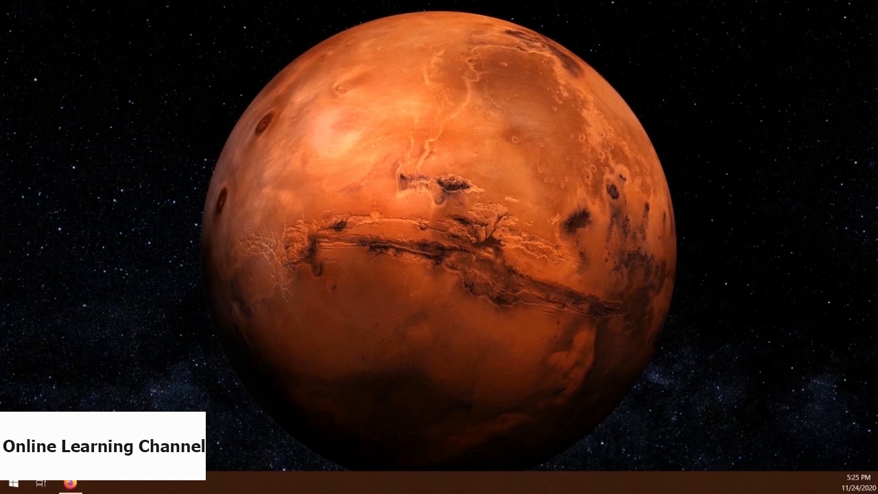
- Return to Firefox and start creating a new dataset from web files in the workspace's Datasets
left_click(70, 483)
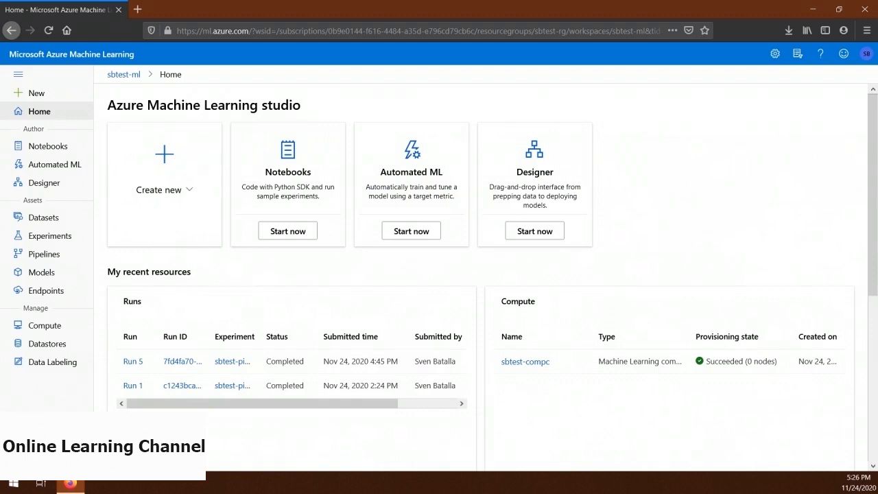
left_click(61, 220)
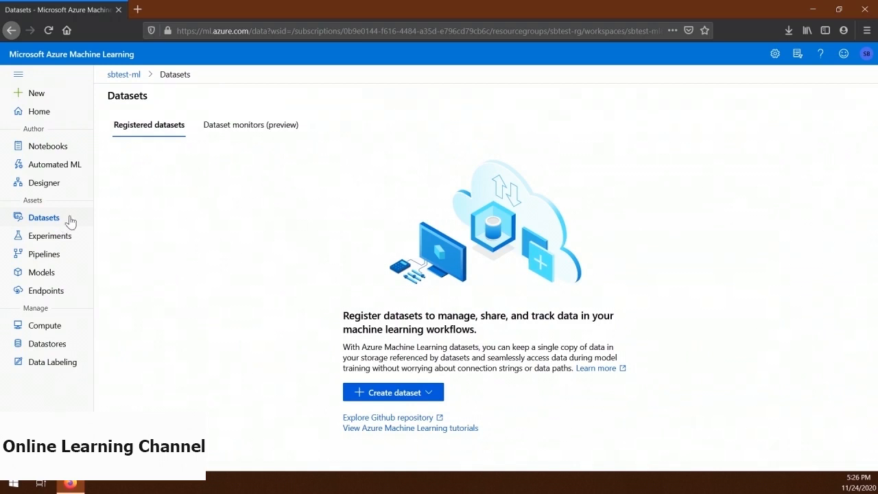
left_click(387, 392)
left_click(384, 354)
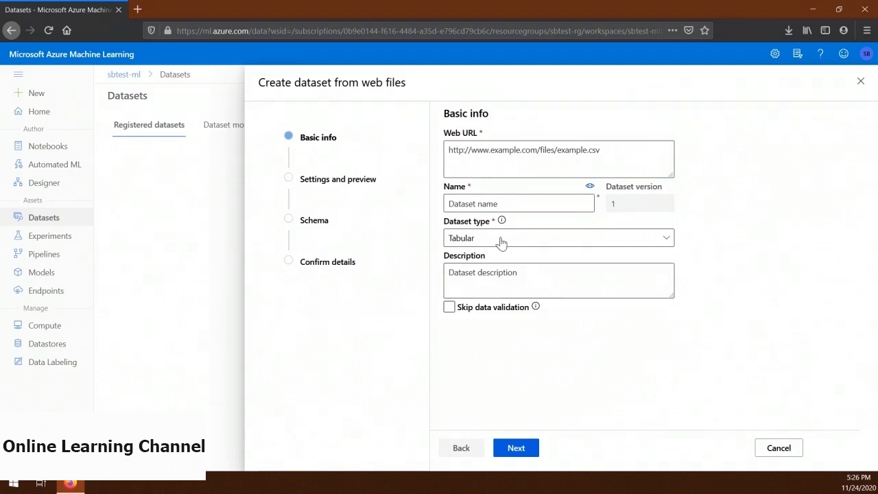
left_click(504, 165)
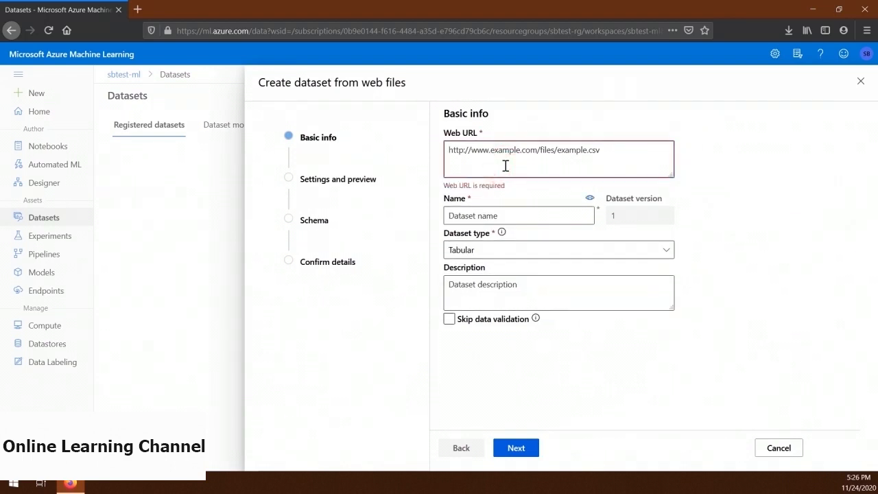
type("https")
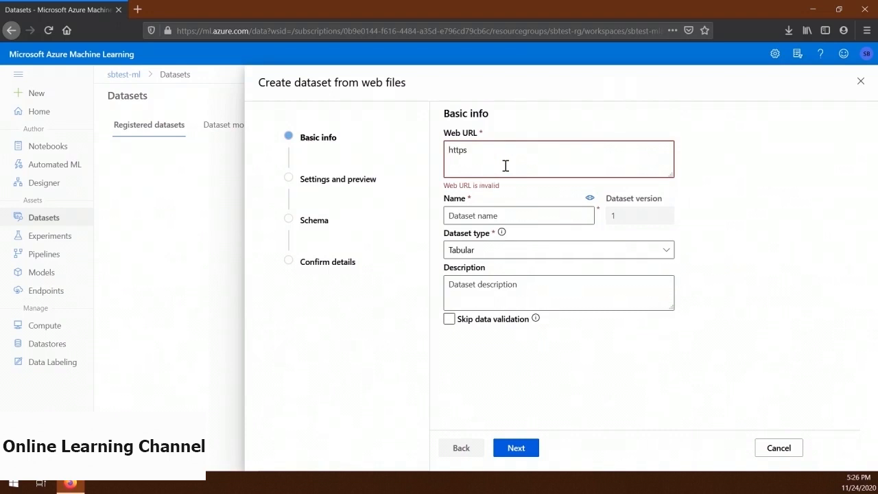
type("://aka.ms")
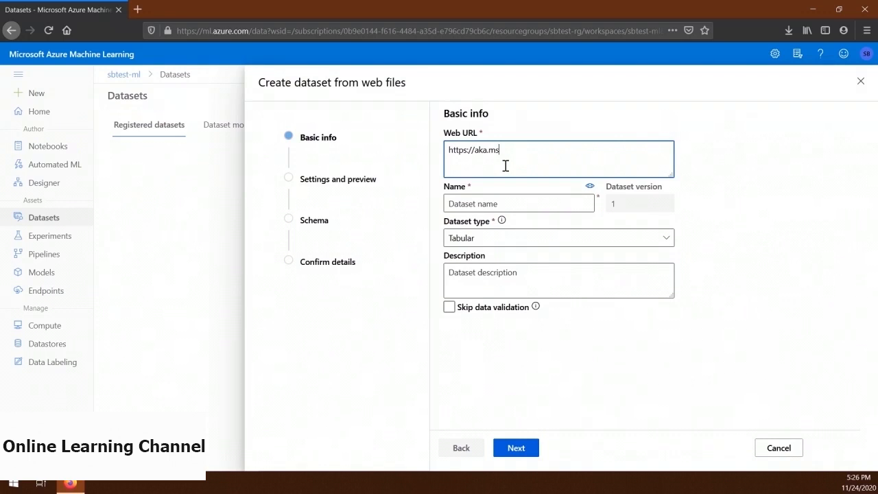
type("/diabetes-data")
left_click(502, 197)
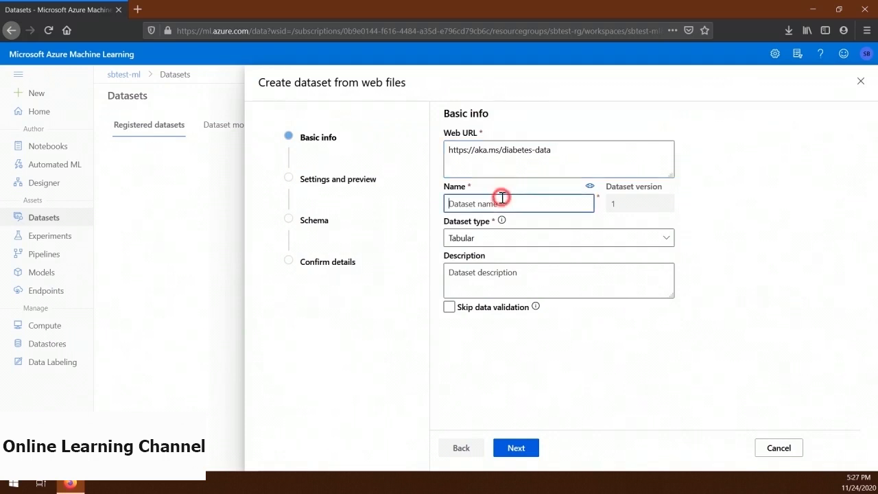
type("sbtest-dset-diabetes")
left_click(525, 449)
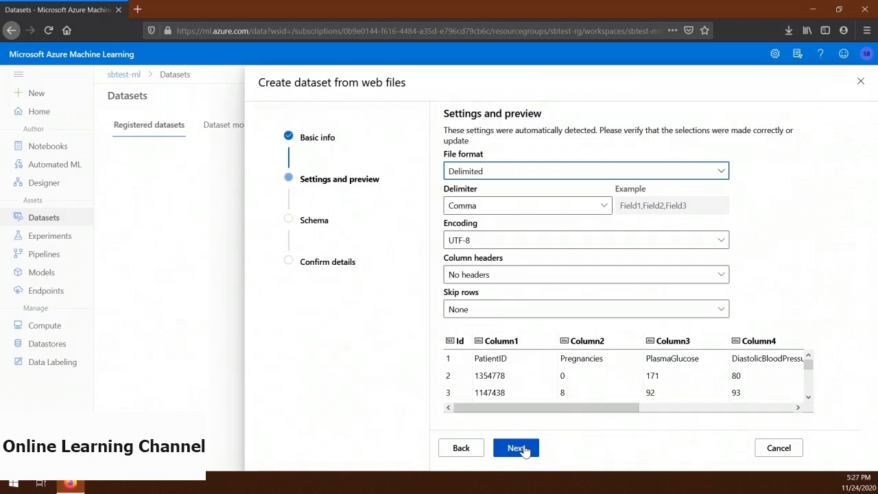
- Set the column headers to use headers from the first file, accept the detected schema, and create the dataset
left_click(497, 275)
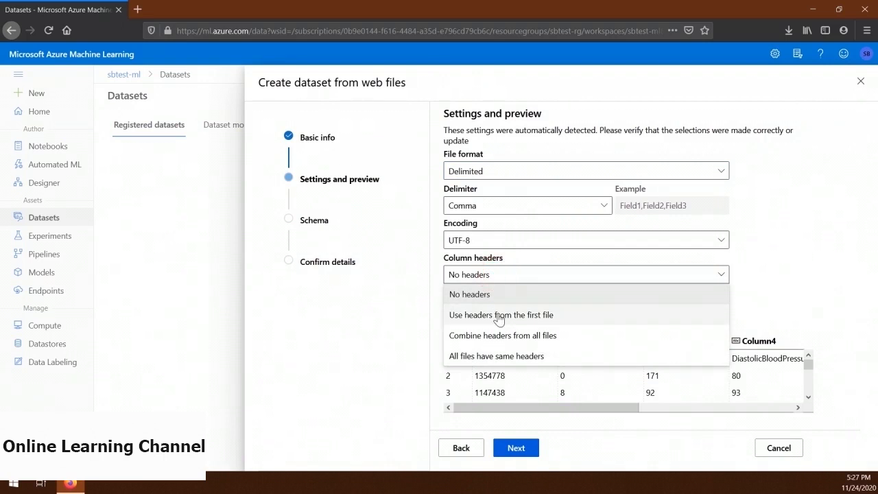
left_click(499, 315)
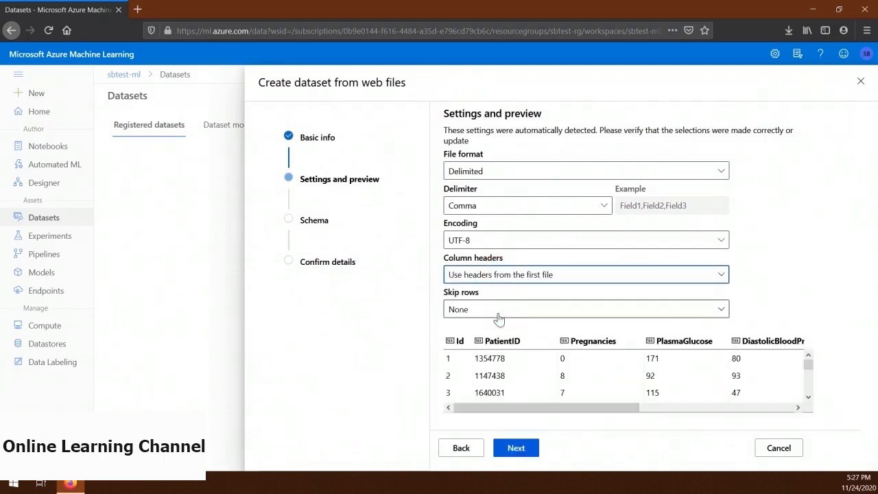
left_click(511, 451)
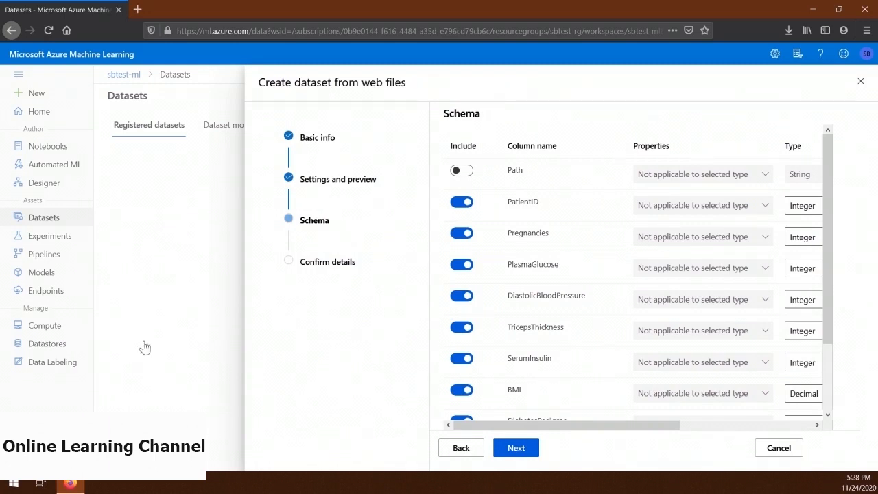
left_click(522, 454)
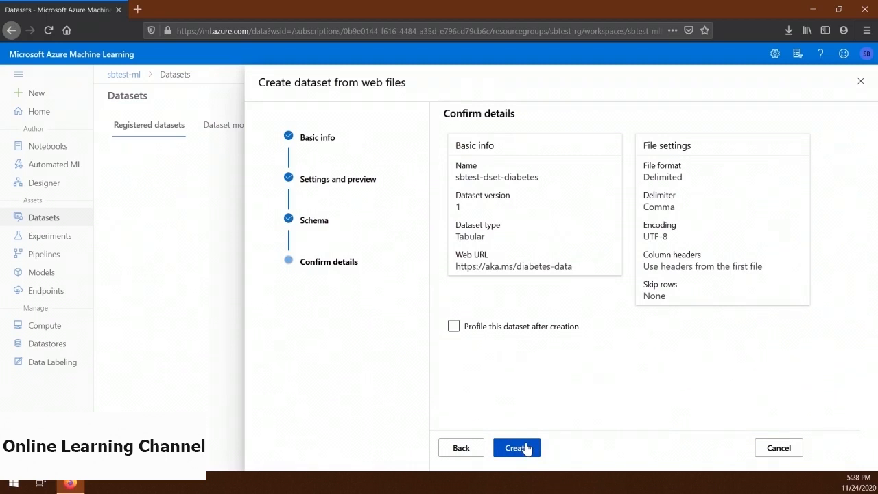
left_click(526, 449)
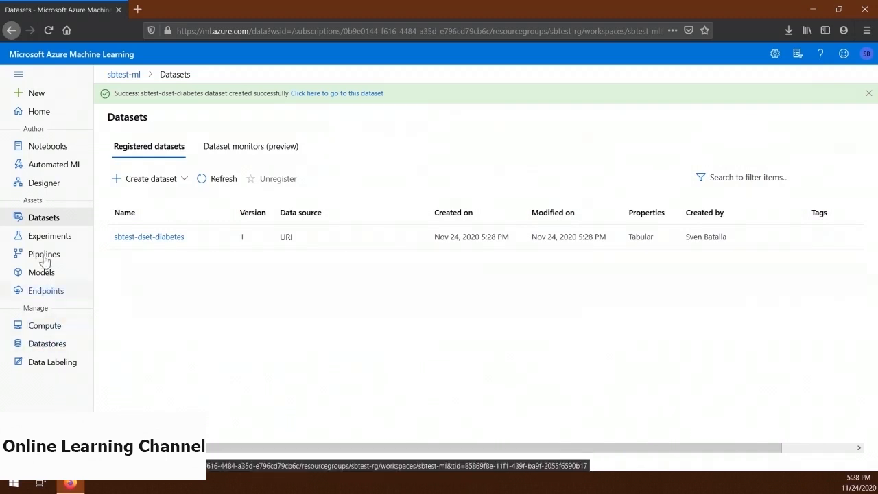
- Create a new Designer pipeline from the easy-to-use prebuilt modules and set its default compute target to sbtest-compc
left_click(43, 184)
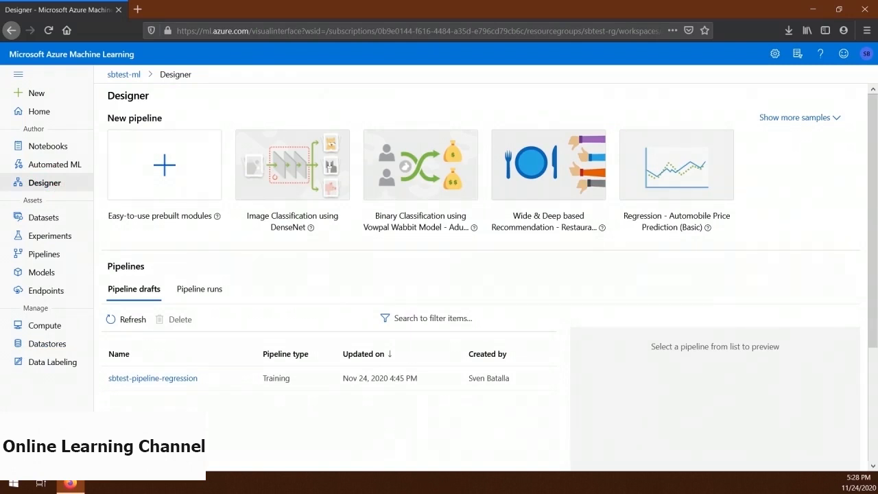
left_click(144, 179)
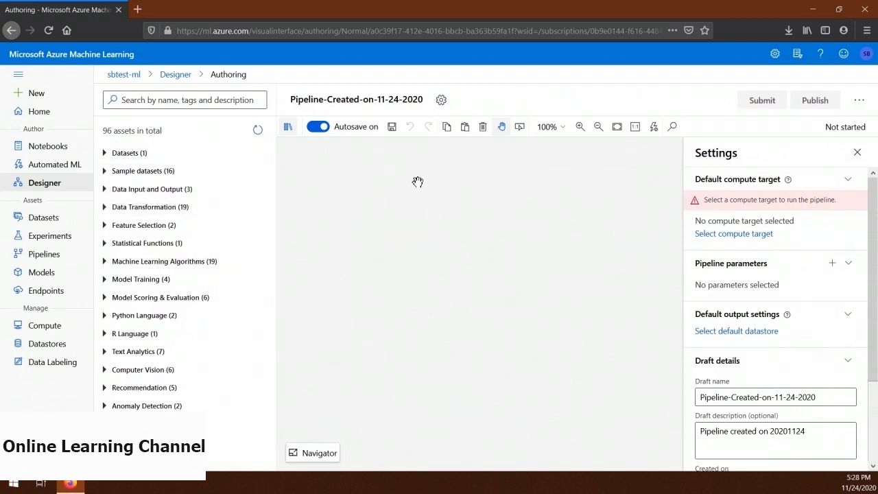
left_click(708, 233)
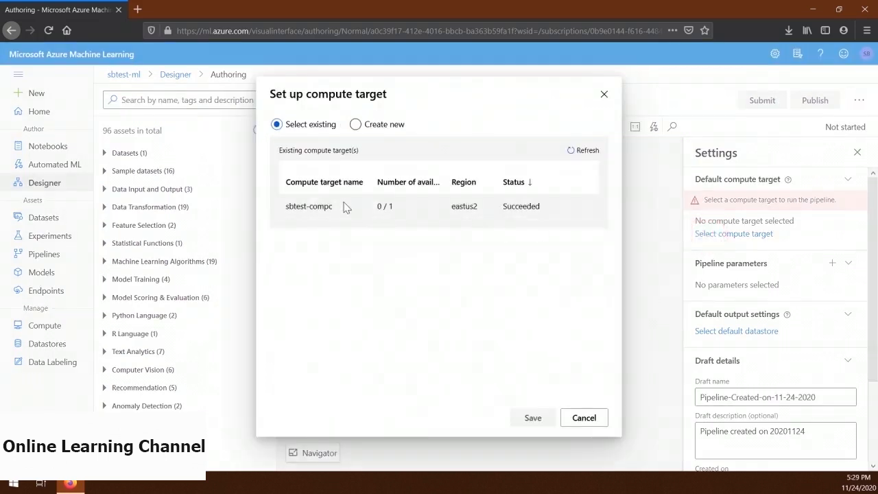
left_click(347, 207)
left_click(534, 417)
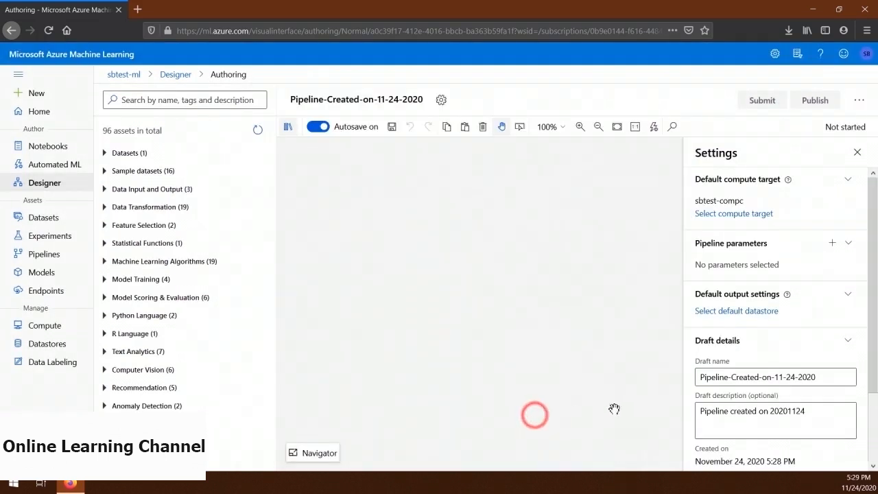
- Rename the pipeline draft as sbtest-pipeline-classification and save it
left_click(741, 379)
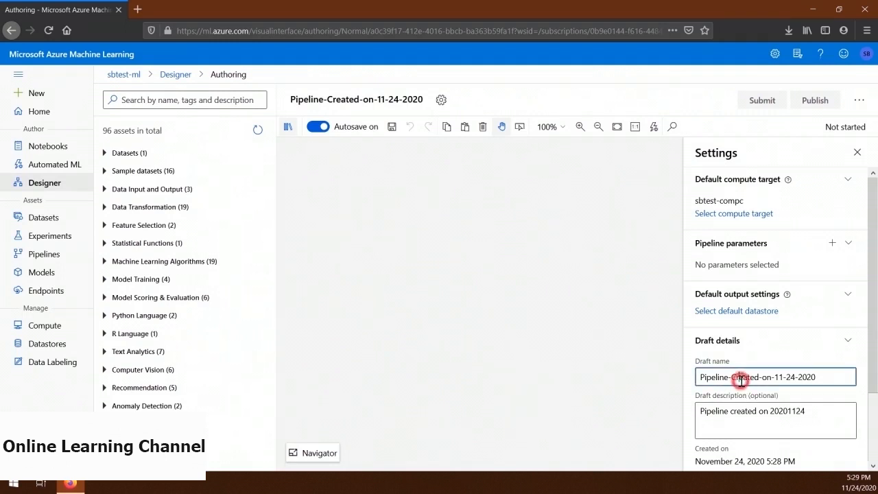
key("ctrl+a")
type("sbtest-pipeline-classification")
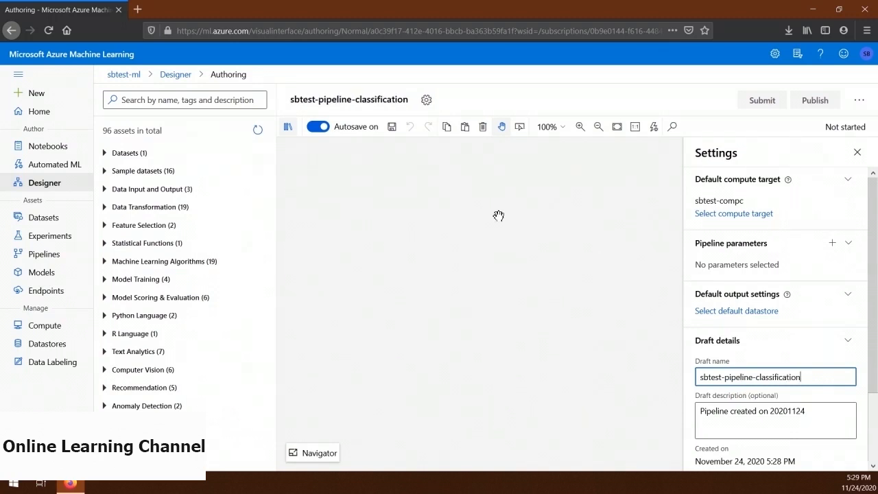
left_click(392, 127)
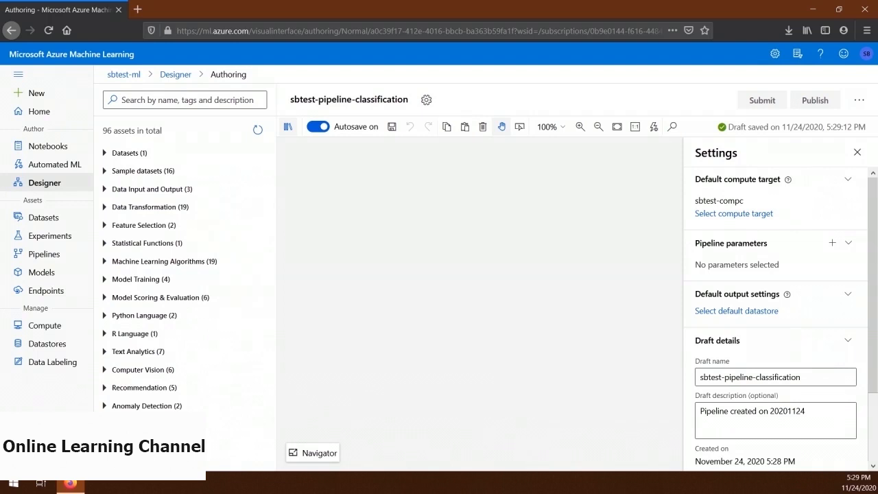
- Place the sbtest-dset-diabetes dataset near the top of the empty pipeline canvas
left_click(104, 153)
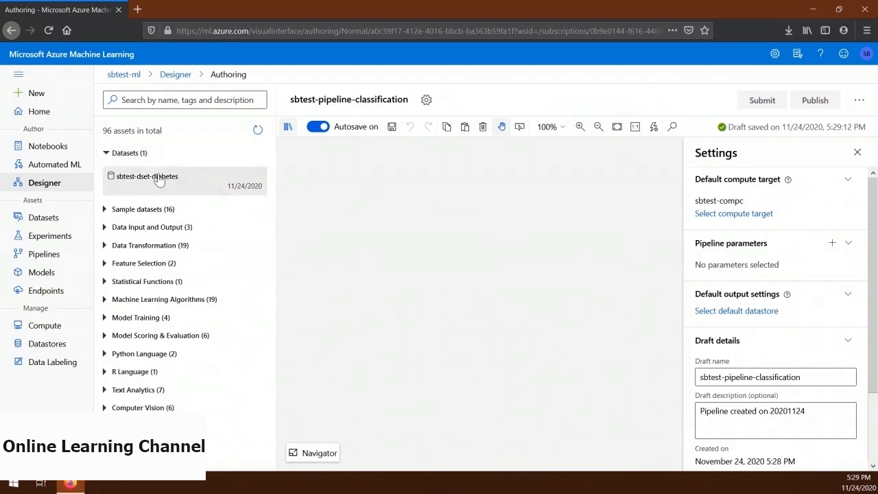
left_click_drag(157, 175, 508, 173)
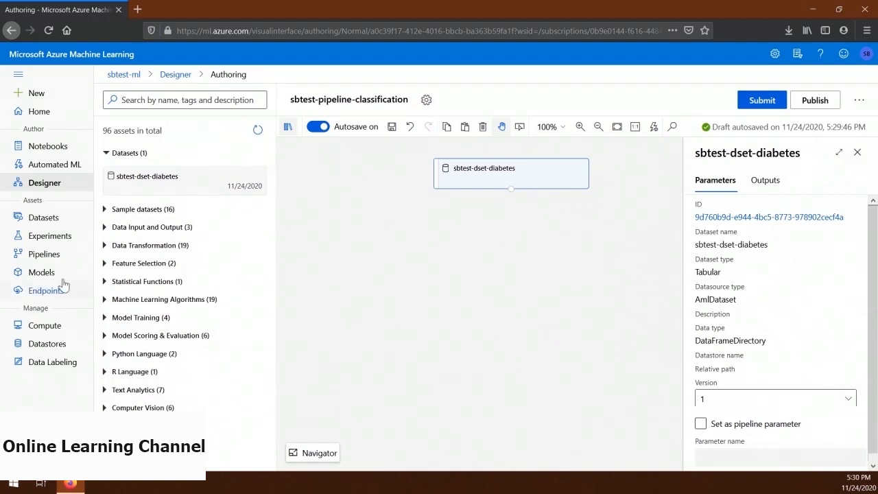
left_click(108, 155)
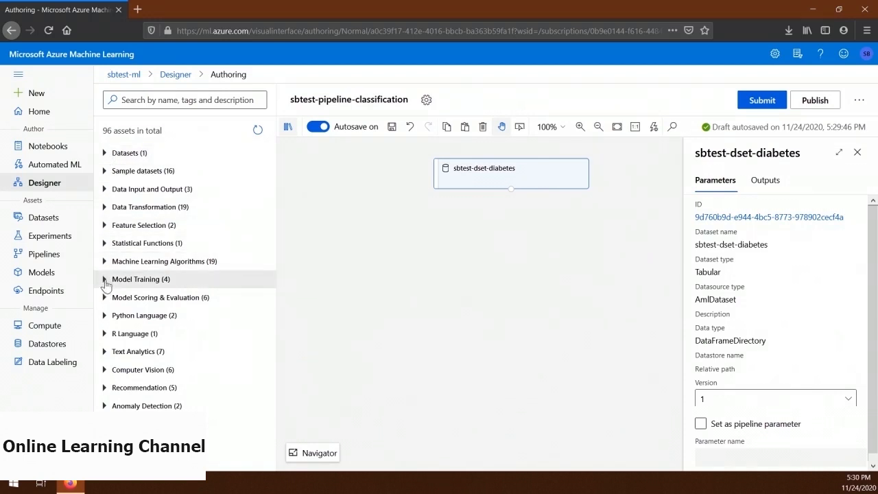
- Add the Normalize Data module below the diabetes dataset and connect the dataset's output to its input
left_click(104, 207)
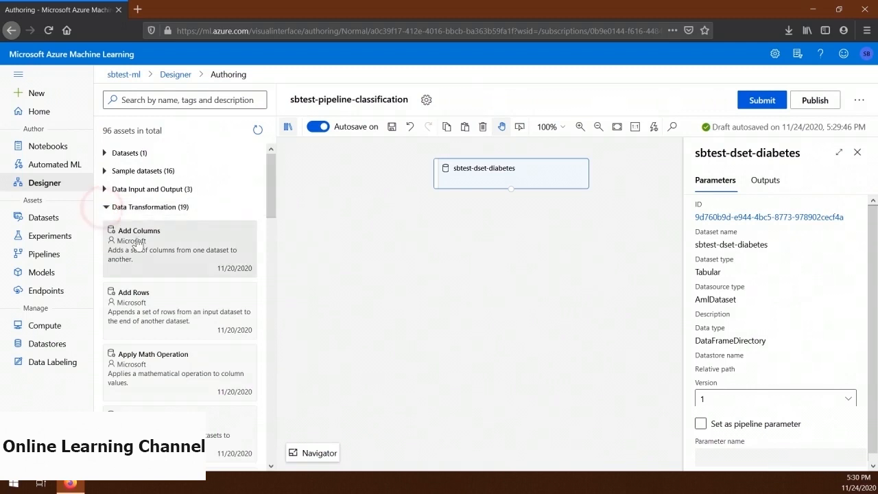
scroll(137, 245, "down", 7)
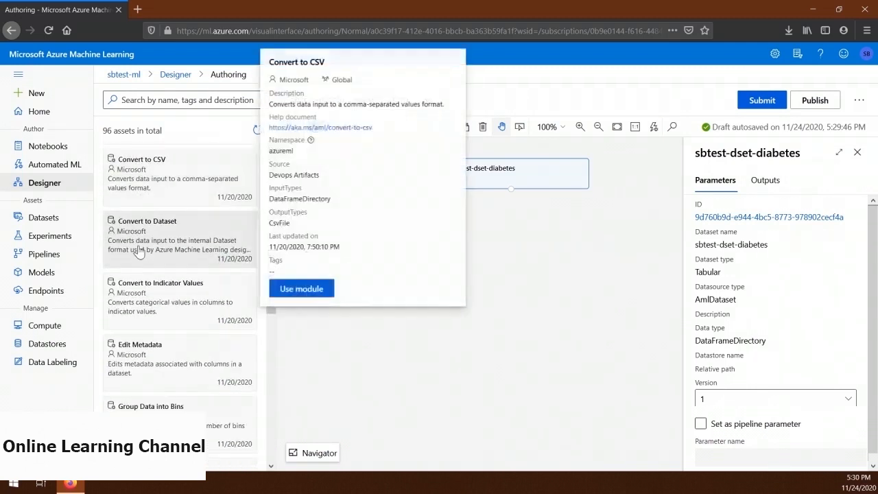
scroll(137, 251, "down", 5)
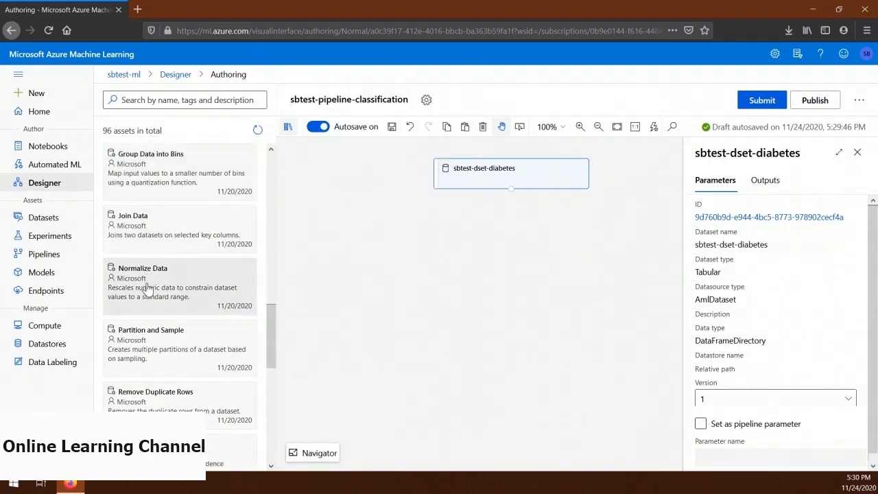
left_click_drag(146, 285, 511, 229)
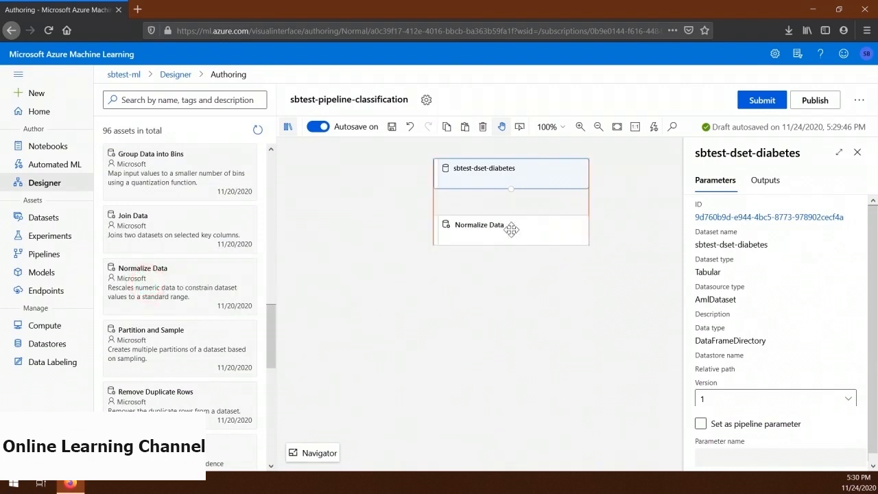
left_click(511, 230)
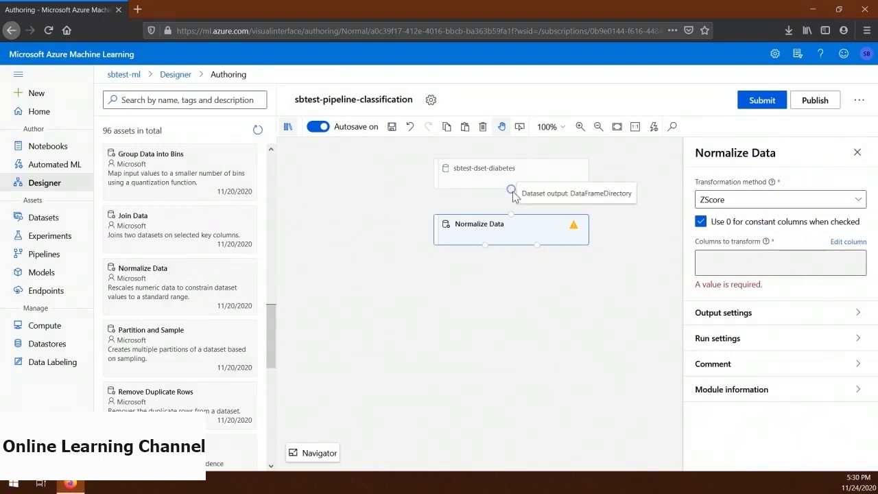
left_click_drag(511, 191, 513, 214)
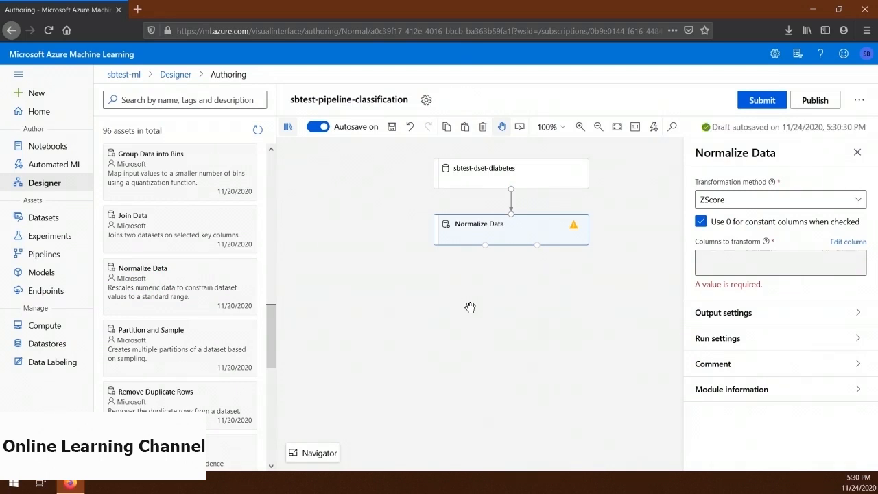
- Set the Normalize Data module's transformation method to MinMax
left_click(505, 228)
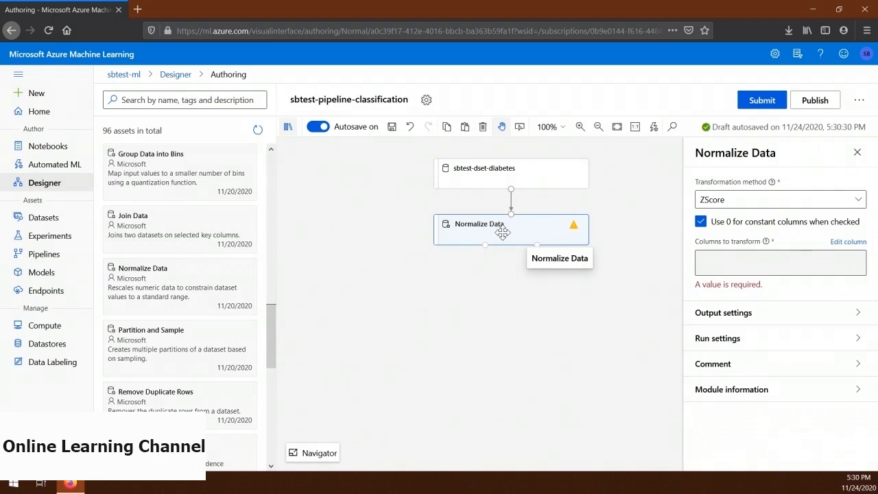
left_click(723, 201)
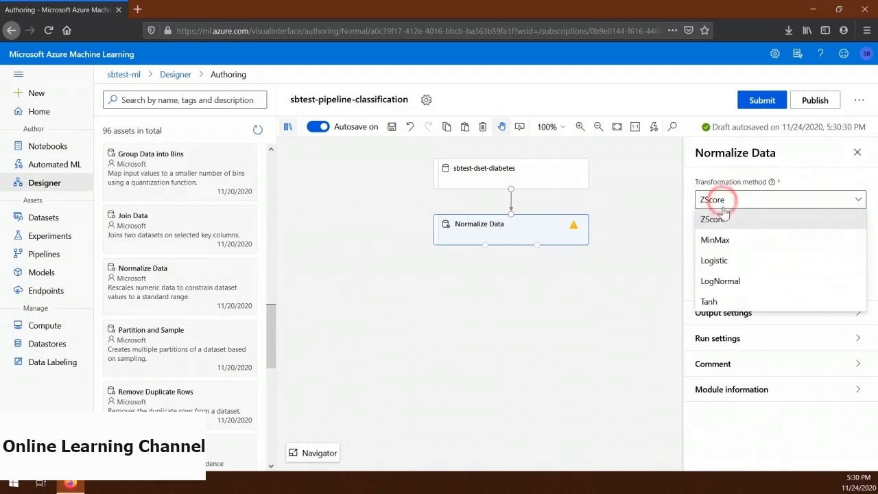
left_click(723, 239)
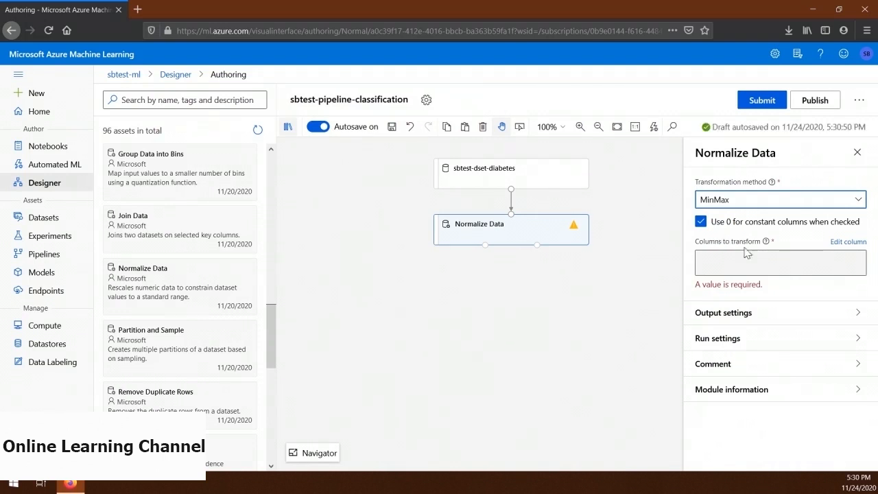
- Choose the columns to transform by name, including every column except PatientID and Diabetic, and save the selection
left_click(843, 244)
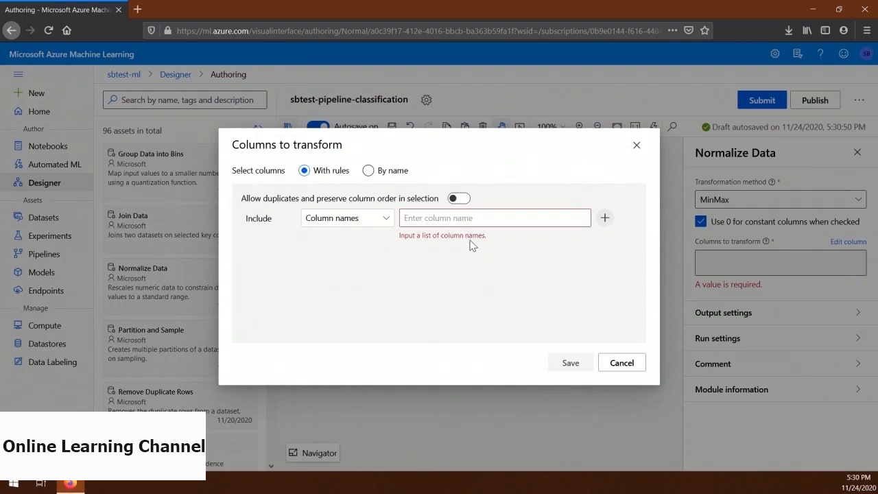
left_click(389, 176)
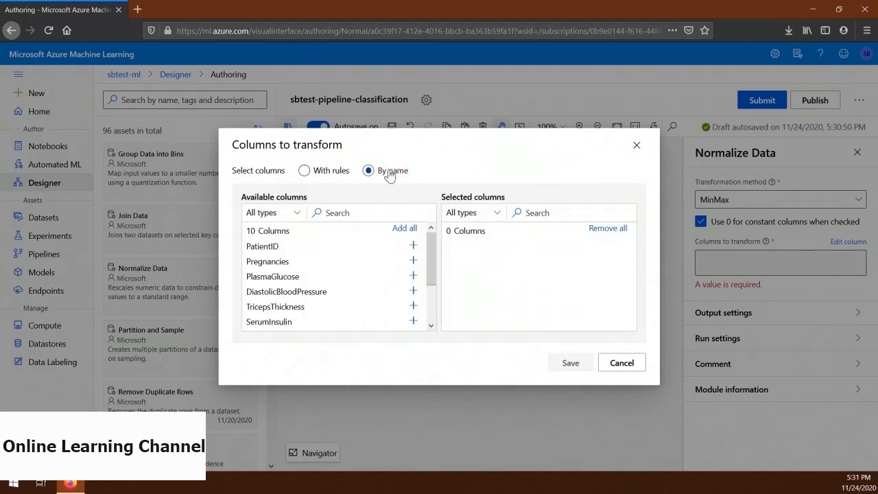
left_click(414, 260)
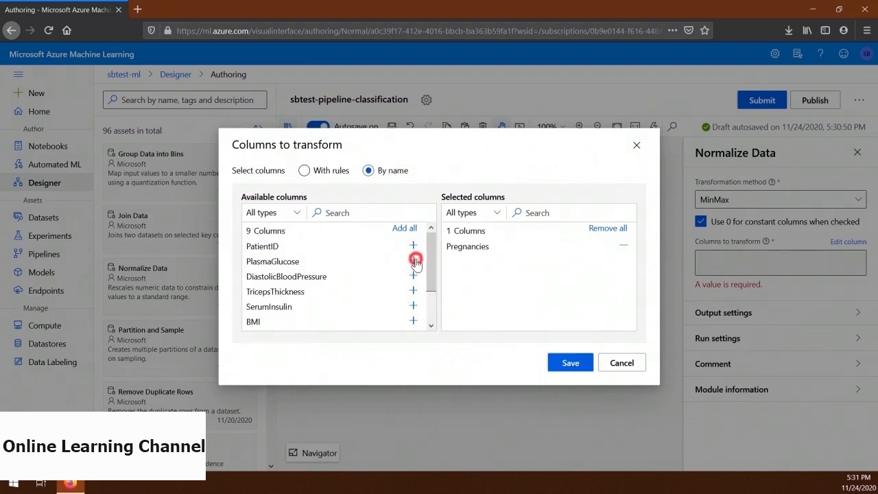
left_click(414, 260)
left_click(414, 261)
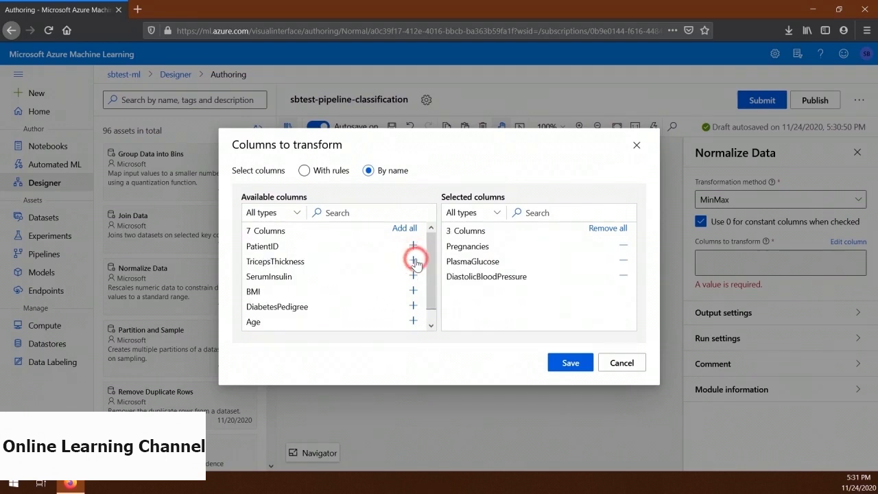
left_click(414, 261)
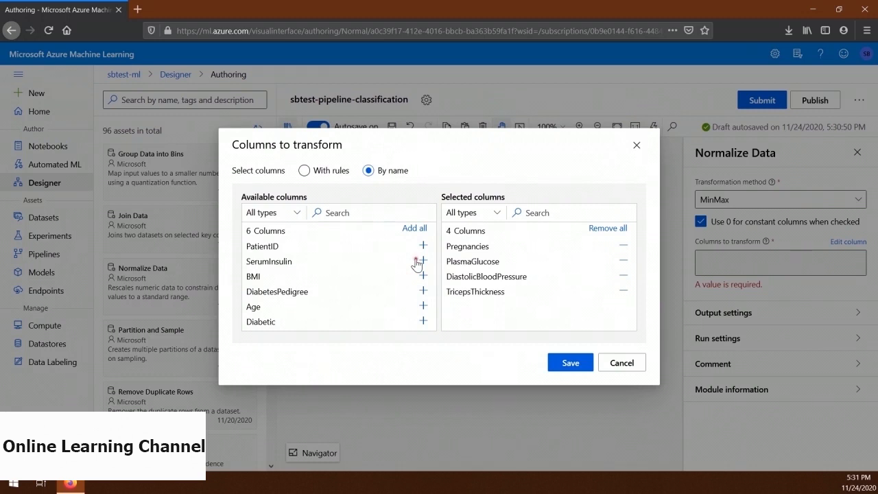
left_click(420, 262)
left_click(422, 262)
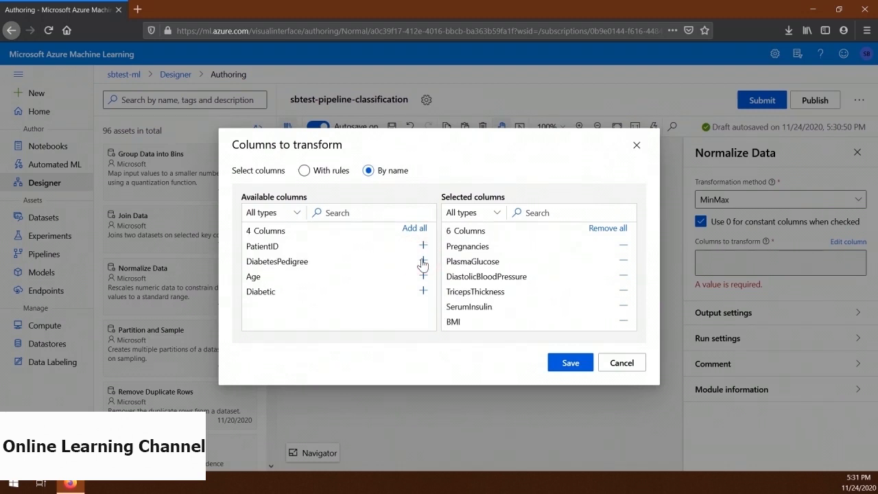
left_click(422, 262)
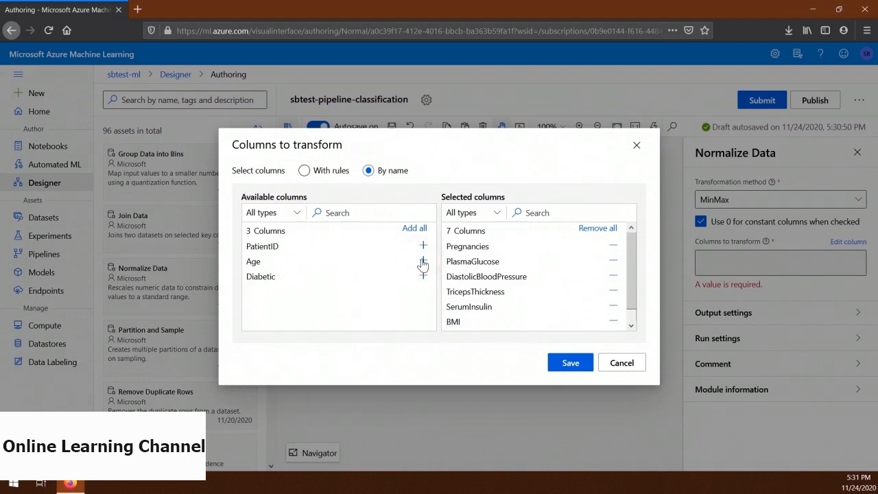
left_click(423, 262)
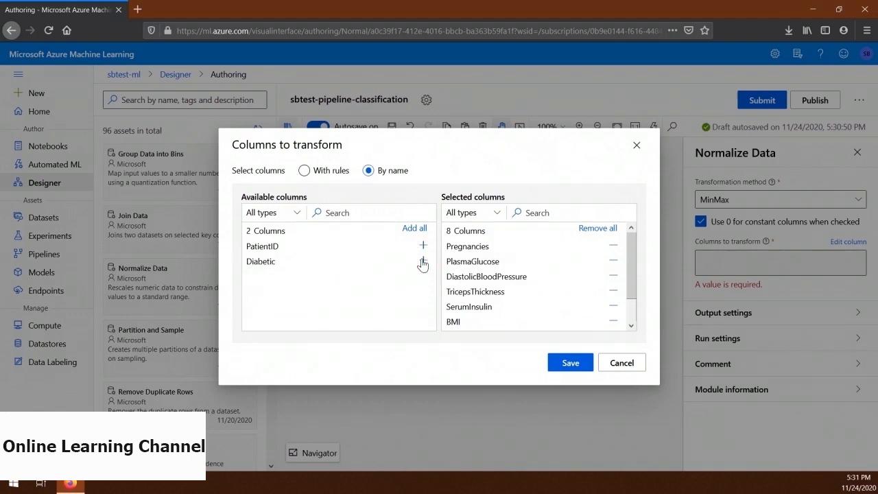
left_click(563, 364)
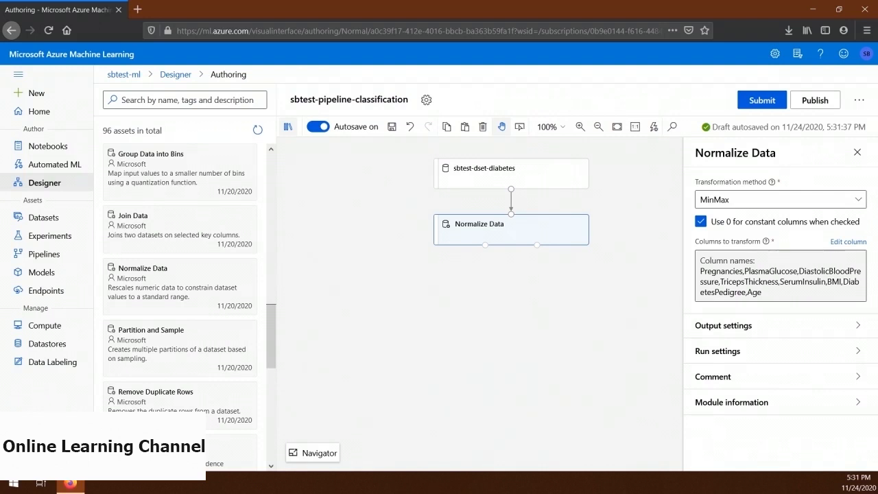
- Add the Split Data module from the data transformation modules below Normalize Data on the canvas
scroll(251, 333, "down", 3)
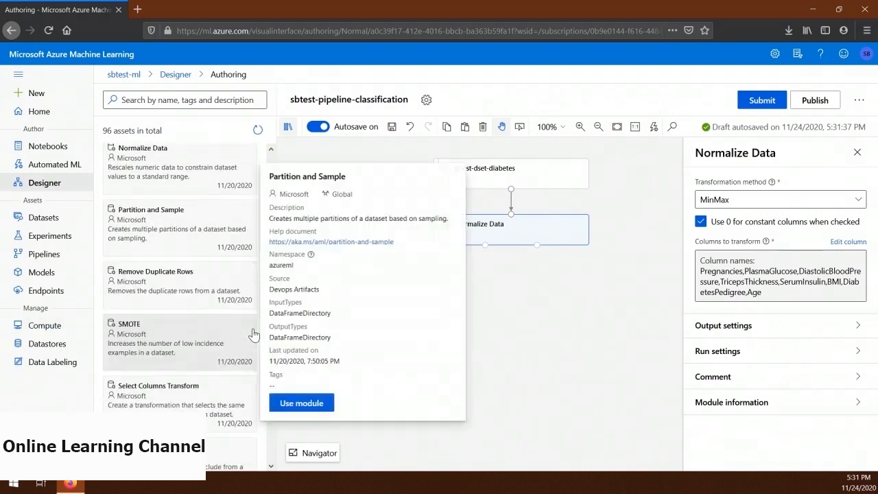
scroll(252, 333, "down", 3)
left_click_drag(153, 333, 511, 293)
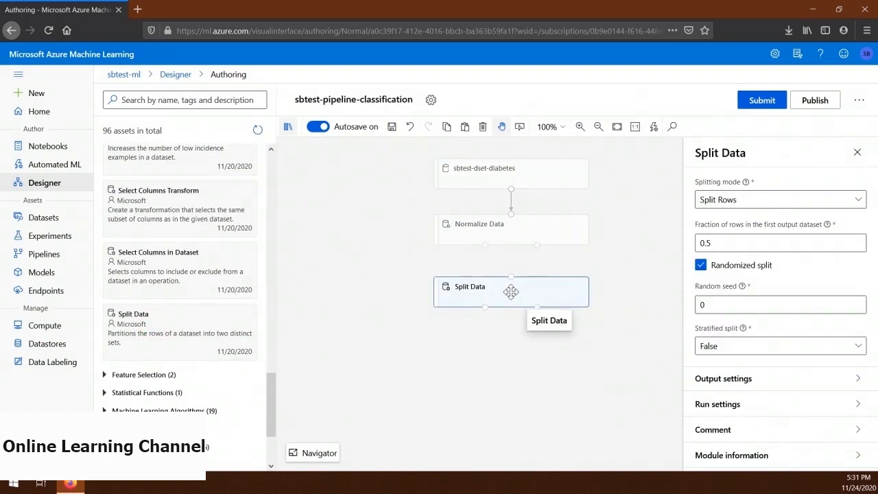
- Connect Normalize Data's first output to Split Data's input and set the fraction of rows in the first output dataset to 0.75
left_click_drag(485, 245, 515, 282)
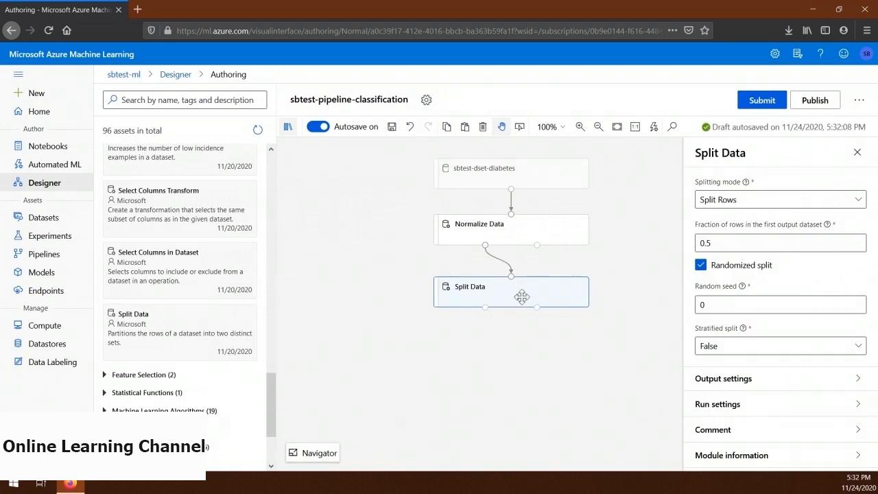
left_click(741, 242)
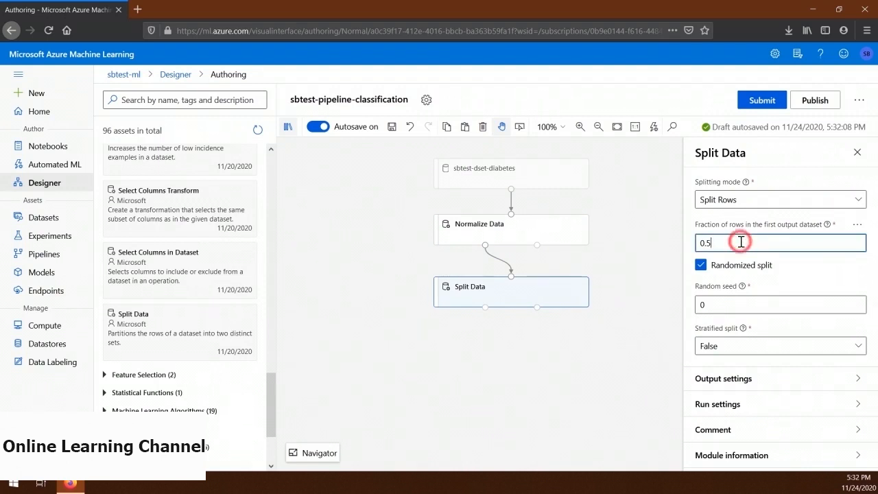
key("BackSpace")
type("75")
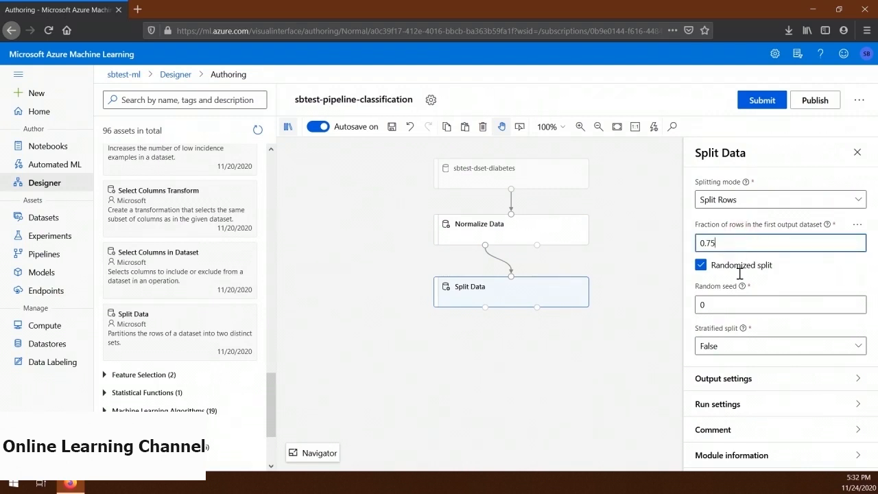
- Set the Split Data module's random seed to 123
left_click(724, 310)
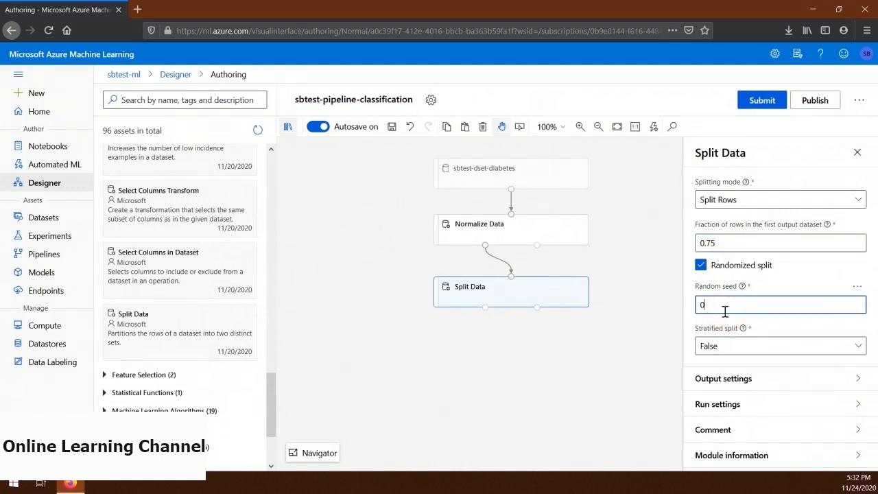
key("BackSpace")
type("123")
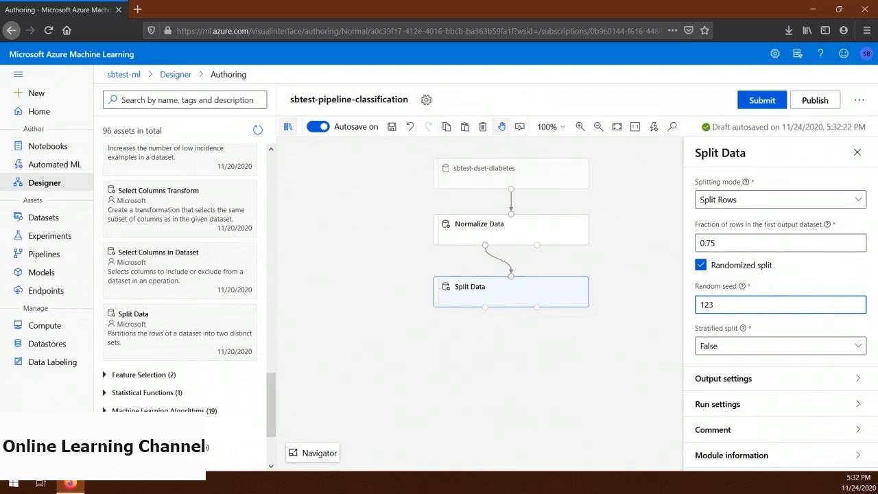
- Add the Train Model module below Split Data and connect Split Data's first output to its dataset input
scroll(130, 227, "up", 10)
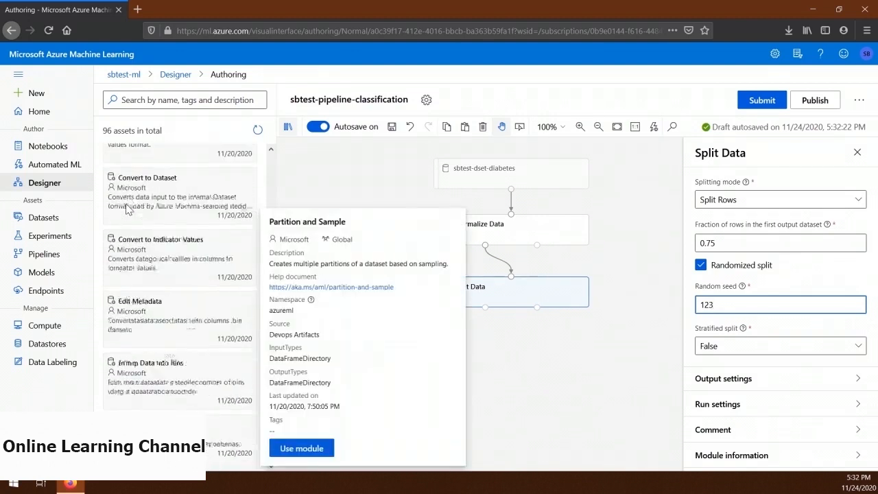
scroll(125, 209, "up", 8)
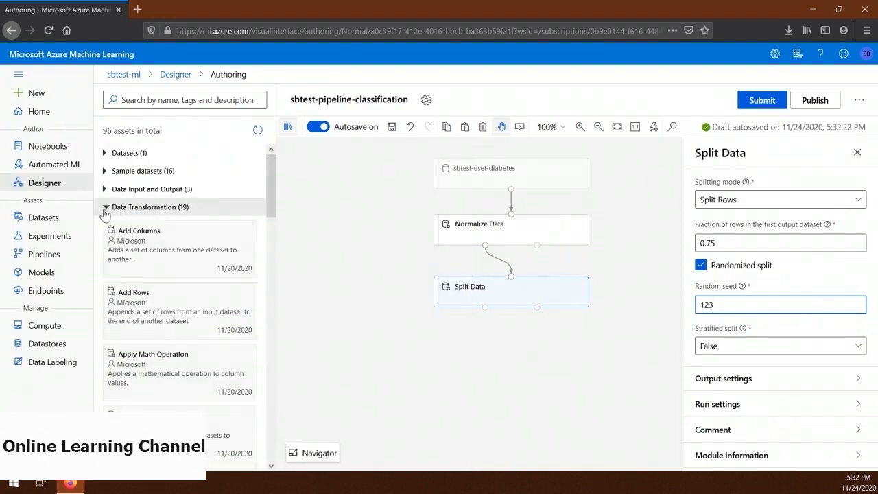
left_click(103, 208)
left_click(105, 279)
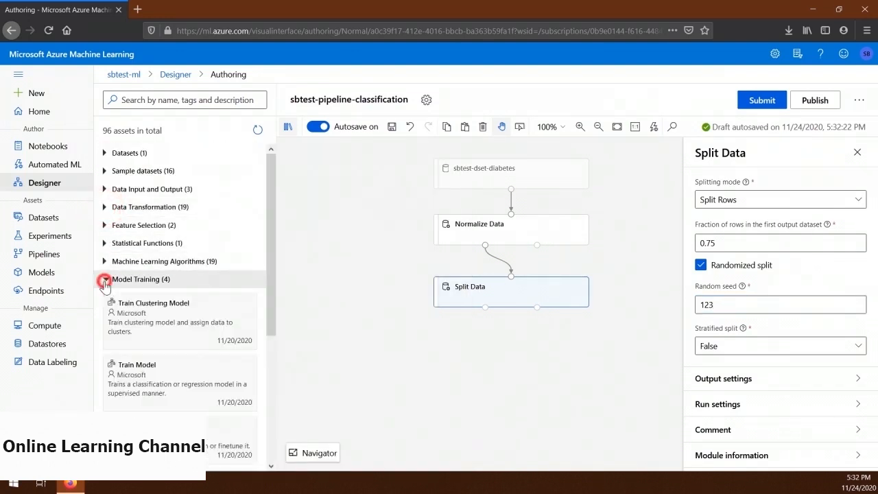
scroll(121, 275, "down", 2)
left_click_drag(135, 321, 414, 357)
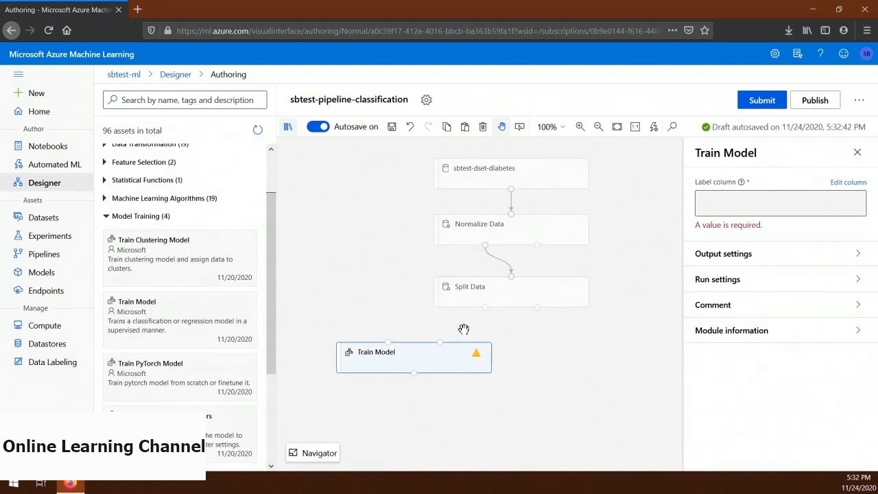
left_click_drag(485, 307, 440, 342)
- Set the Train Model module's label column to Diabetic by column name and save the selection
left_click(844, 183)
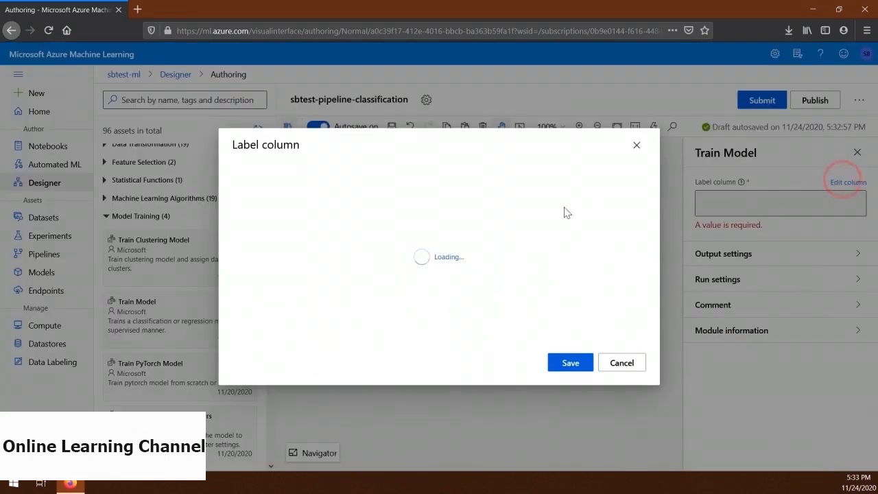
left_click(453, 176)
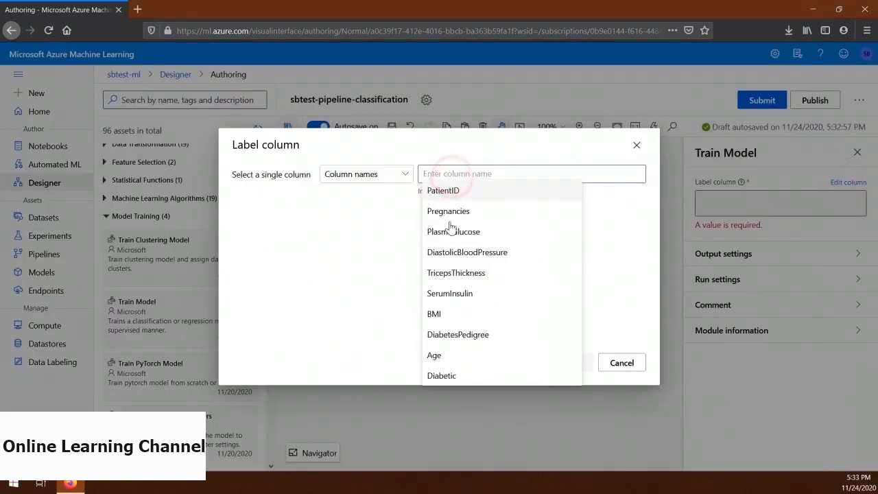
left_click(451, 374)
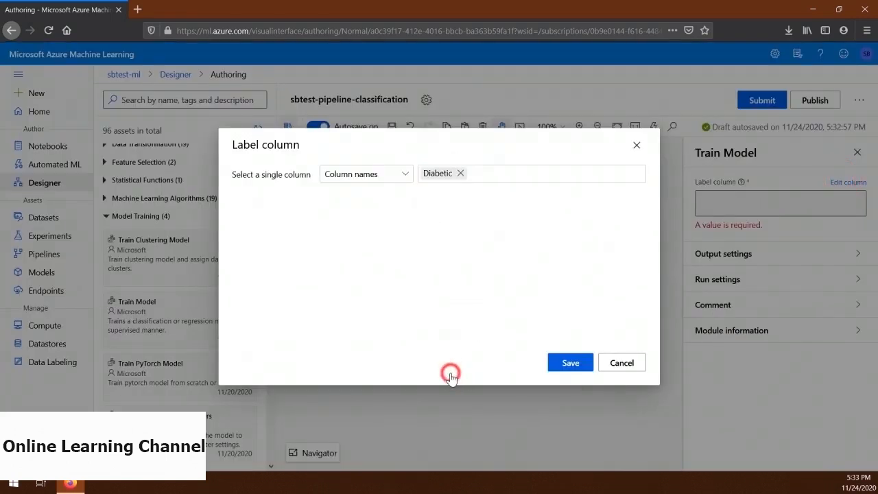
left_click(570, 363)
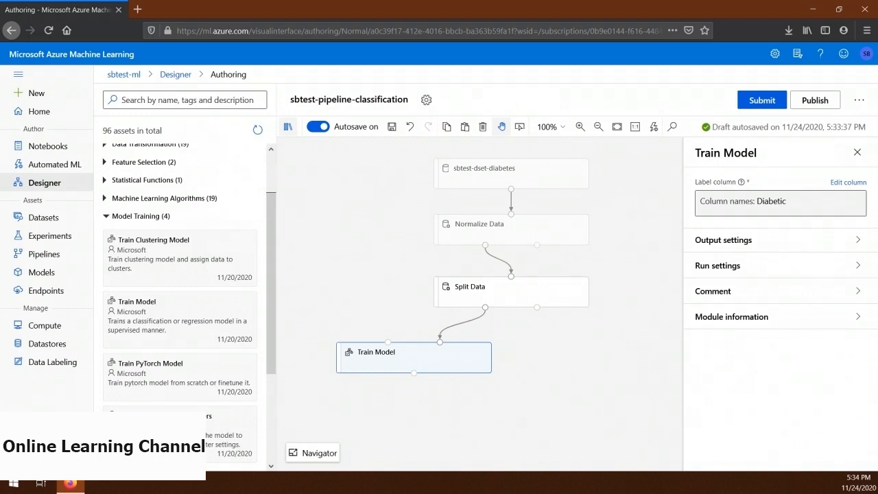
- Add the Two-Class Logistic Regression algorithm beside Split Data and connect its output to Train Model's untrained model input
left_click(104, 216)
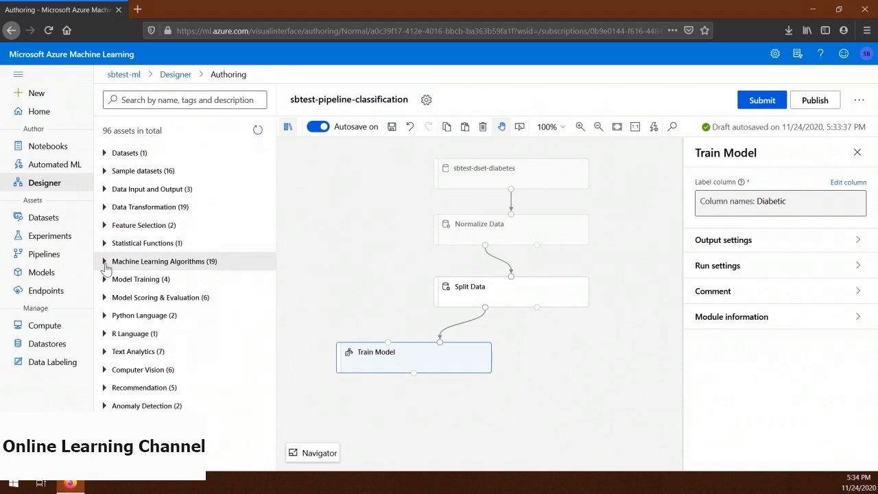
left_click(105, 264)
scroll(183, 250, "down", 3)
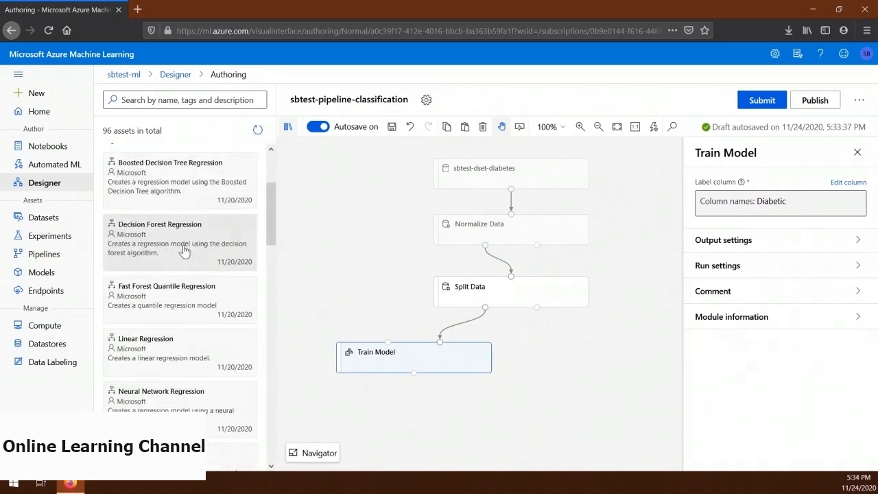
scroll(184, 250, "down", 2)
mouse_move(182, 253)
scroll(180, 256, "down", 2)
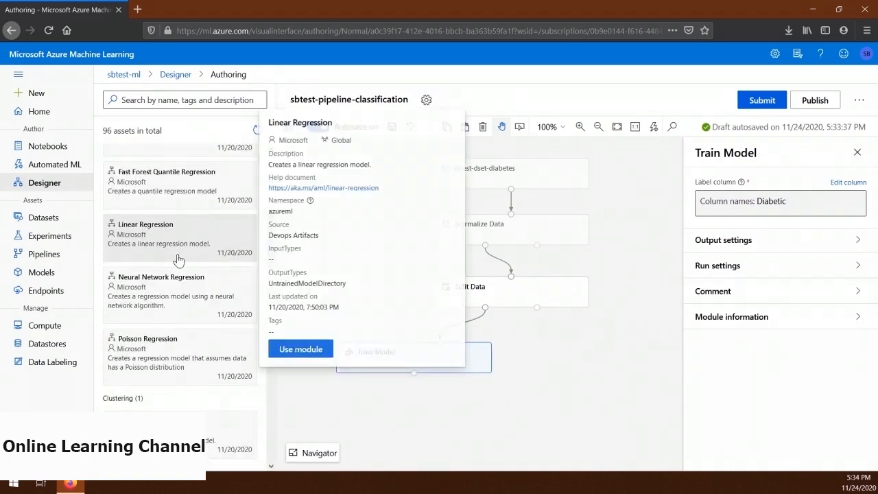
scroll(178, 259, "down", 5)
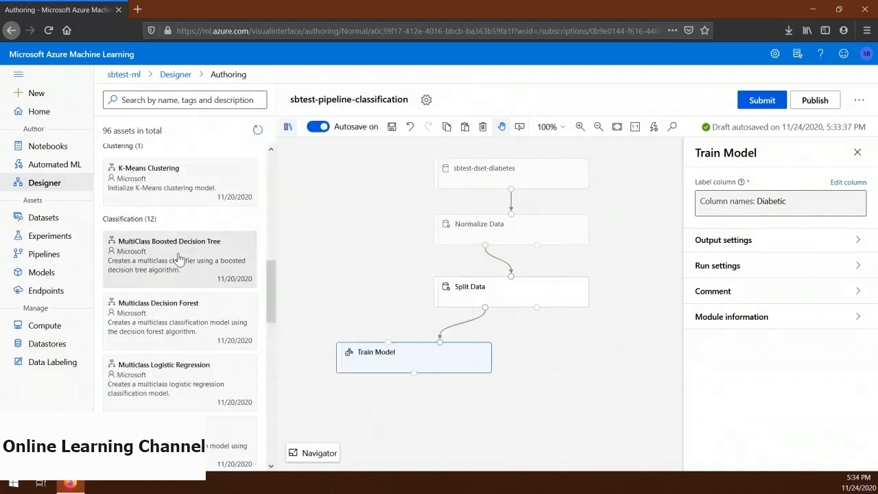
scroll(177, 258, "down", 5)
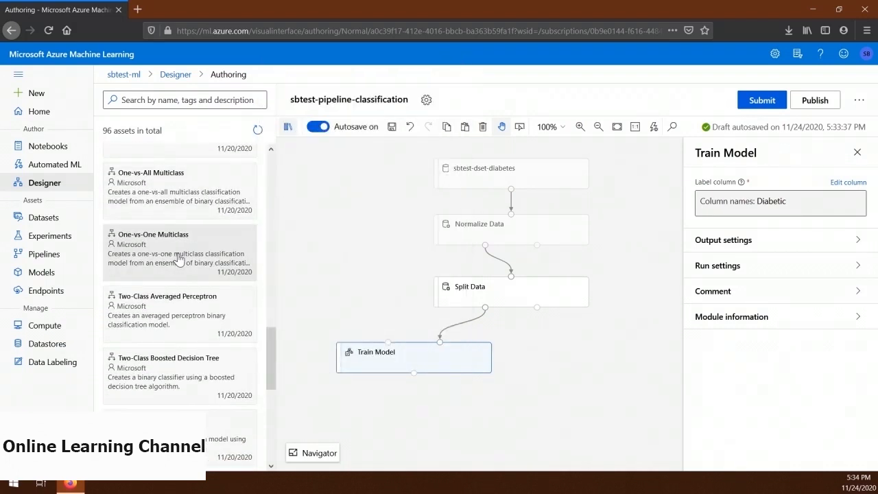
scroll(177, 259, "down", 3)
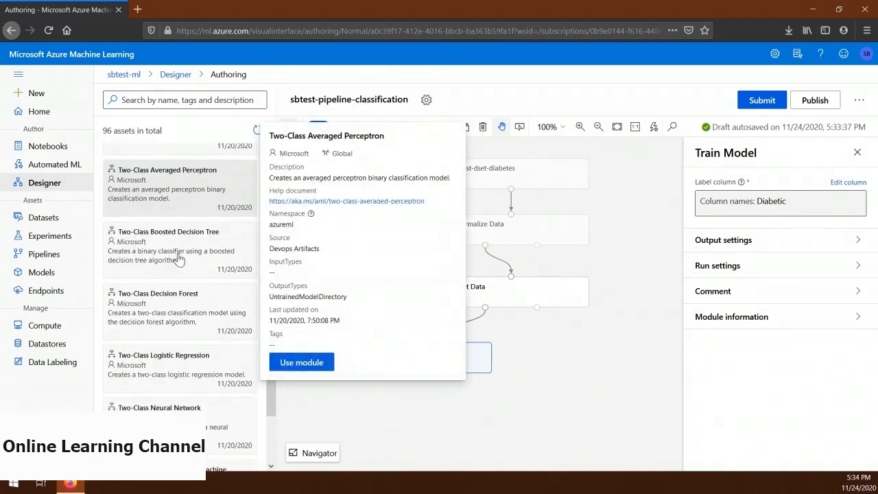
mouse_move(170, 277)
mouse_move(142, 370)
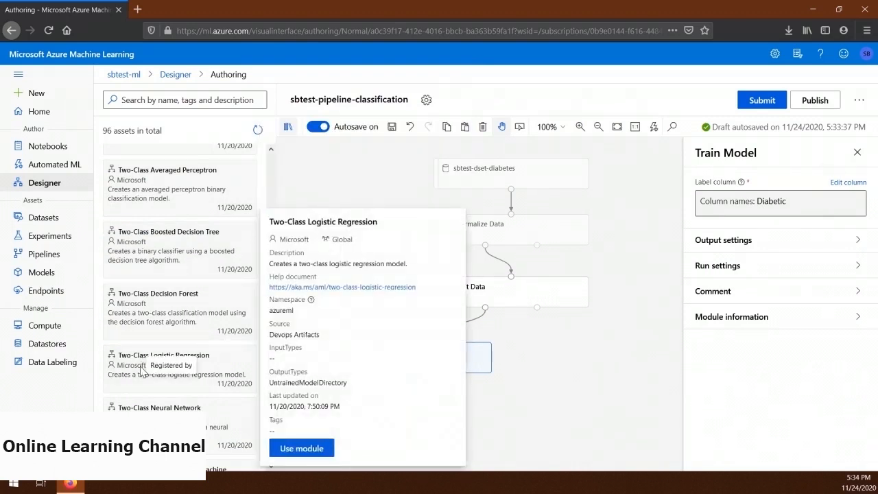
left_click_drag(142, 371, 389, 348)
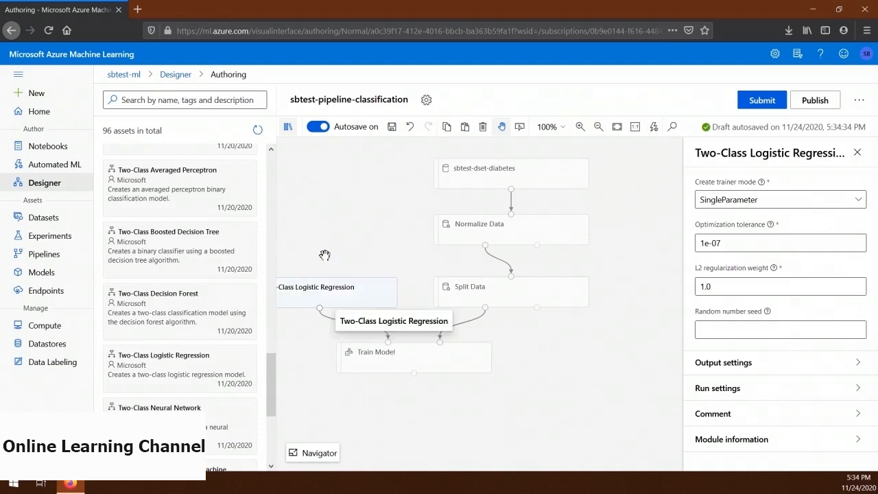
- Add the Score Model module below Train Model and connect it to Train Model's output and Split Data's second output
mouse_move(158, 197)
scroll(157, 197, "up", 5)
scroll(157, 197, "up", 10)
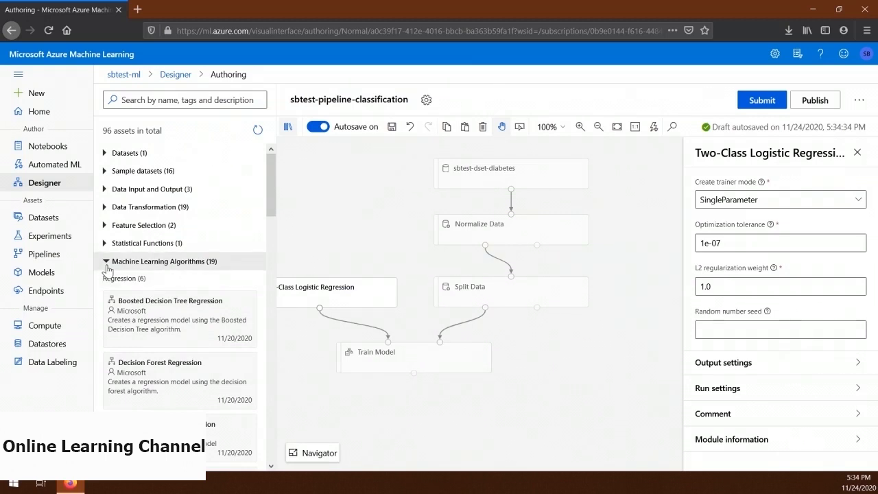
left_click(106, 261)
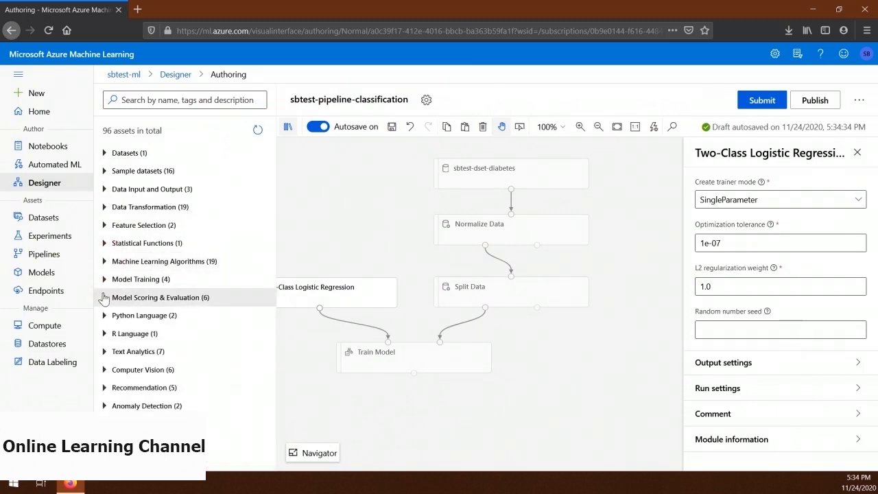
left_click(103, 296)
scroll(153, 308, "down", 5)
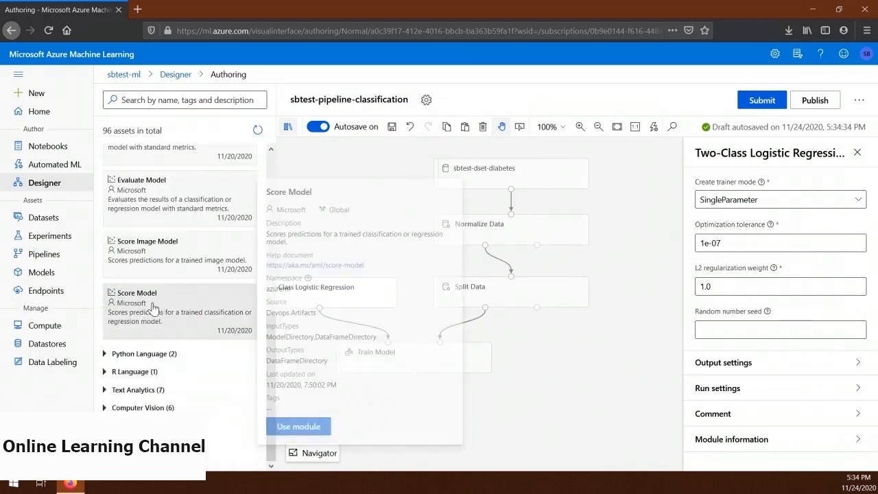
left_click_drag(152, 308, 506, 418)
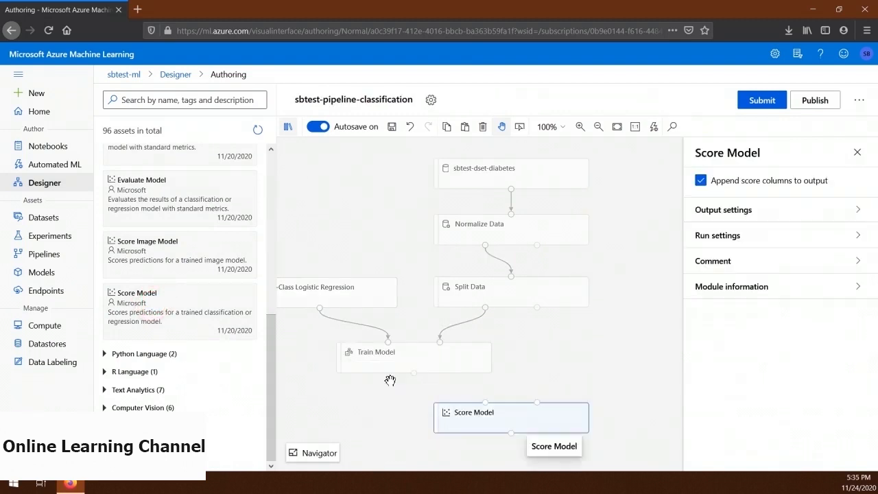
left_click_drag(413, 372, 485, 403)
left_click_drag(538, 309, 538, 403)
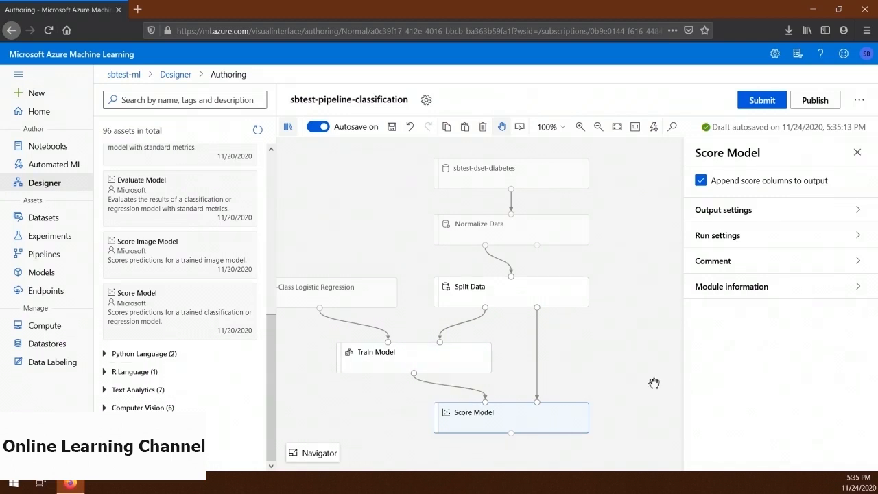
- Add the Evaluate Model module below Score Model, feed the scored dataset into its first input, and save the draft
left_click_drag(620, 373, 620, 278)
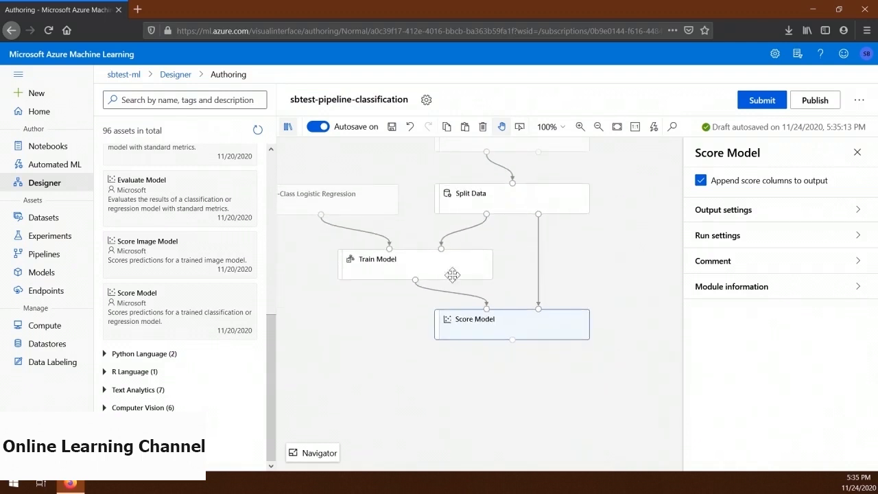
left_click_drag(124, 190, 488, 368)
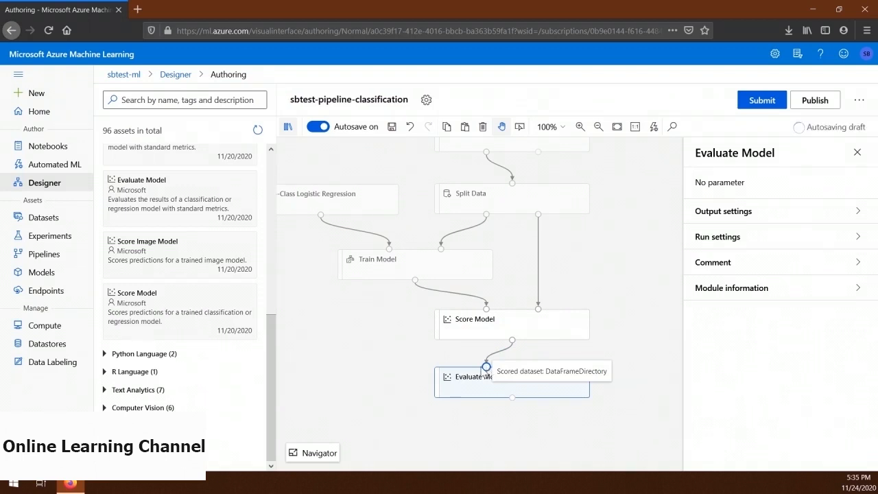
left_click(392, 128)
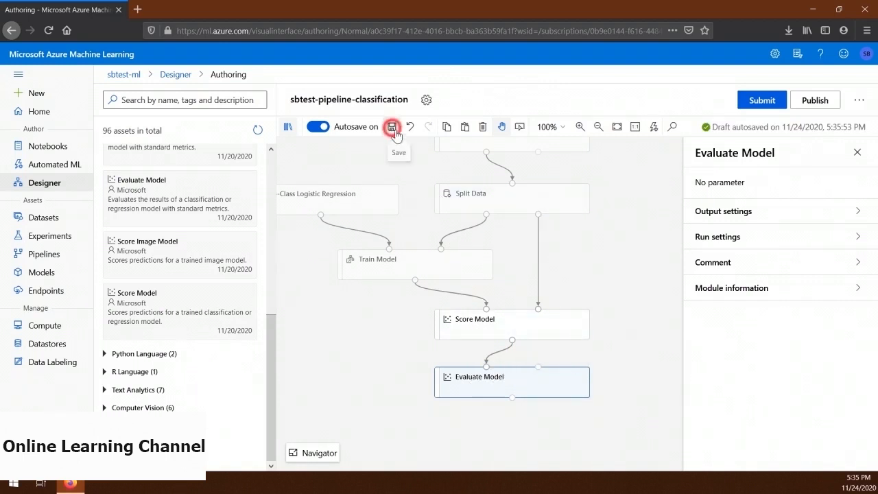
- Submit the pipeline run under a new experiment named sbtest-pipeline-classification-experiment
left_click(751, 101)
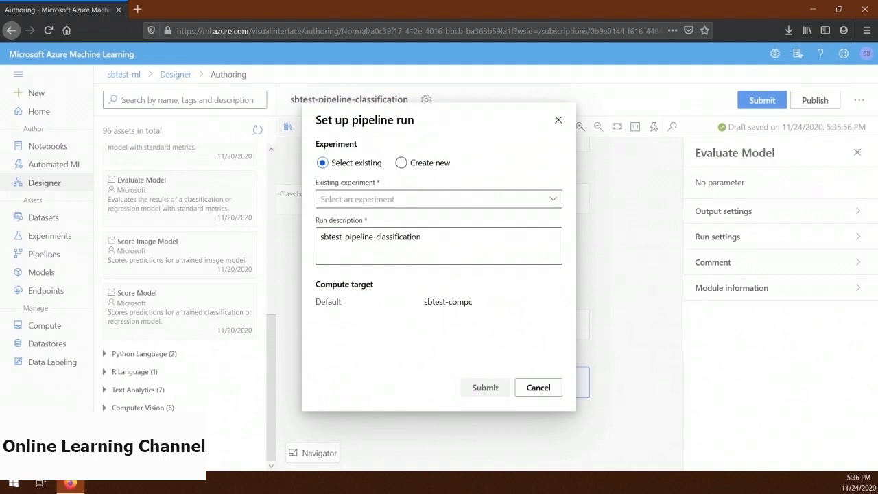
left_click(392, 201)
left_click(401, 162)
left_click(382, 199)
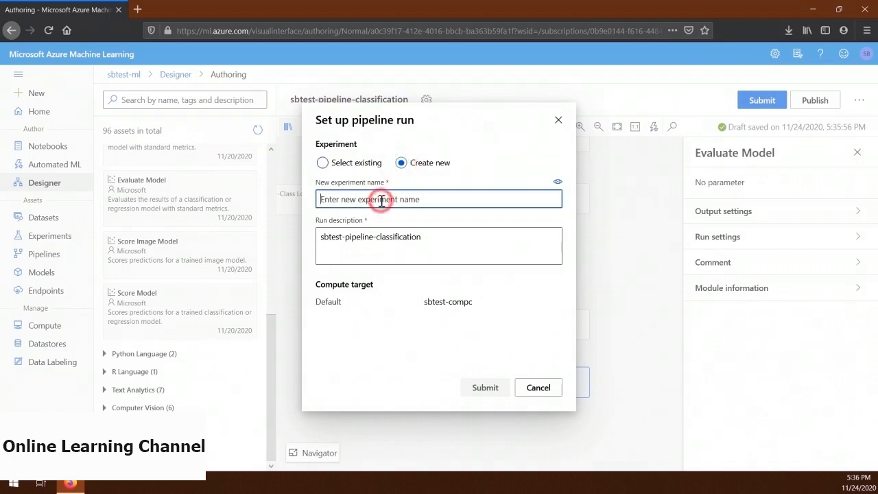
type("sbtest-pipe")
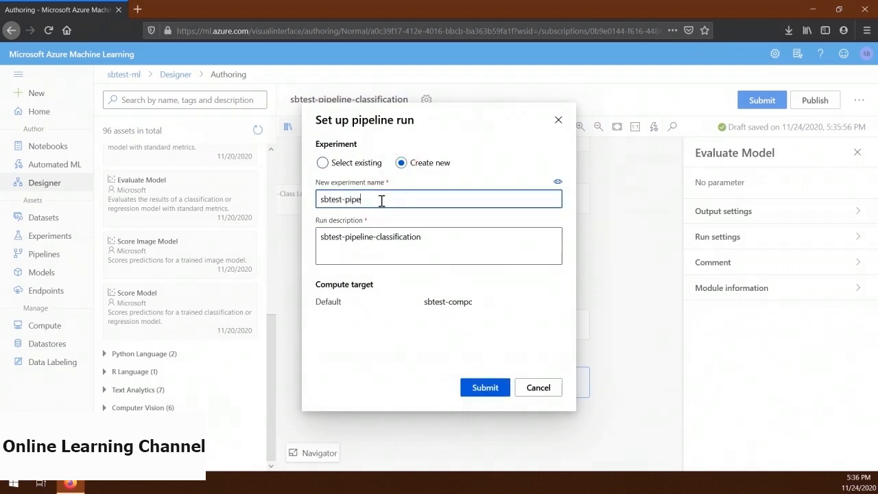
type("line-classification-experiment")
left_click(474, 390)
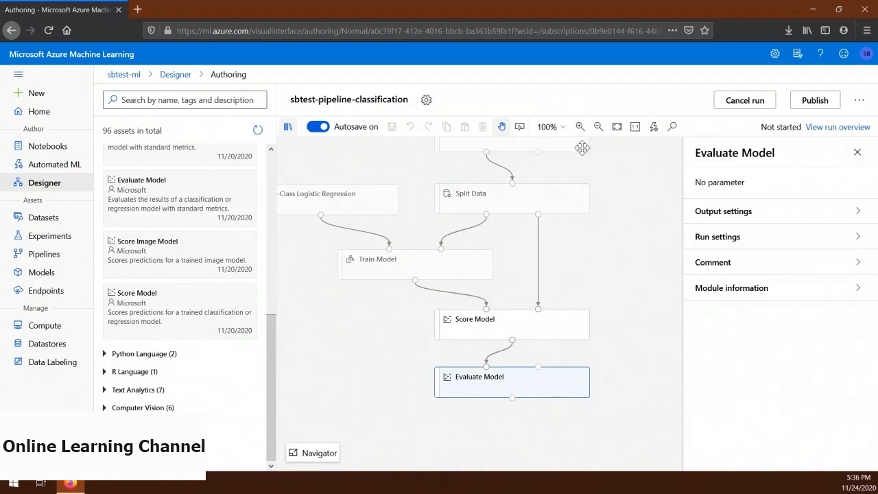
- Fit the classification pipeline in view and examine Evaluate Model's evaluation results, including the curves, metrics and confusion matrix
left_click(617, 128)
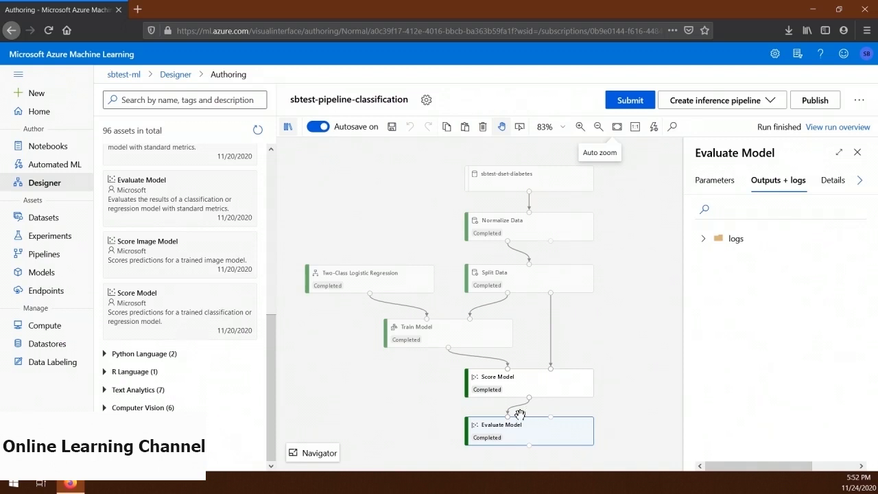
left_click(519, 379)
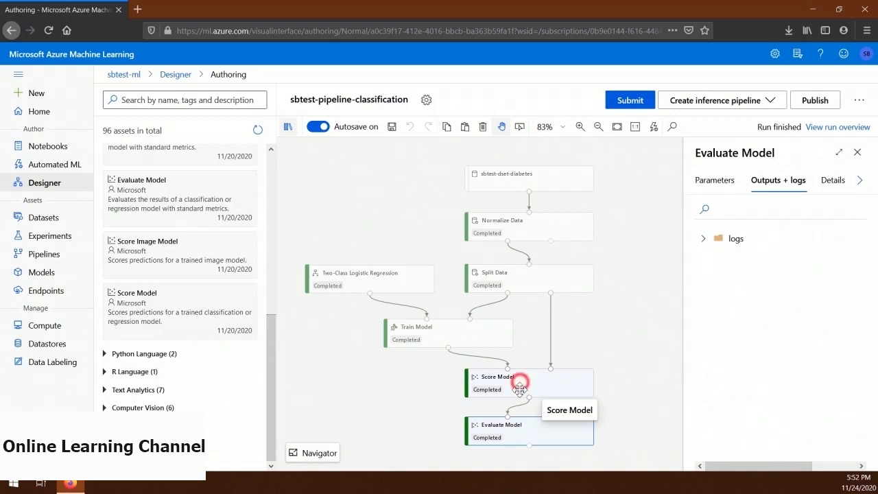
left_click(518, 427)
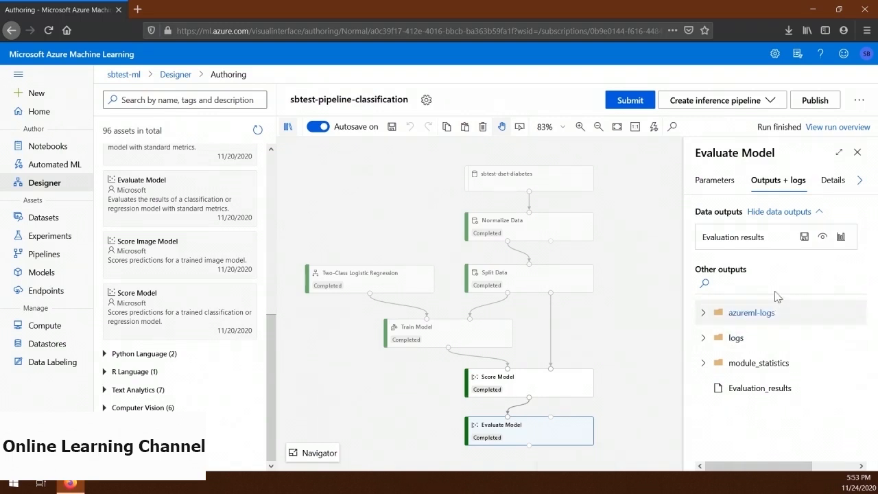
left_click(841, 238)
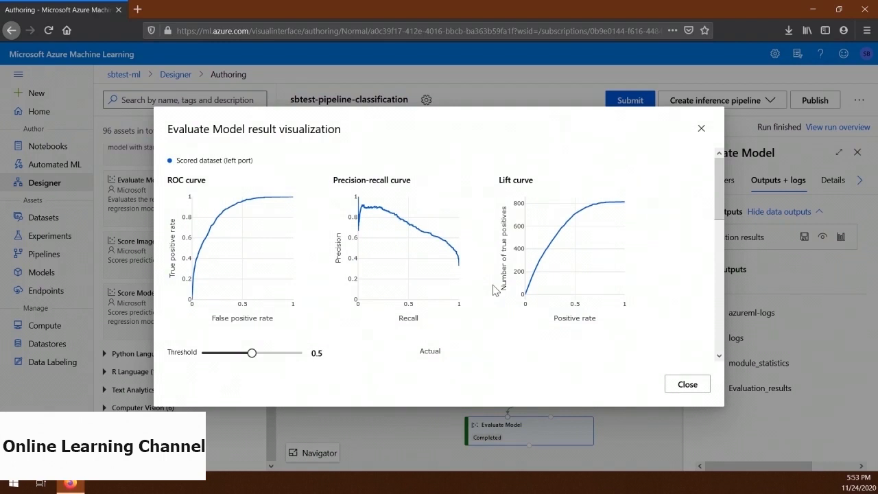
scroll(493, 289, "down", 4)
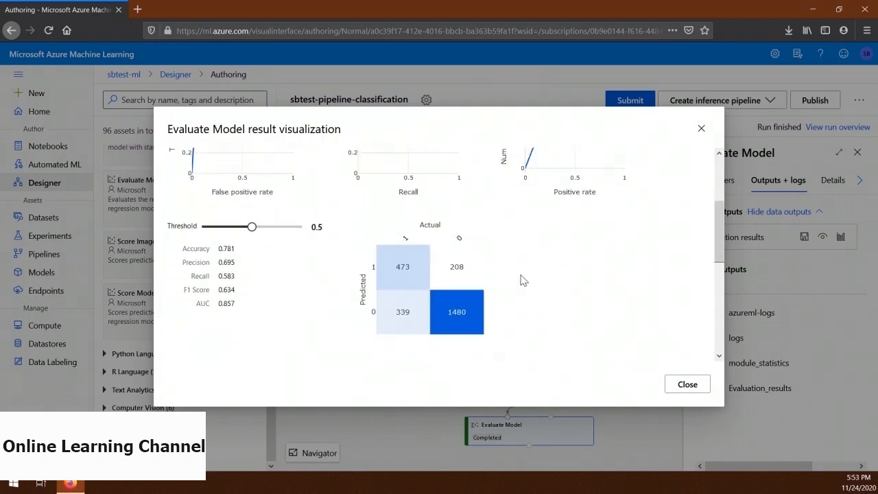
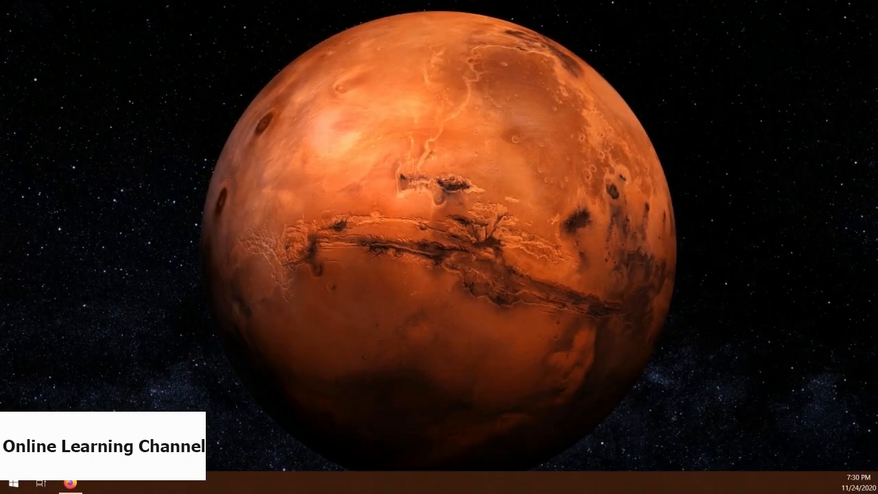
- In Azure Machine Learning studio, create a new Designer pipeline with prebuilt modules and set its default compute target to sbtest-compc
left_click(70, 483)
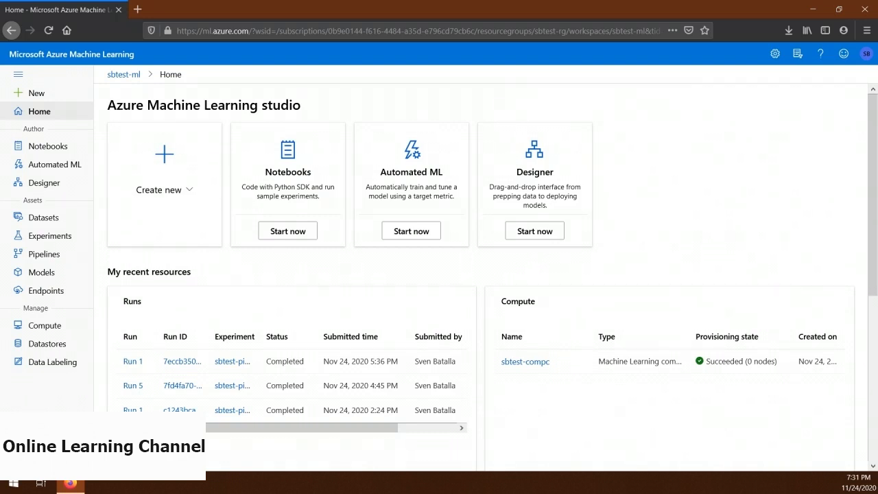
left_click(46, 182)
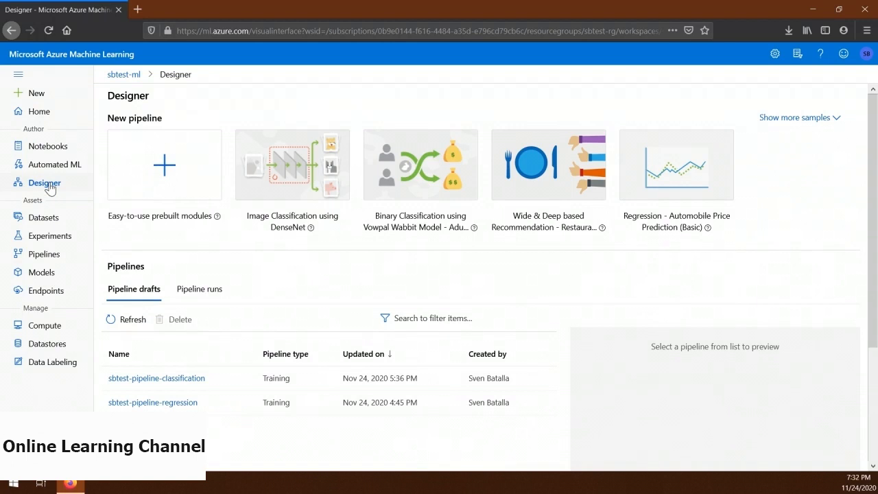
left_click(152, 177)
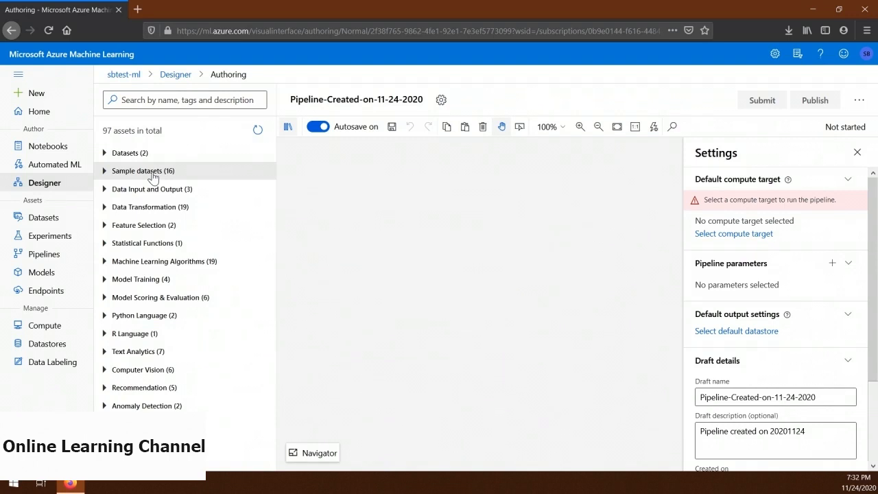
left_click(706, 235)
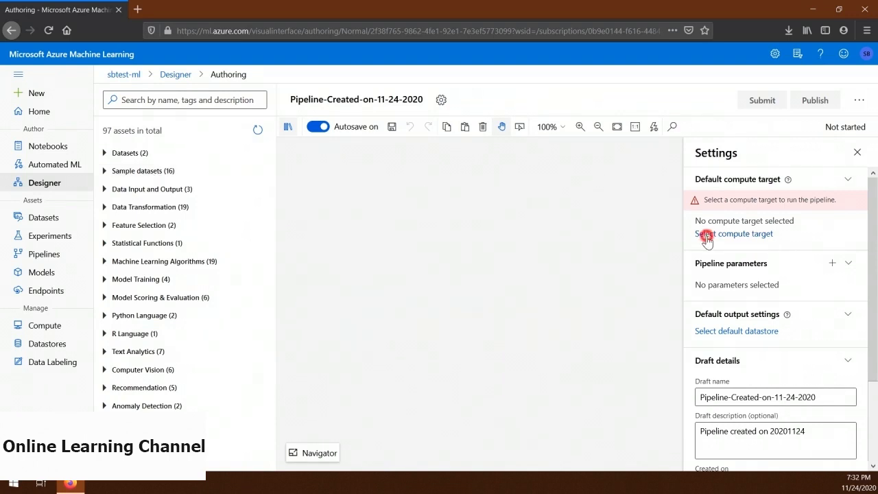
left_click(356, 207)
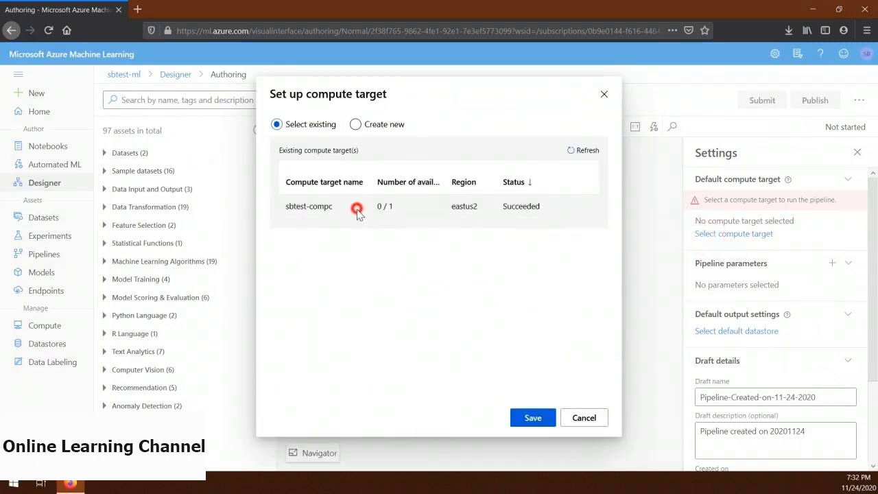
left_click(538, 420)
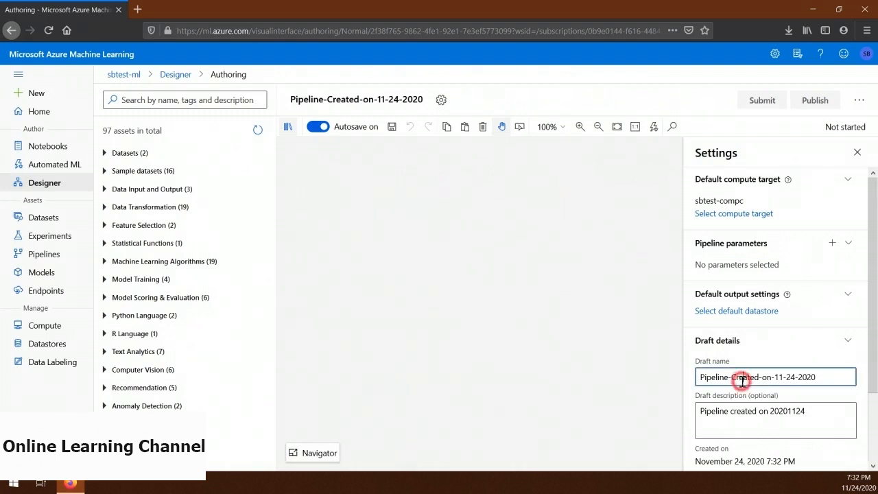
- Rename the pipeline draft as sbtest-pipeline-clustering and save it
triple_click(742, 380)
type("sbtest-pip")
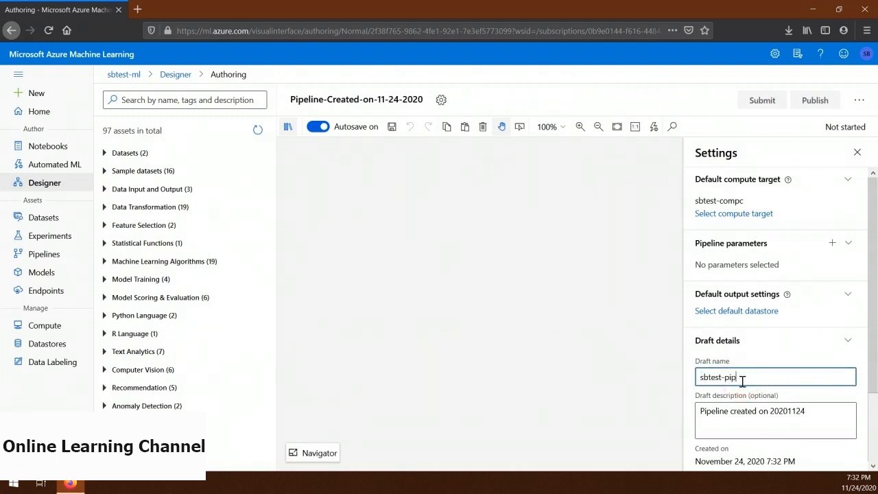
type("eline-clustering")
left_click(391, 127)
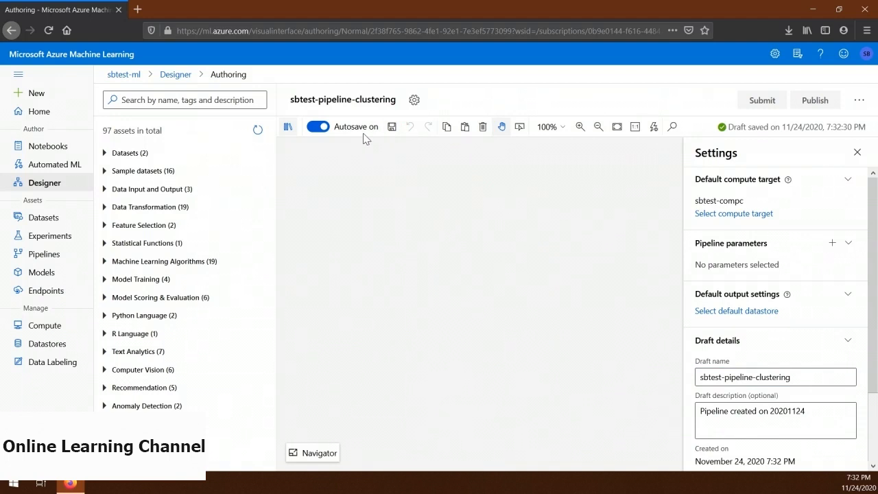
- Add the sbtest-dset-penguin dataset at the top of the empty pipeline canvas
left_click(106, 152)
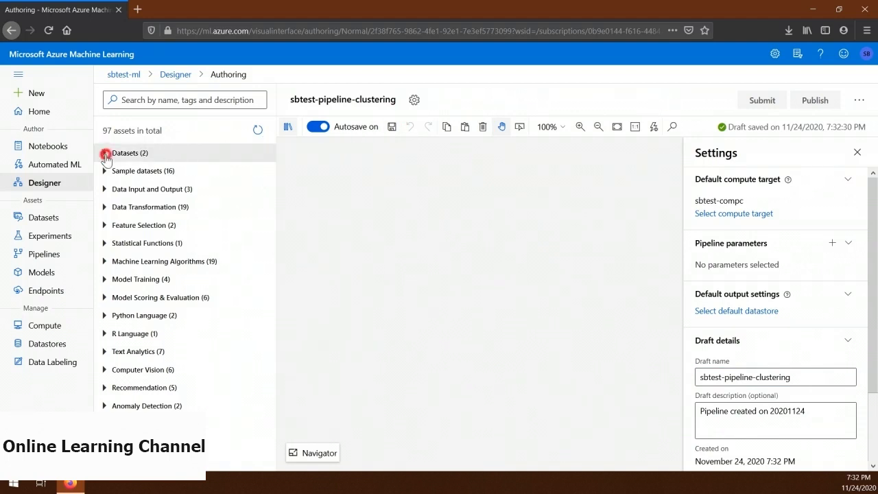
left_click_drag(153, 189, 494, 183)
left_click(456, 190)
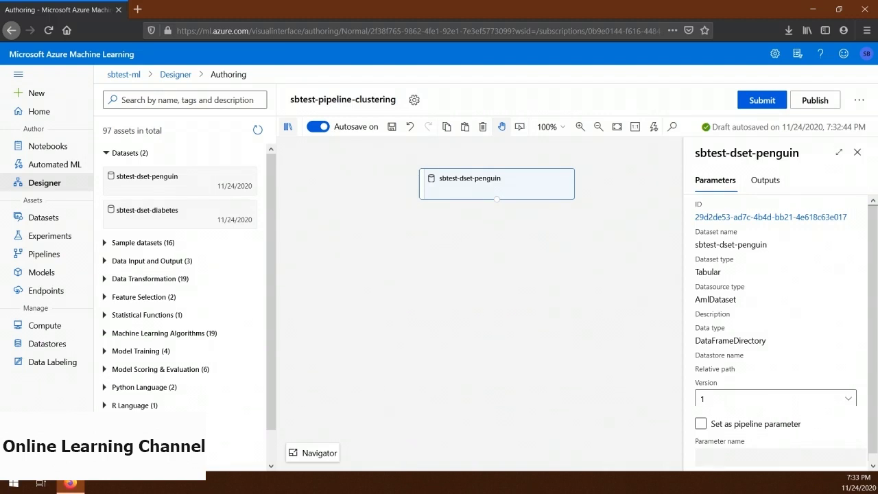
- Add the Select Columns in Dataset module below sbtest-dset-penguin and connect the dataset's output to its input
left_click(105, 153)
left_click(105, 207)
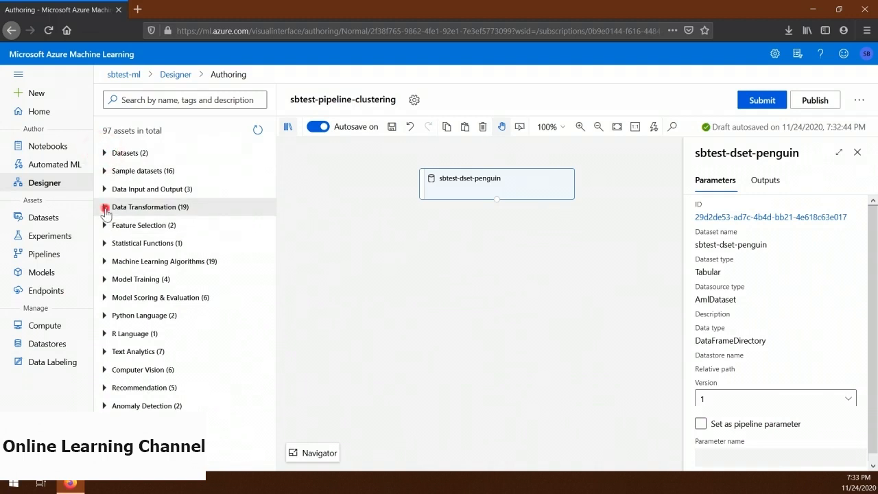
scroll(183, 263, "down", 10)
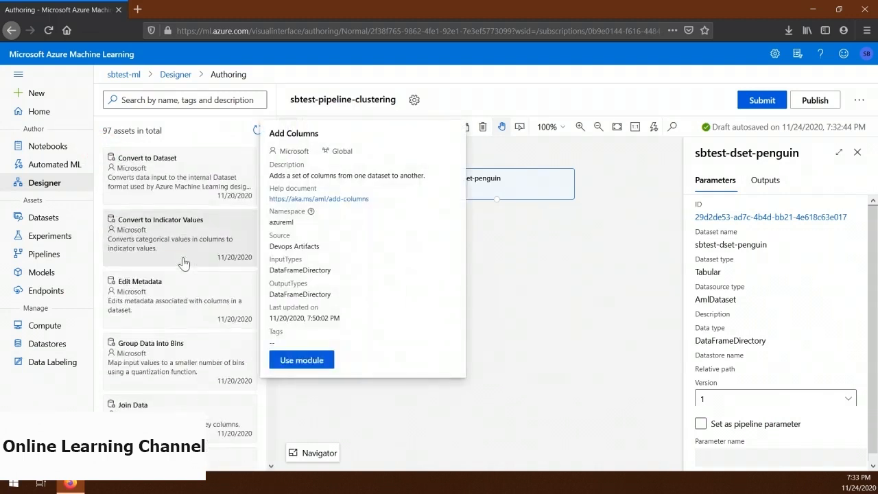
scroll(183, 263, "down", 4)
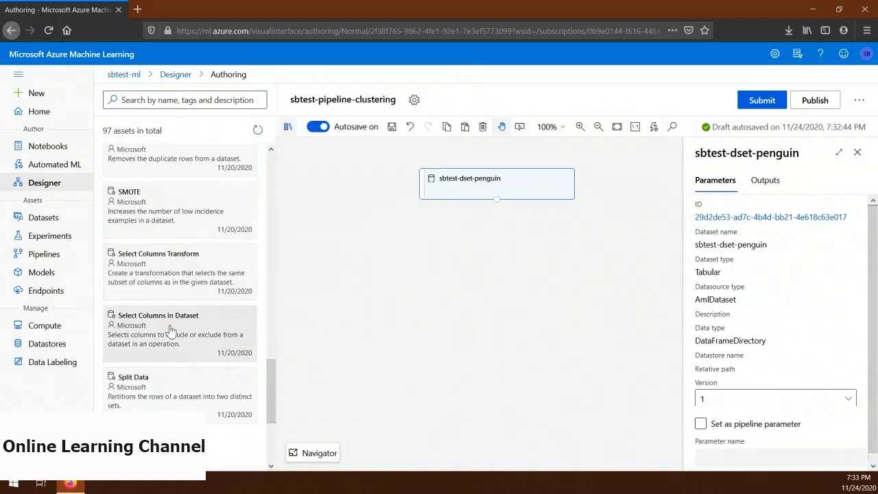
left_click_drag(168, 332, 170, 323)
left_click_drag(480, 256, 495, 235)
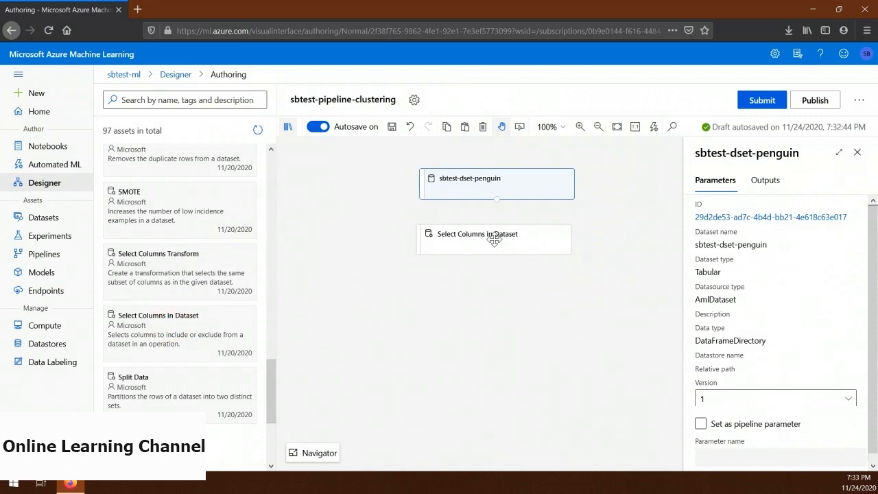
left_click_drag(498, 200, 499, 225)
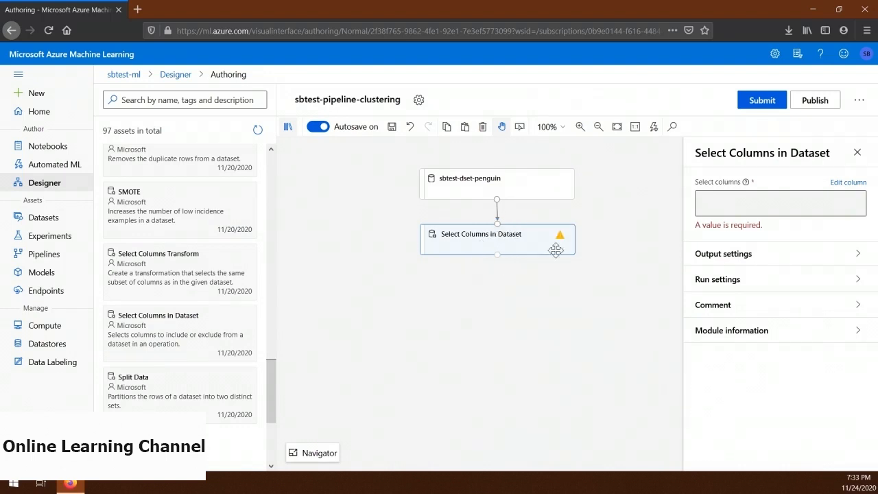
- Select the columns CulmenLength, CulmenDepth, FlipperLength and BodyMass by name for Select Columns in Dataset, and save the selection
left_click(849, 184)
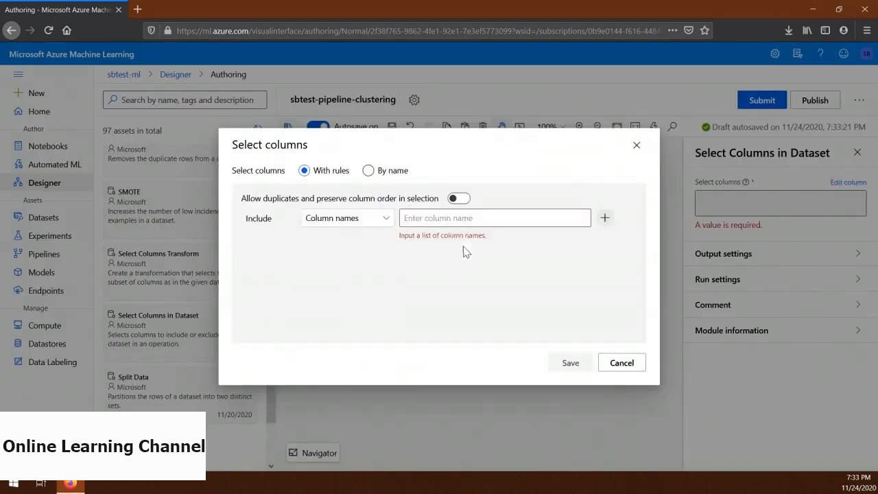
left_click(388, 174)
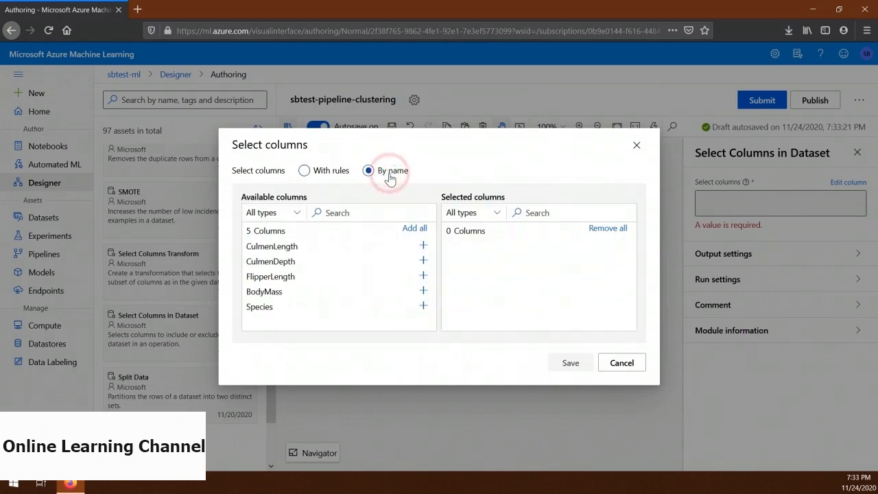
left_click(424, 246)
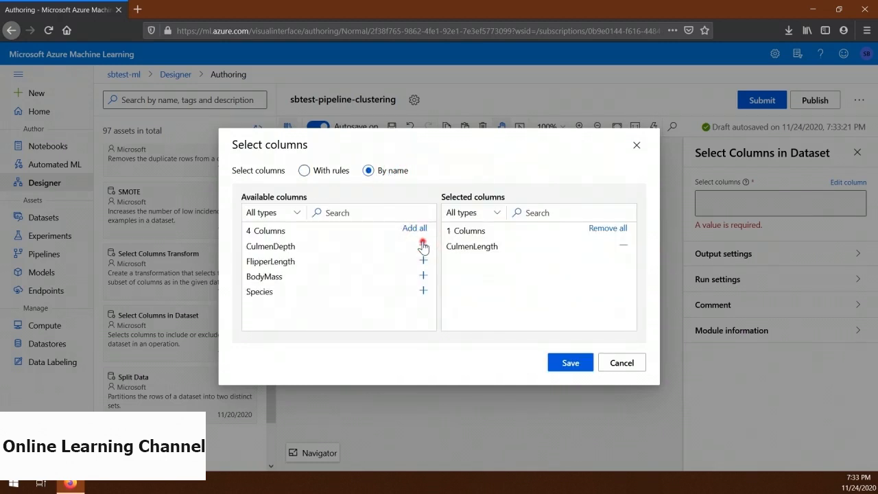
left_click(423, 245)
left_click(423, 246)
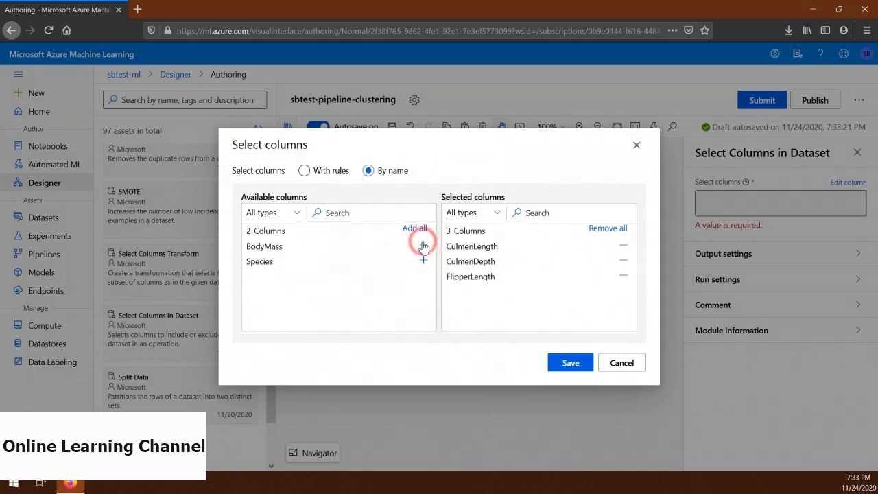
left_click(424, 246)
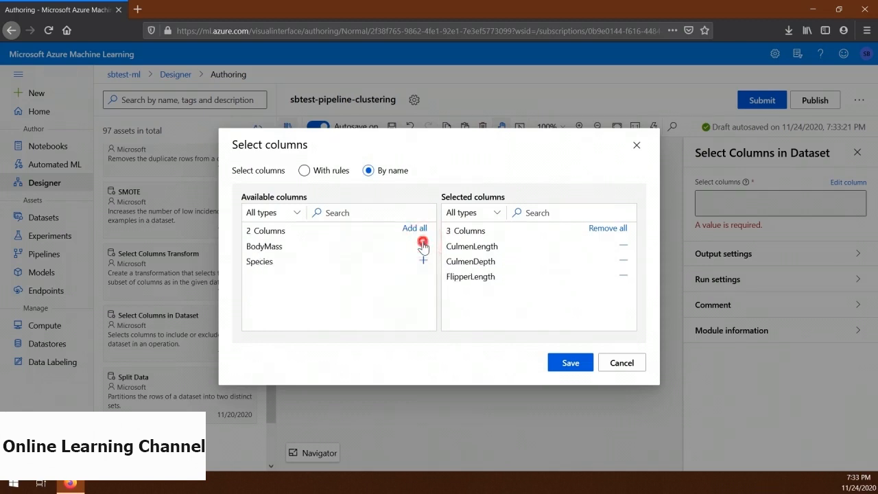
left_click(571, 364)
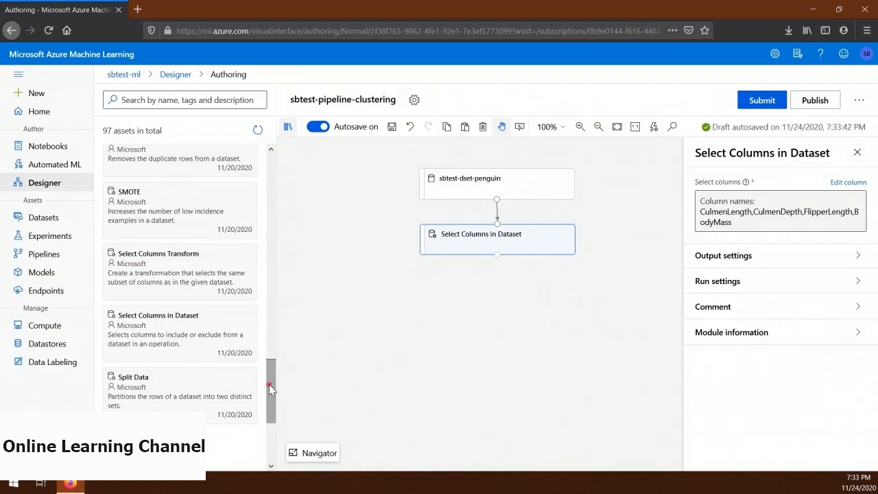
- Add the Clean Missing Data module below Select Columns in Dataset and connect the two modules
left_click_drag(269, 384, 270, 224)
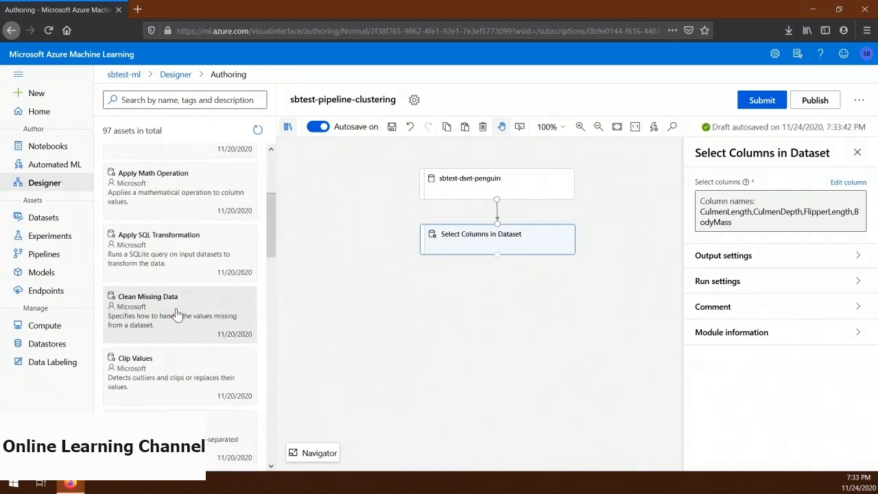
left_click_drag(176, 304, 496, 288)
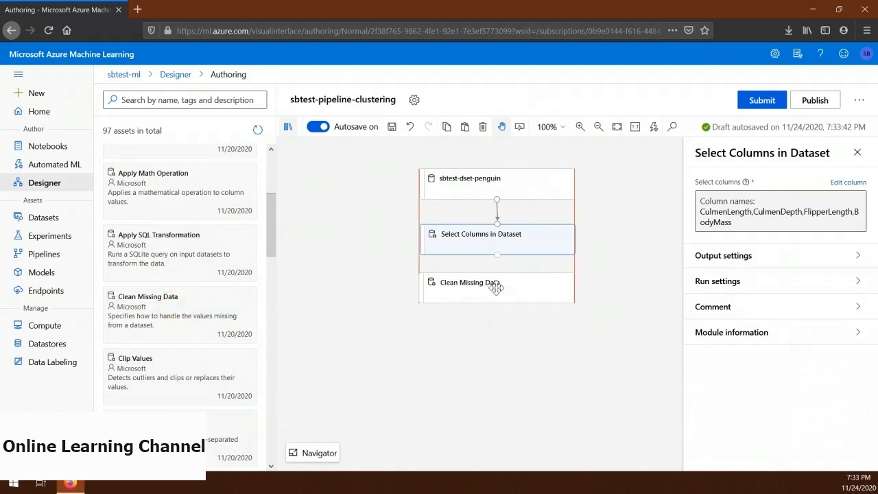
left_click_drag(498, 257, 499, 275)
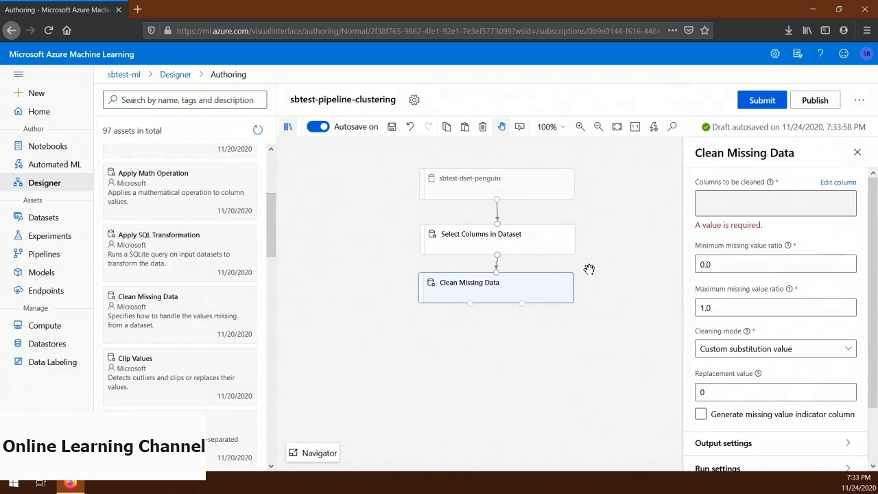
- Configure Clean Missing Data to clean all columns and set its cleaning mode to Remove entire row
left_click(830, 183)
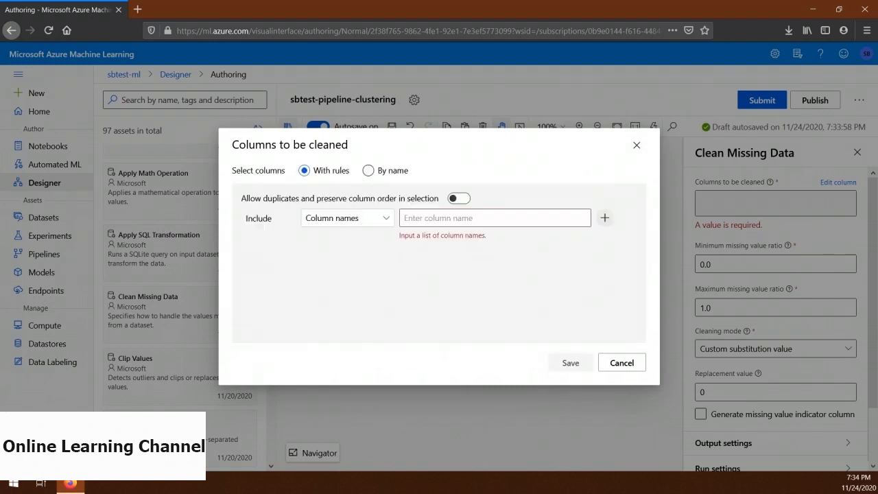
left_click(383, 218)
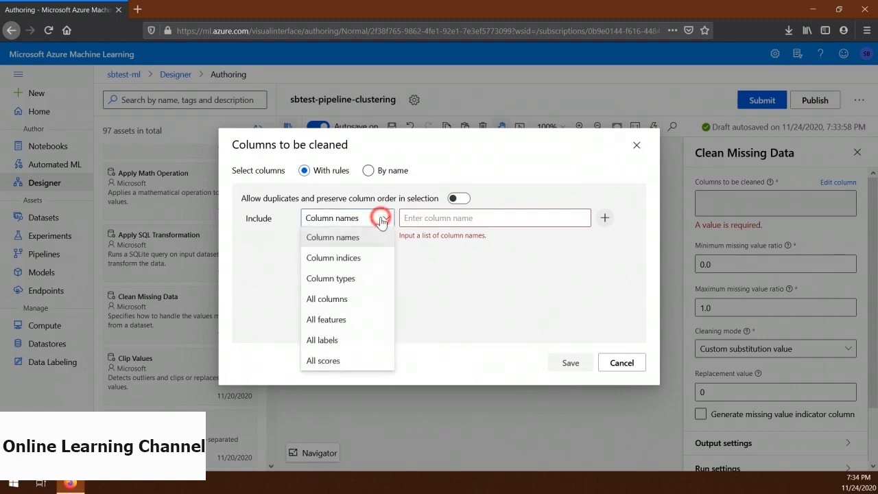
left_click(357, 300)
left_click(564, 365)
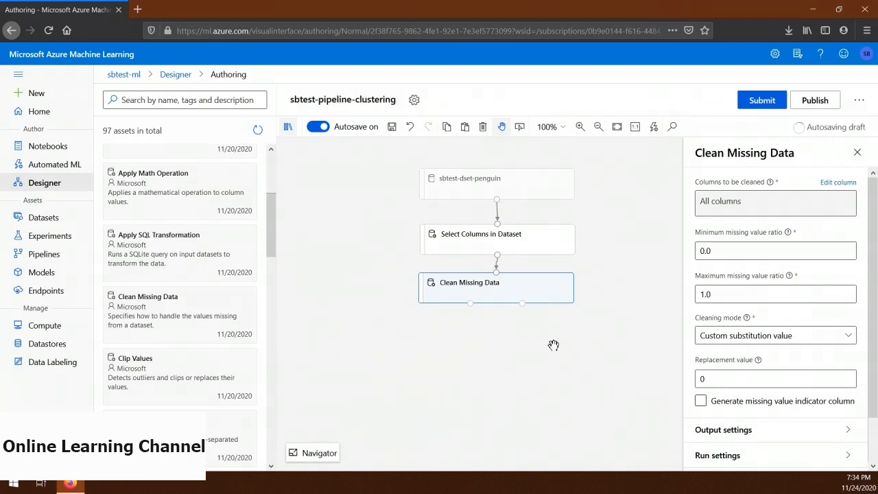
left_click(729, 335)
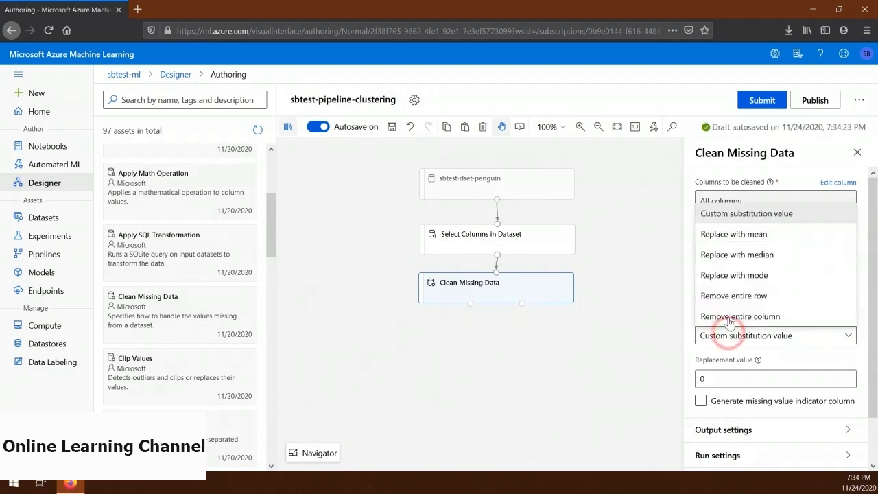
left_click(729, 295)
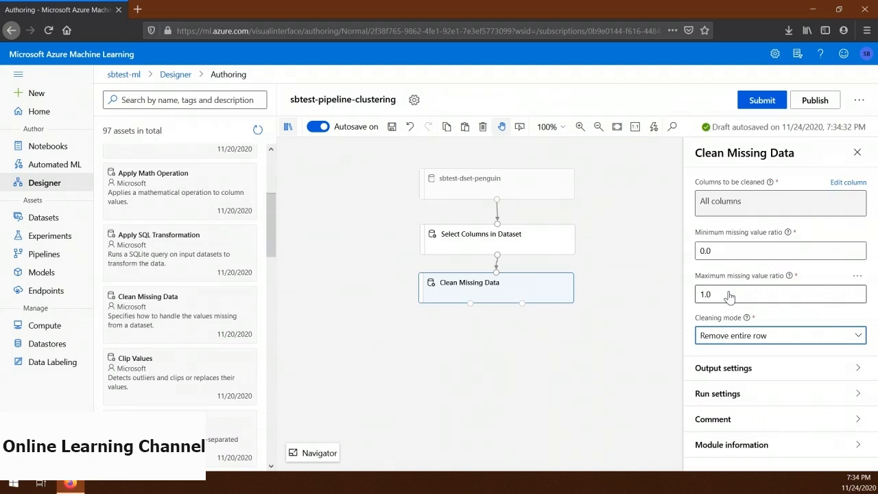
- Add the Normalize Data module below Clean Missing Data and connect Clean Missing Data's first output to its input
left_click(271, 221)
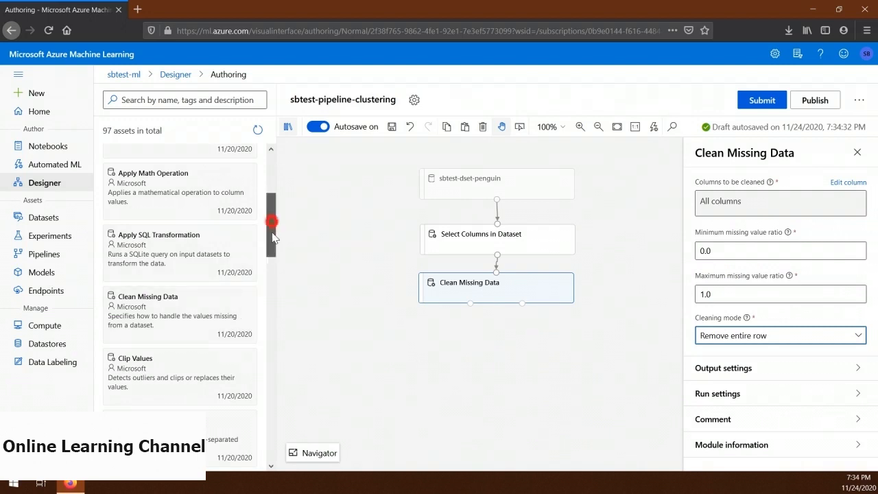
left_click_drag(272, 222, 278, 333)
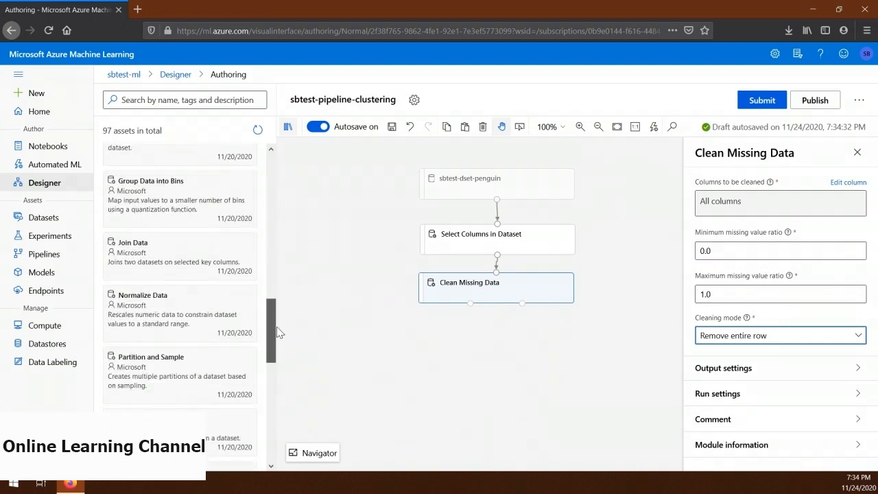
left_click_drag(192, 308, 498, 342)
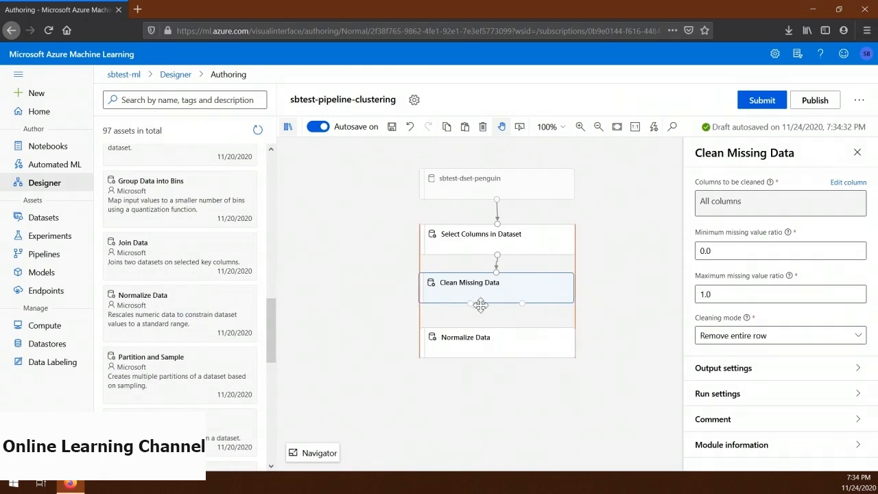
left_click_drag(471, 303, 501, 335)
- Configure Normalize Data to use the MinMax transformation method on all columns, and save the column selection
left_click(822, 200)
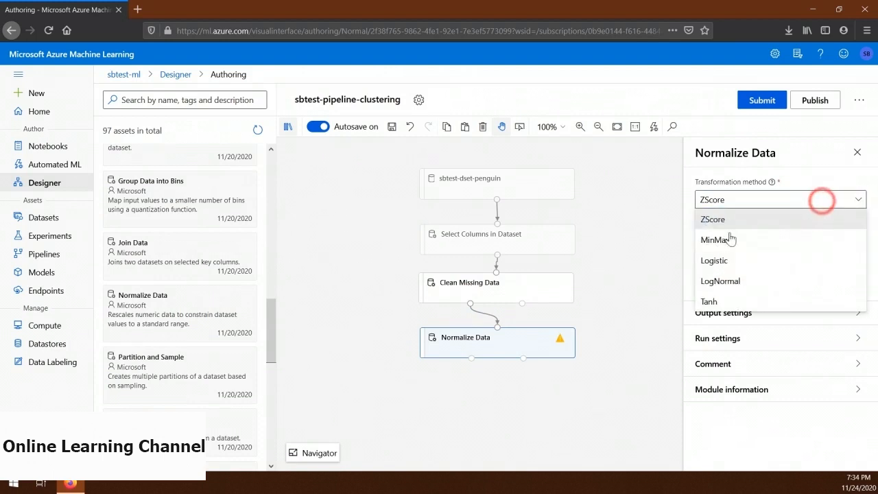
left_click(718, 239)
left_click(839, 244)
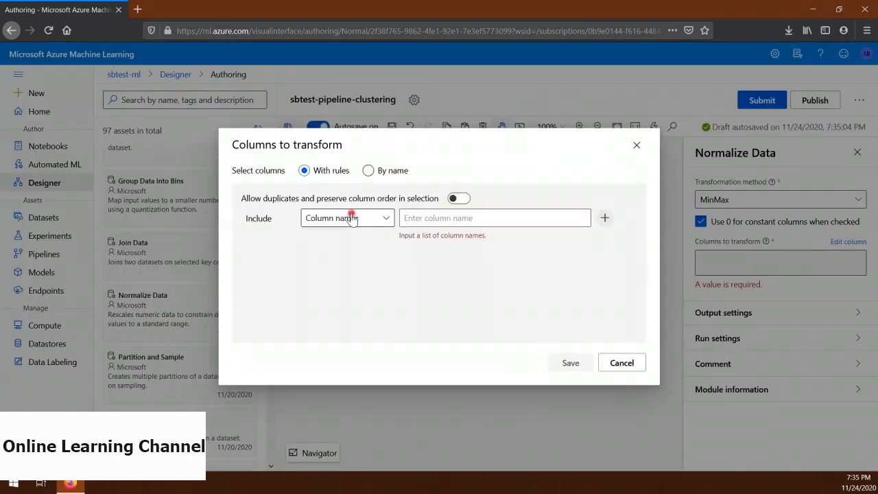
left_click(352, 219)
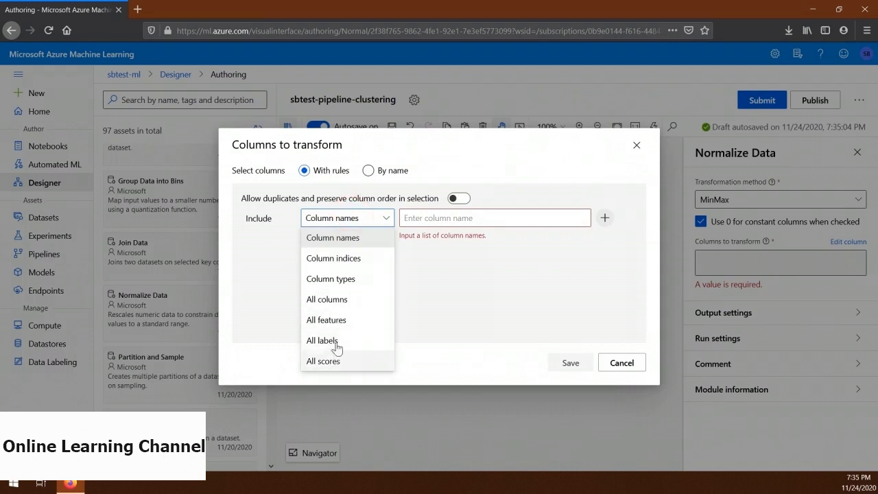
left_click(331, 299)
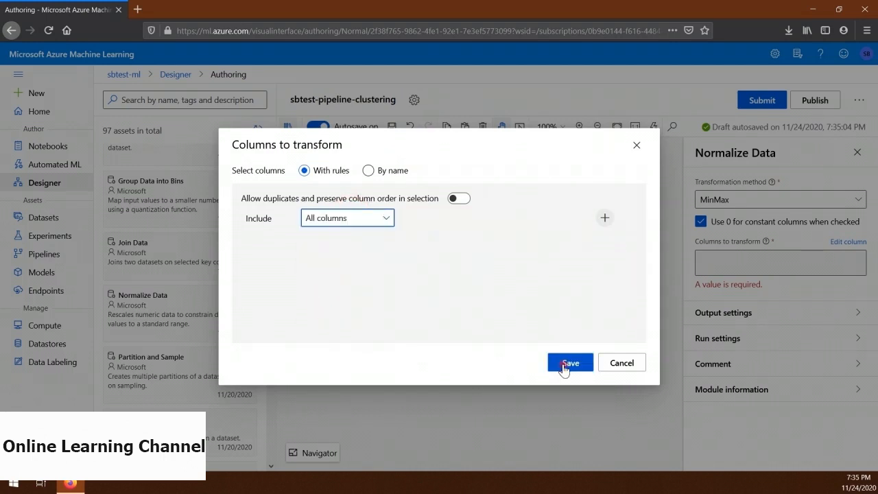
left_click(565, 365)
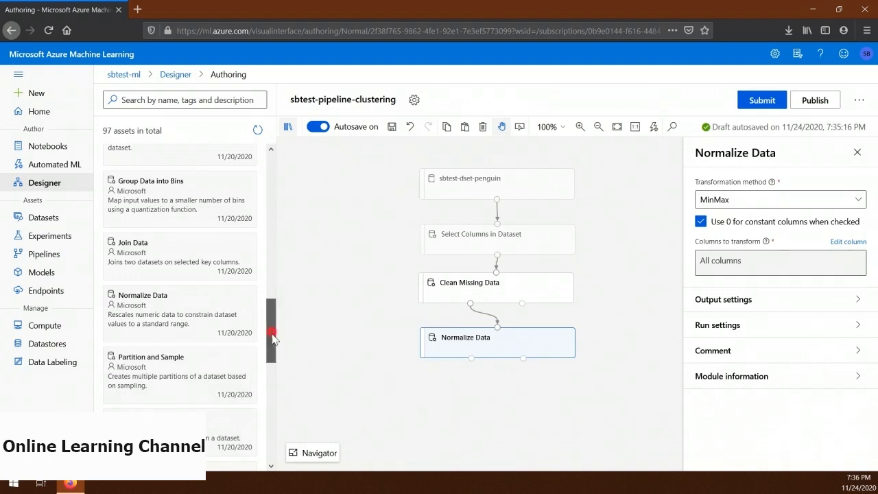
- Add Split Data connected below Normalize Data, with 0.75 of the rows in the first output dataset and a random seed of 123
left_click_drag(271, 333, 267, 400)
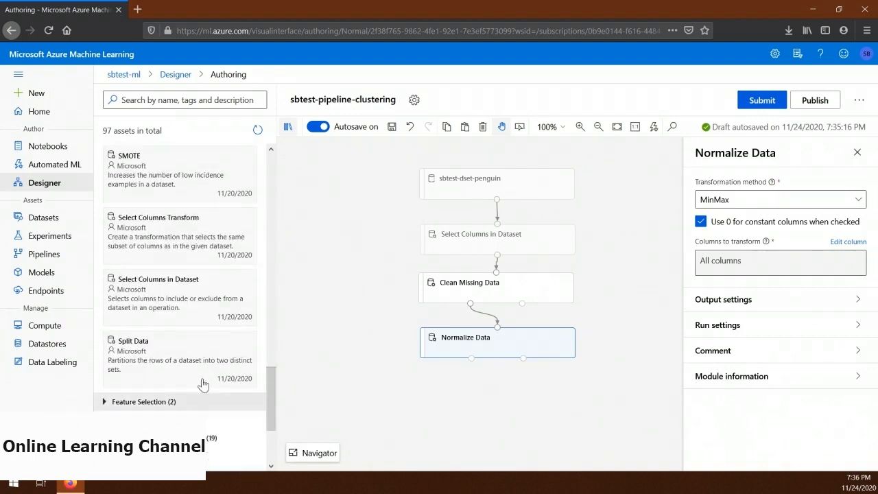
left_click_drag(176, 369, 498, 391)
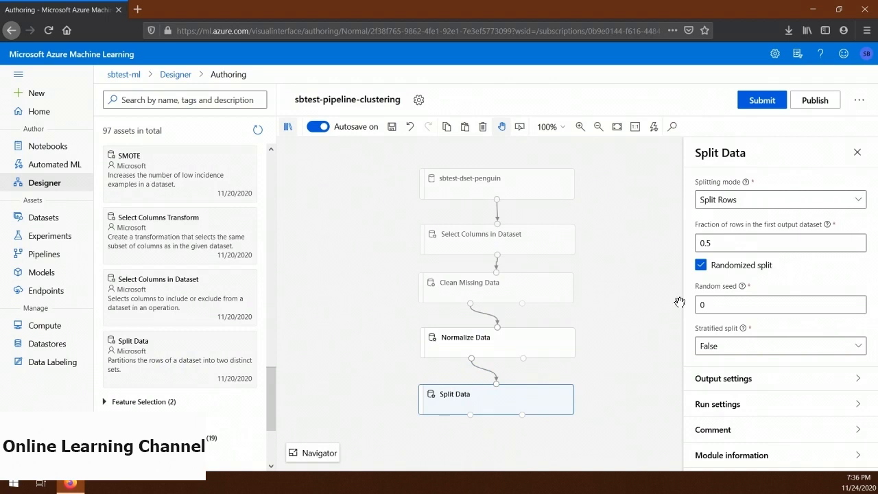
left_click(731, 242)
key("BackSpace")
type("75")
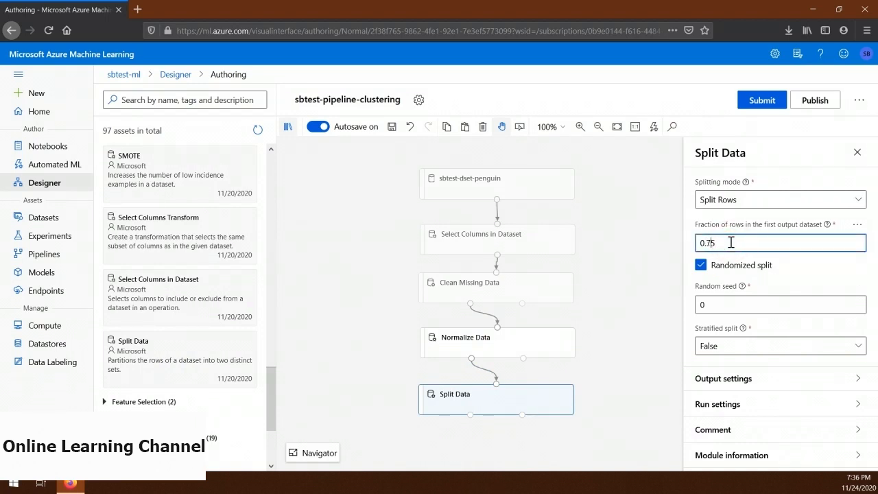
key("Tab")
key("Tab")
key("Tab")
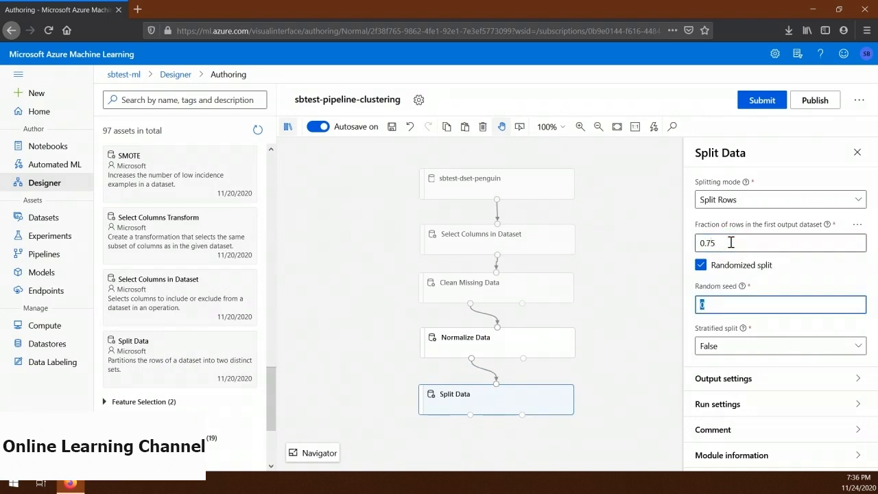
type("123")
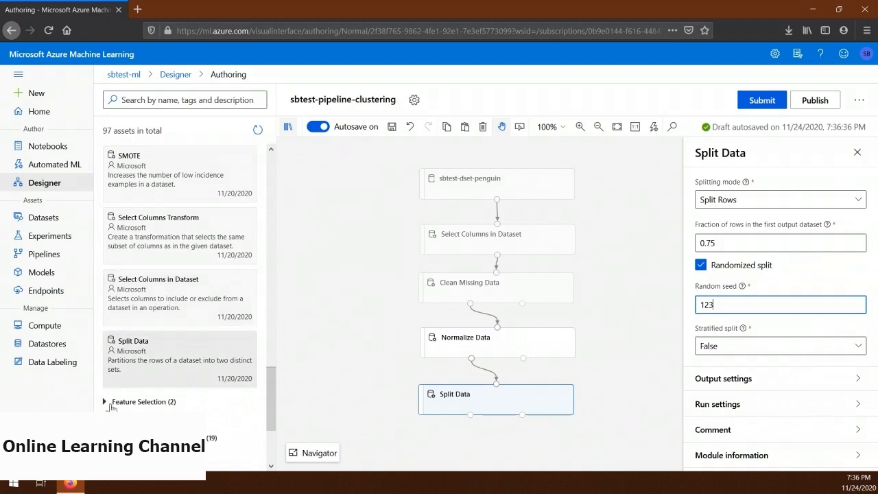
- Add the Train Clustering Model module below Split Data and connect Split Data's first output to its dataset input
scroll(150, 300, "up", 10)
scroll(146, 288, "up", 5)
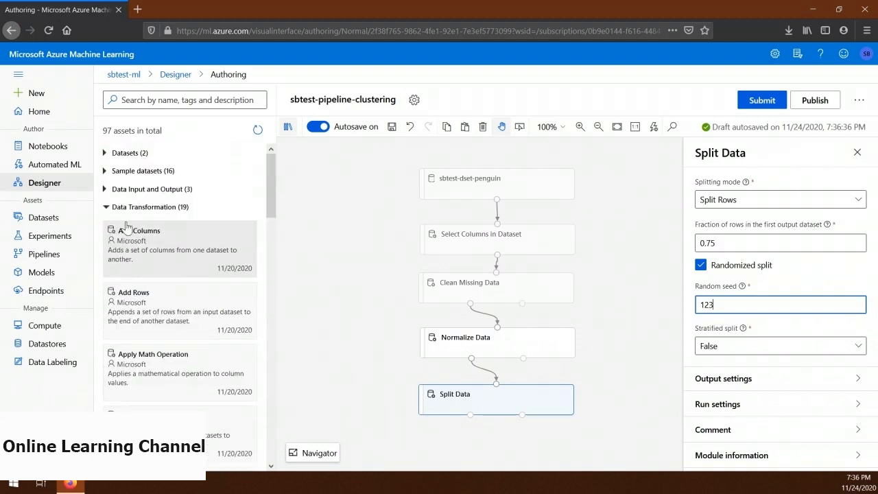
left_click(107, 208)
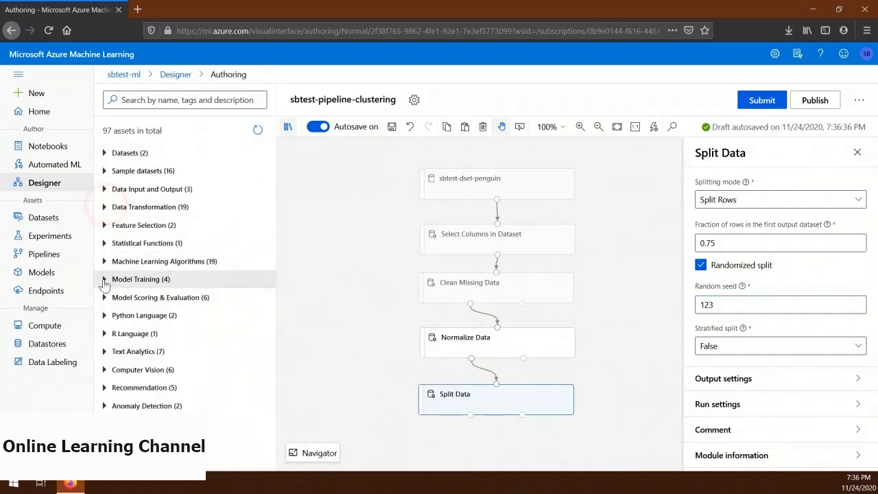
left_click(105, 279)
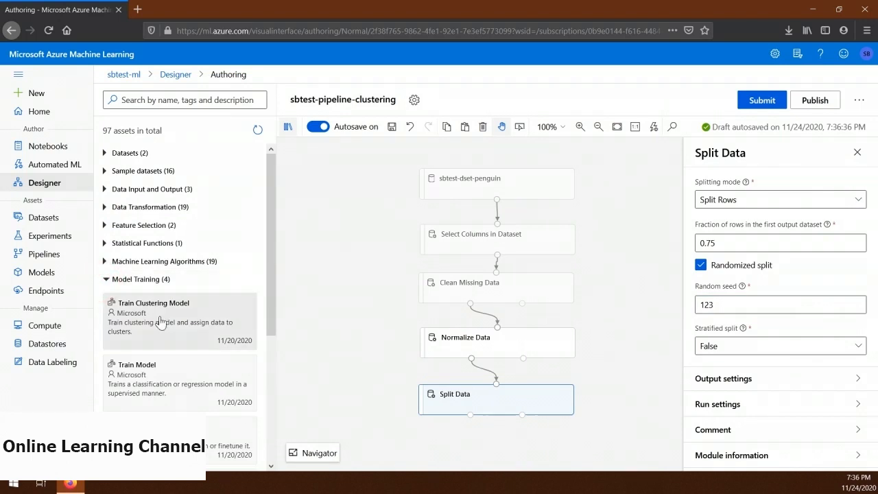
left_click_drag(159, 320, 397, 446)
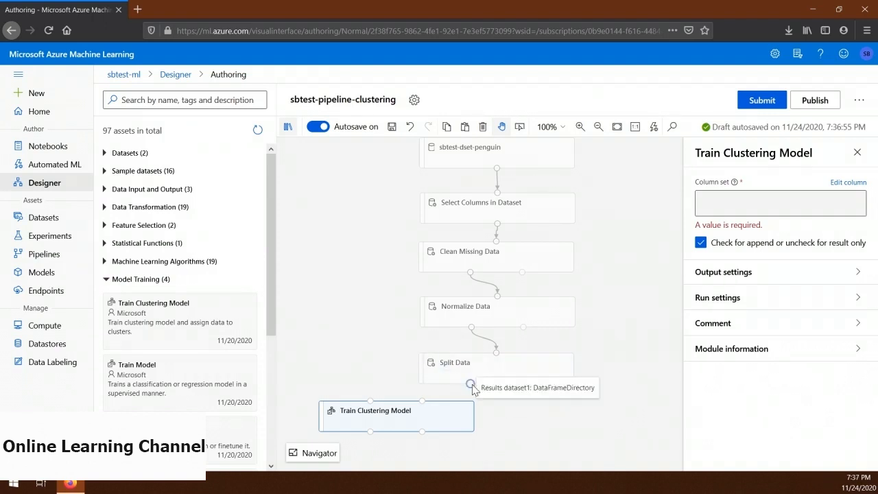
left_click_drag(472, 385, 422, 400)
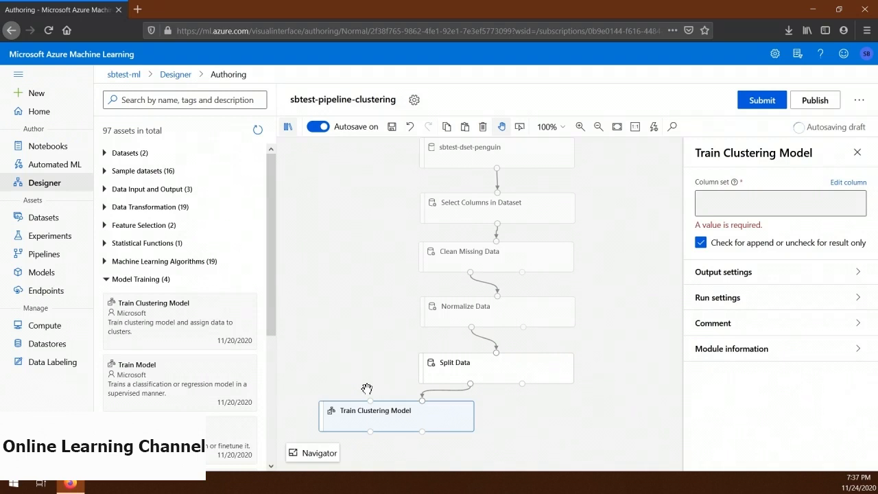
- Set the column set of Train Clustering Model to all columns and save the selection
left_click(385, 417)
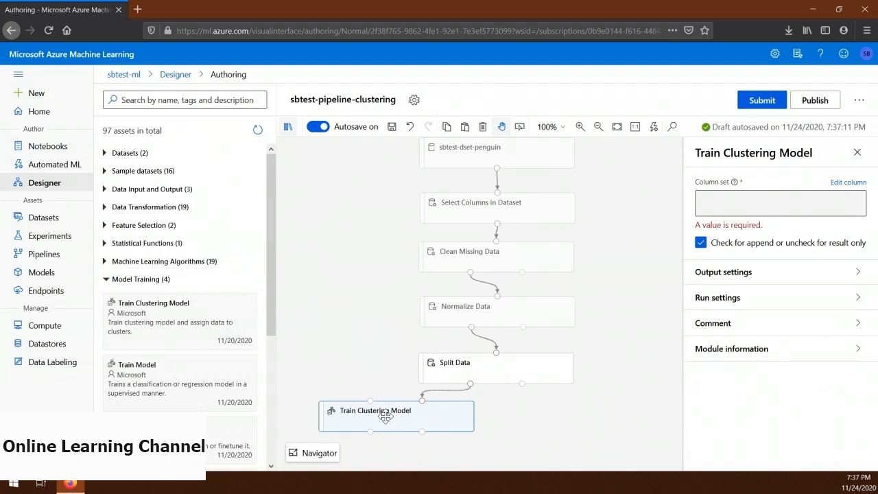
left_click(833, 182)
left_click(383, 218)
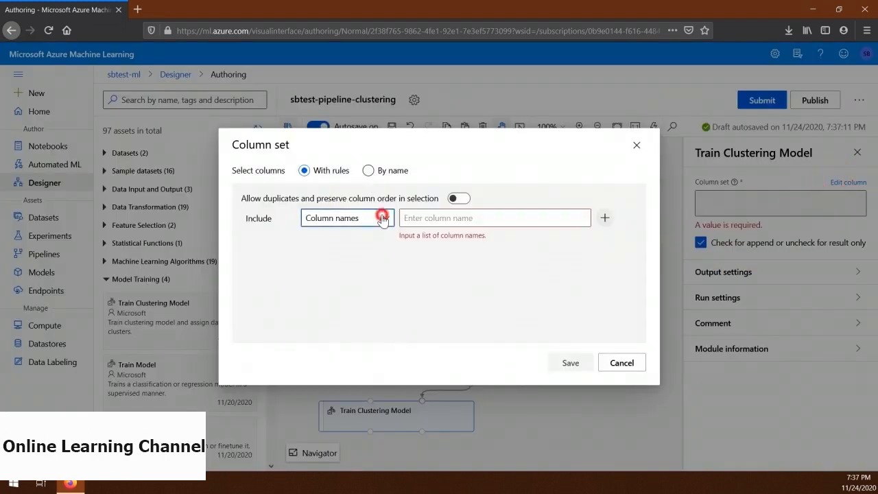
left_click(344, 297)
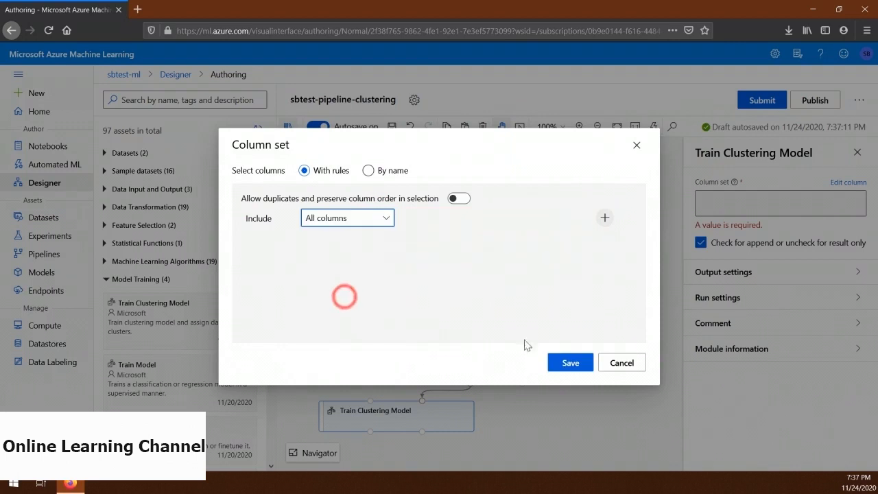
left_click(568, 363)
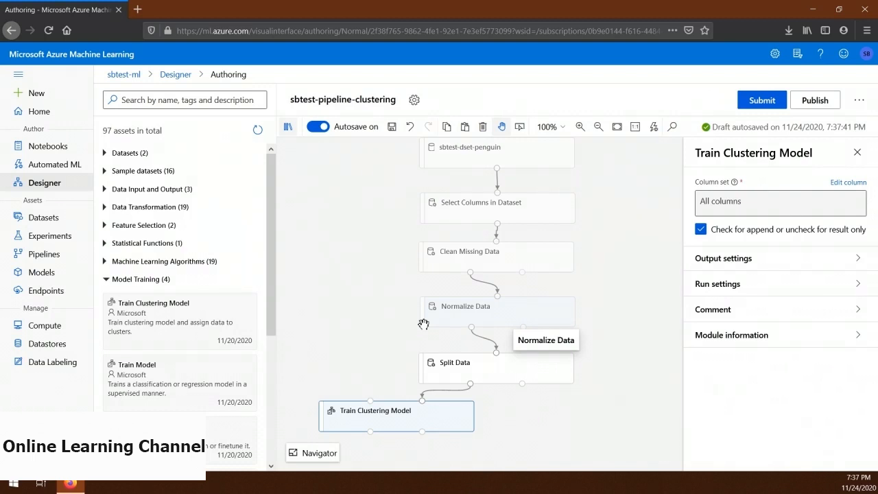
- Add the K-Means Clustering module beside Split Data and connect it to the first input of Train Clustering Model
left_click_drag(362, 341, 461, 270)
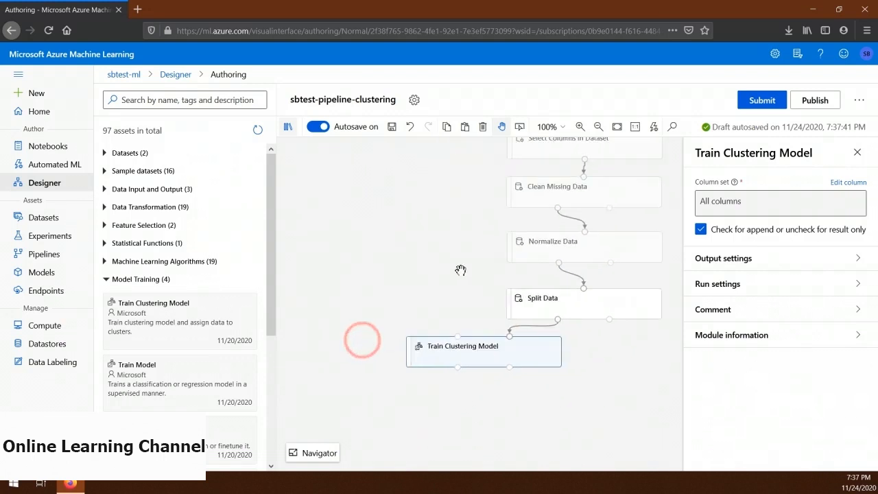
left_click(105, 279)
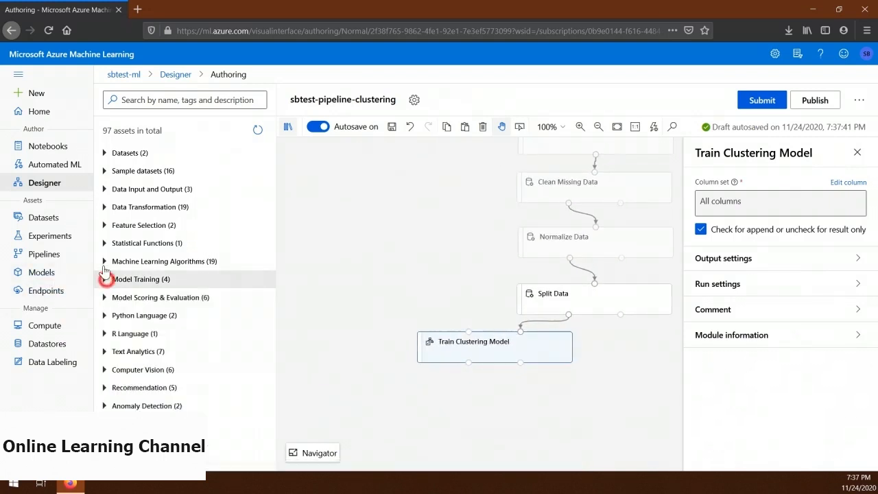
left_click(105, 263)
scroll(144, 288, "down", 1)
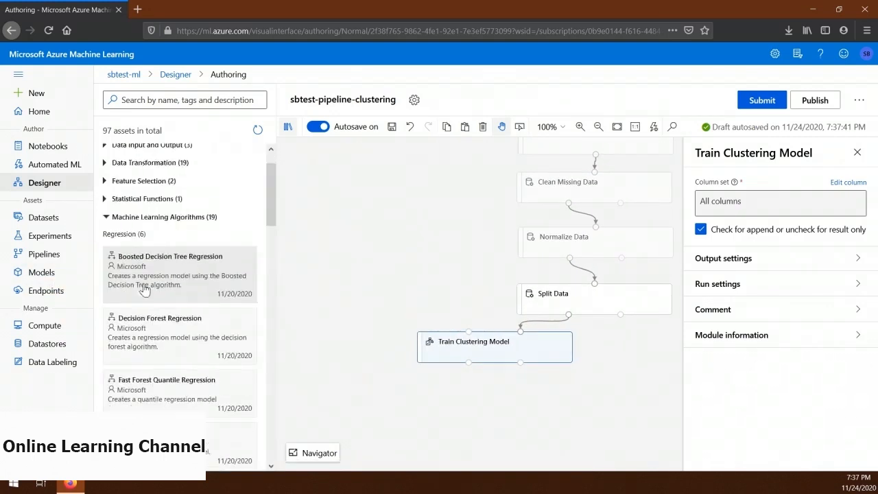
mouse_move(144, 288)
scroll(145, 281, "down", 6)
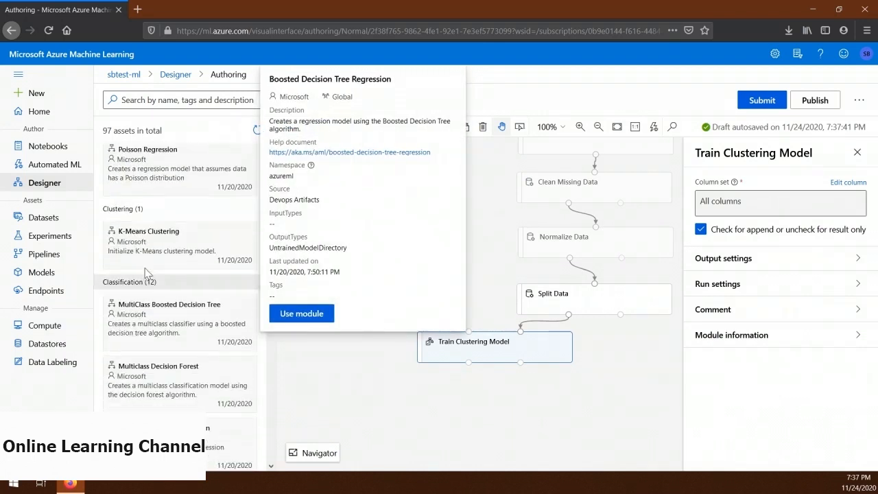
left_click_drag(145, 235, 470, 335)
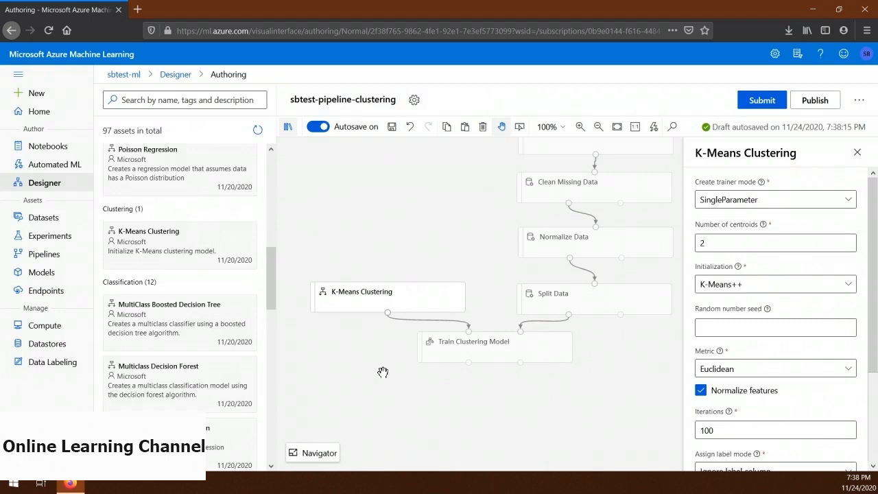
- Set the number of centroids of K-Means Clustering to 3
left_click_drag(366, 292, 364, 294)
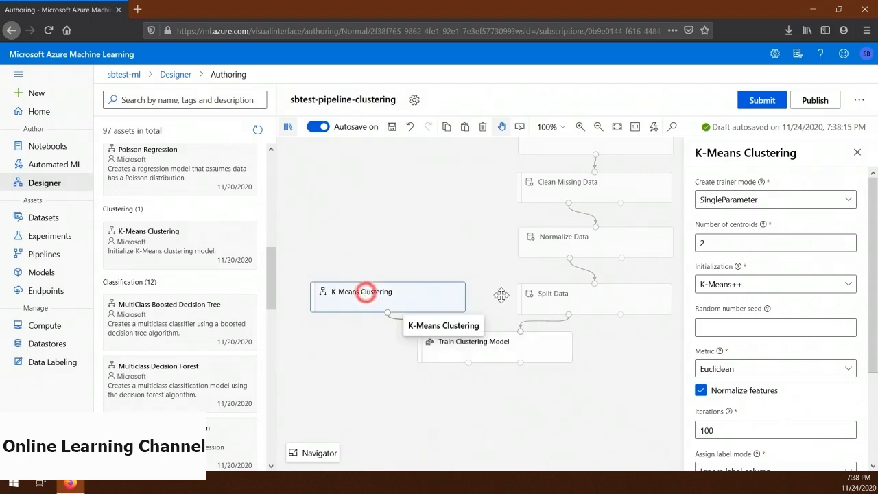
left_click(722, 239)
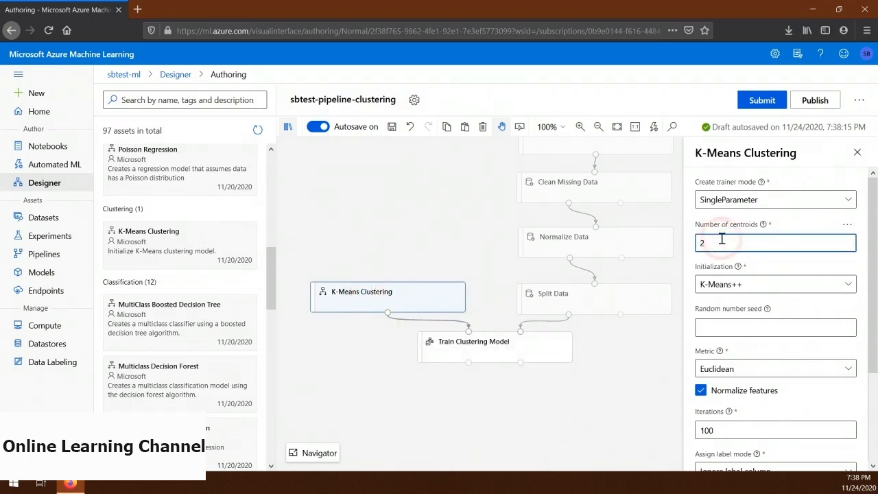
type("3")
- Add Assign Data to Clusters below Train Clustering Model, fed by the trained model output and Split Data's second output
left_click_drag(416, 396, 392, 326)
scroll(144, 209, "up", 5)
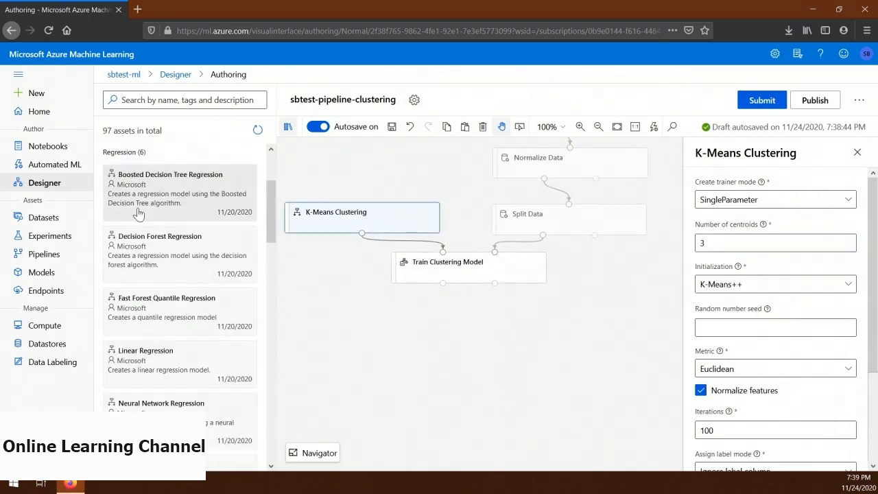
scroll(127, 199, "up", 3)
left_click(103, 261)
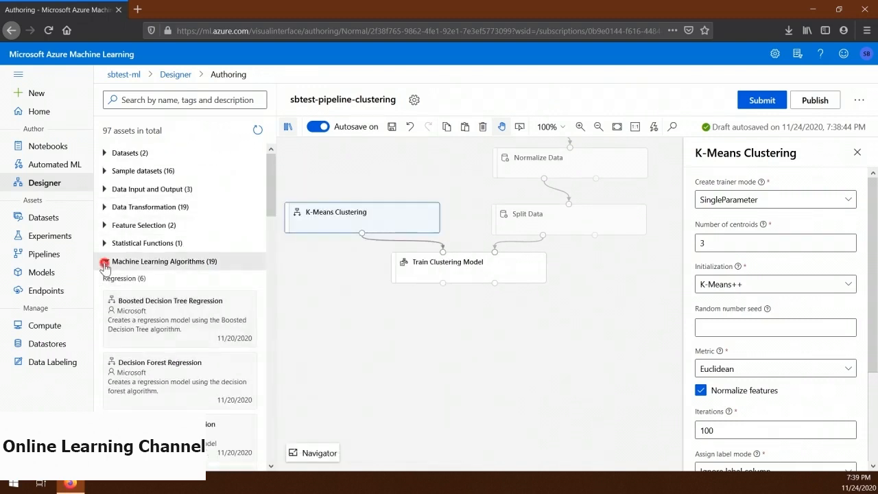
left_click(105, 297)
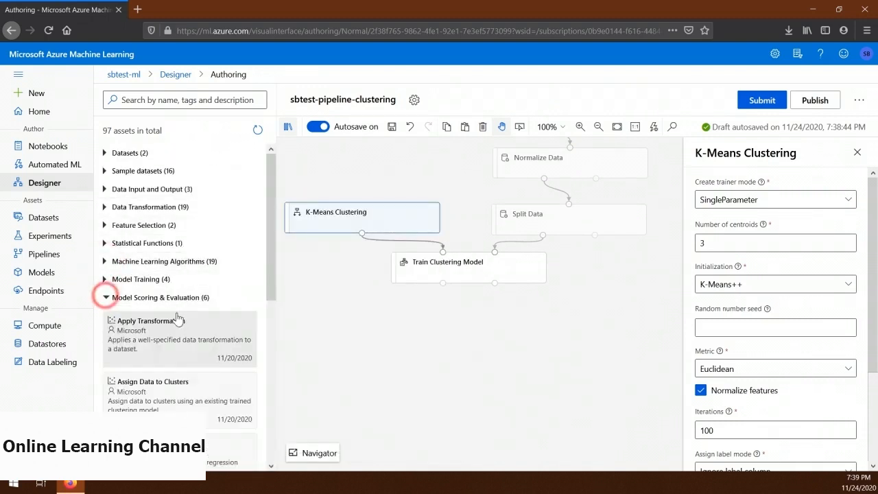
scroll(181, 317, "down", 3)
left_click_drag(161, 255, 569, 328)
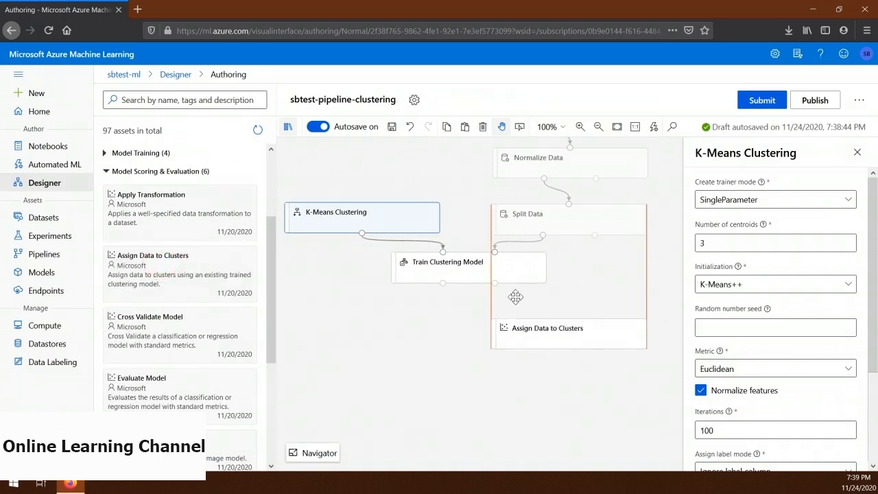
left_click_drag(443, 283, 543, 318)
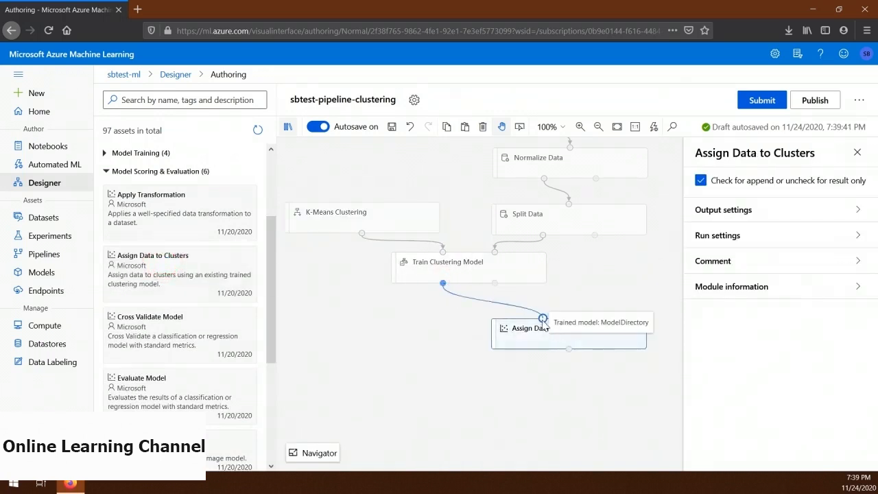
left_click_drag(595, 235, 595, 318)
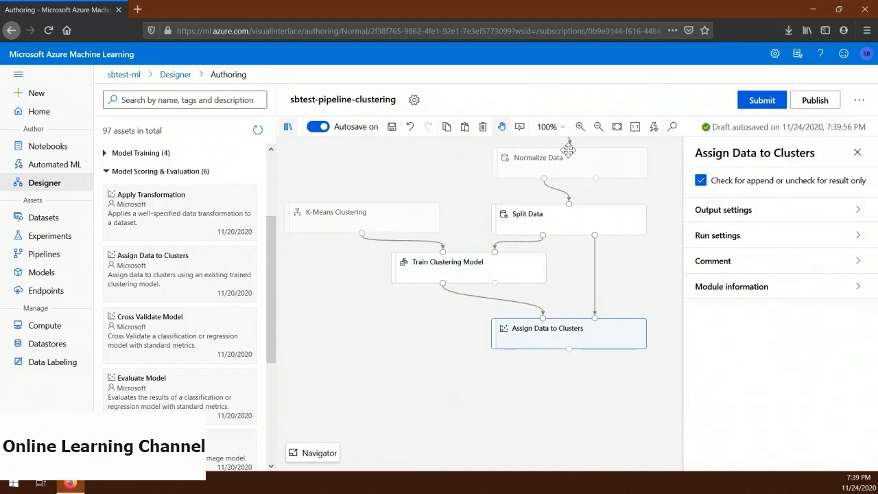
- Submit the clustering pipeline run under a new experiment named sbtest-pipeline-clustering-experiment
left_click(759, 100)
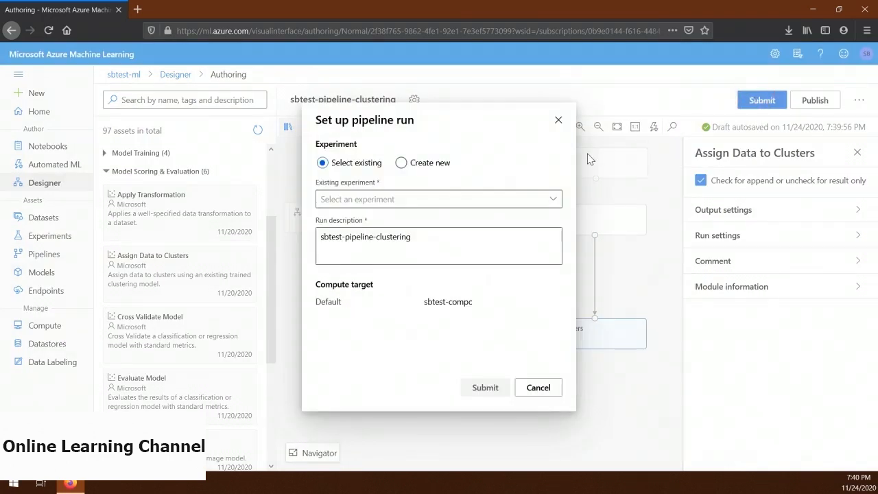
left_click(431, 165)
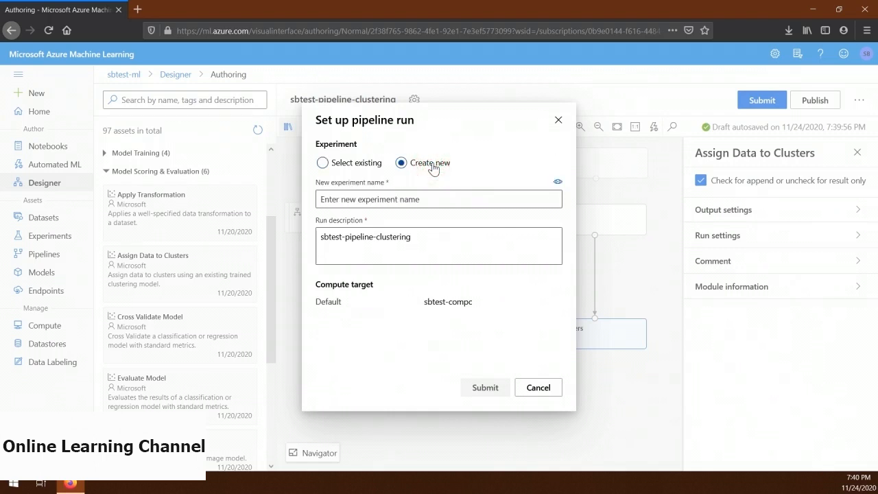
left_click(419, 194)
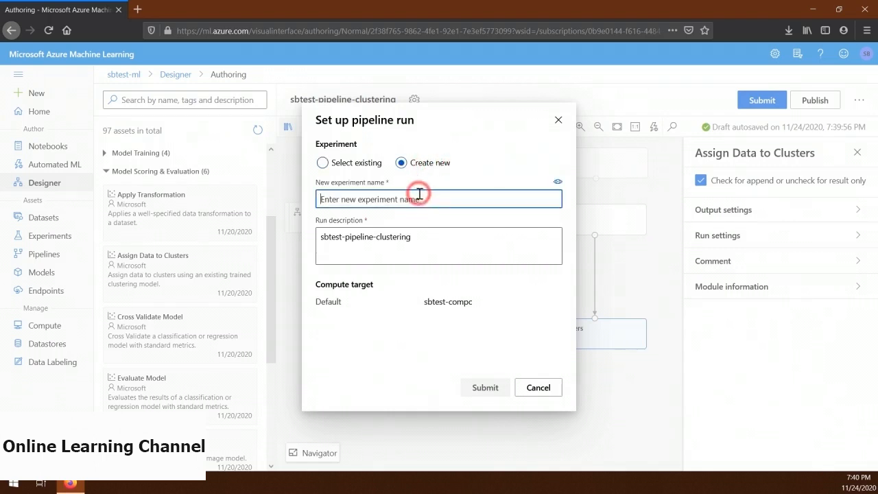
type("sbtest-pipeline-")
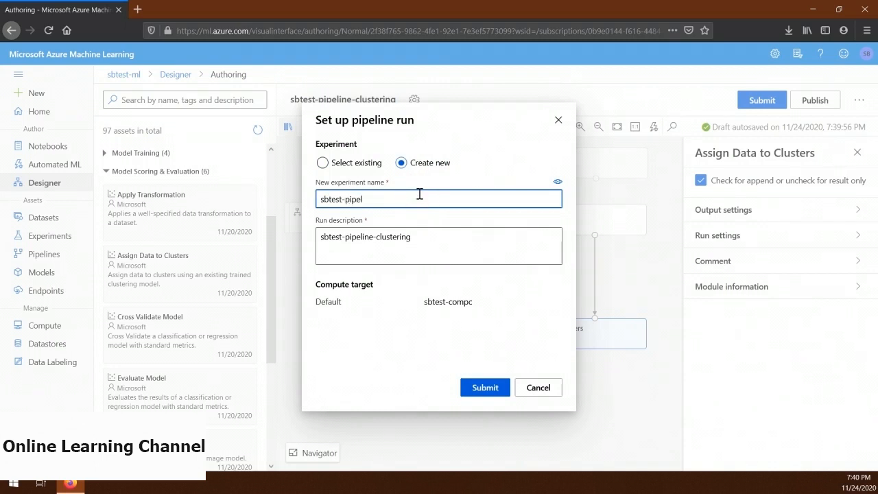
type("clustering-experiment")
left_click(485, 388)
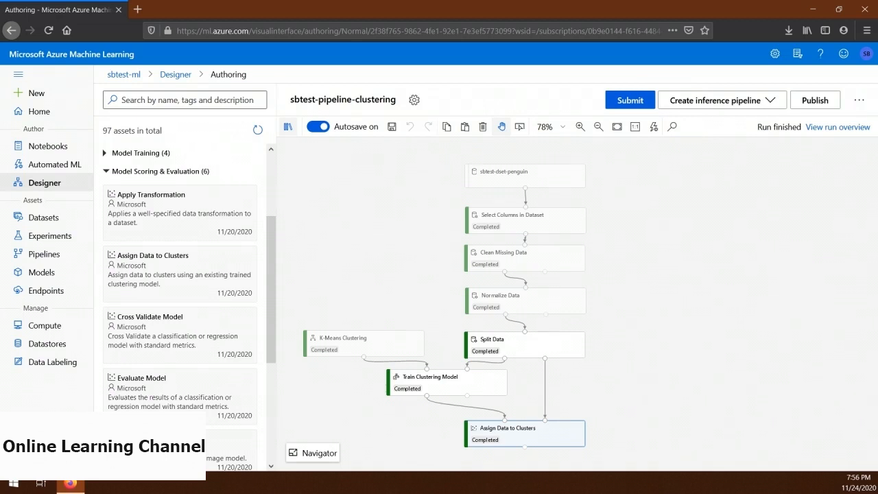
- Visualize the results dataset output of the Assign Data to Clusters module
left_click(518, 437)
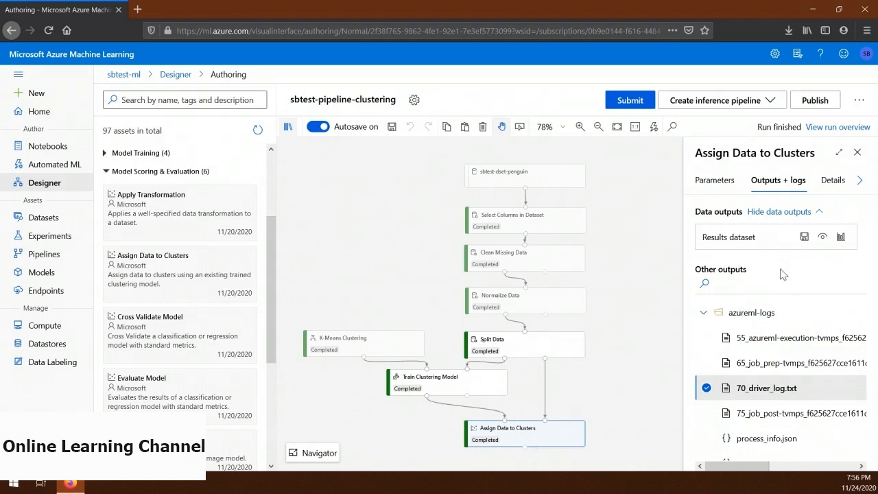
left_click(841, 237)
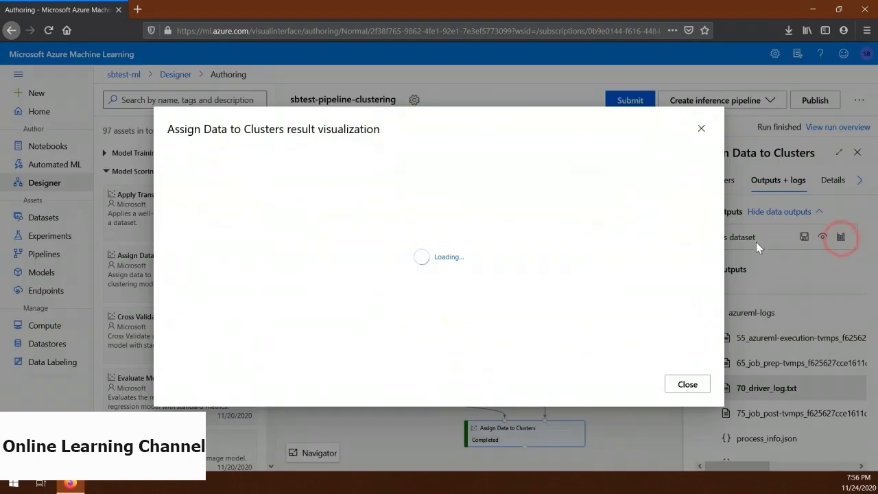